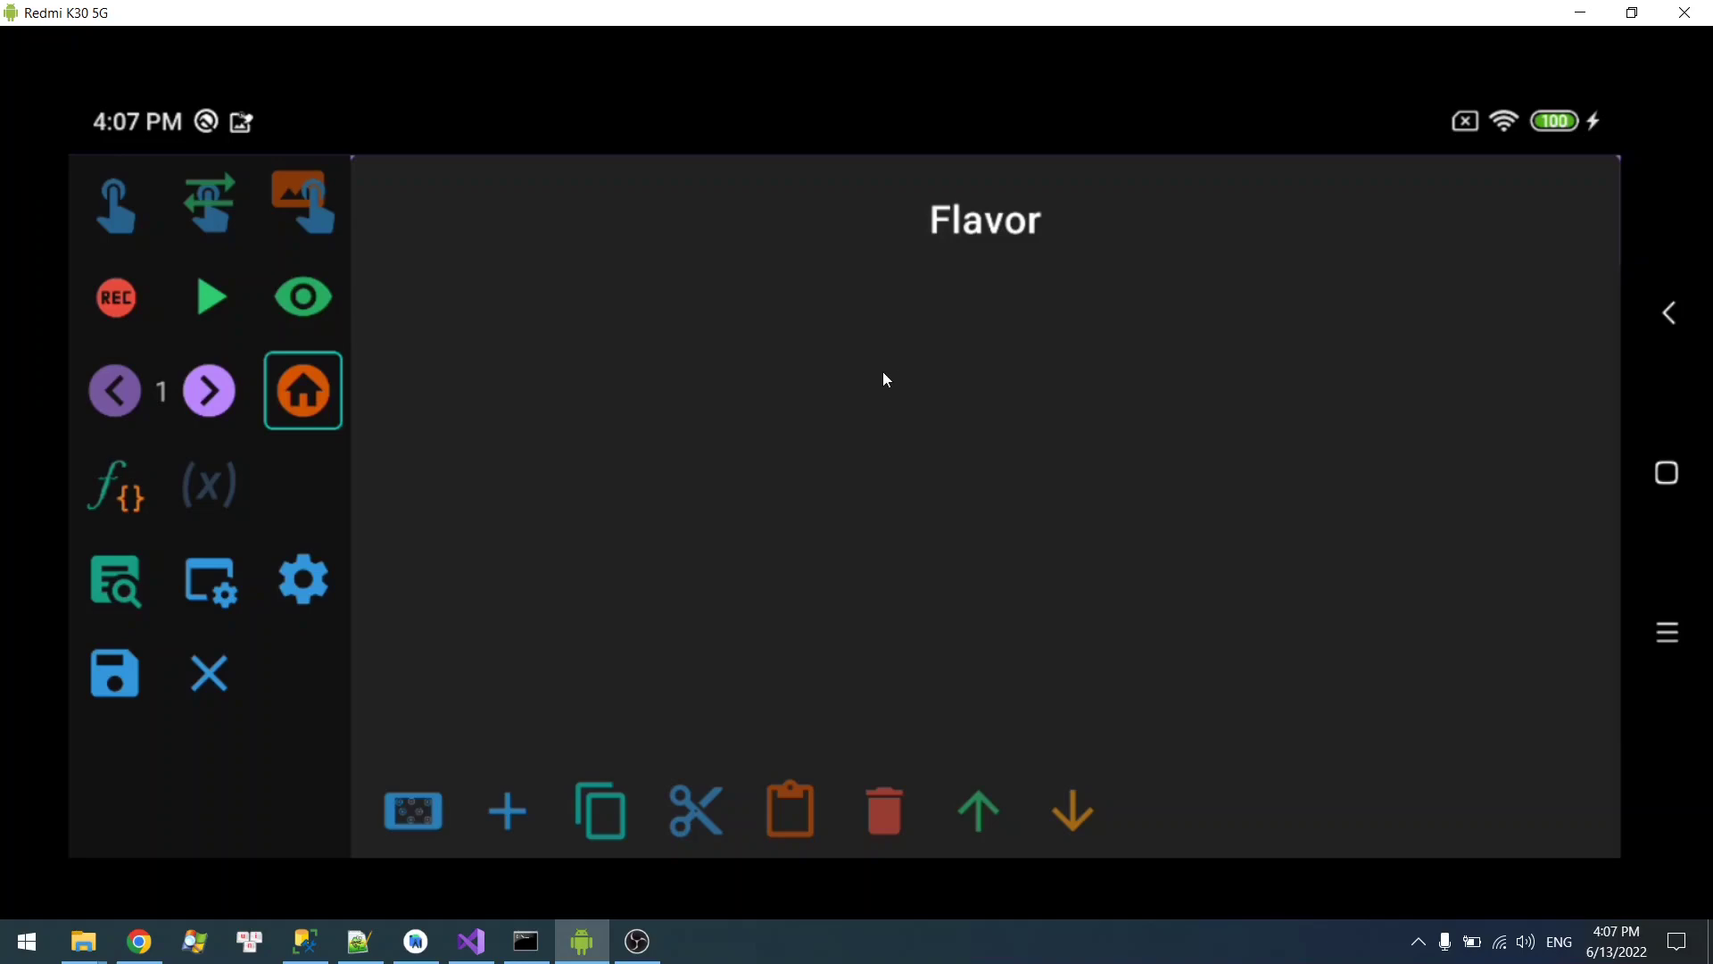
- Open Flavor Setting from the macro settings and cancel the Add Flavor dialog without adding anything
left_click(308, 588)
left_click_drag(923, 640, 935, 418)
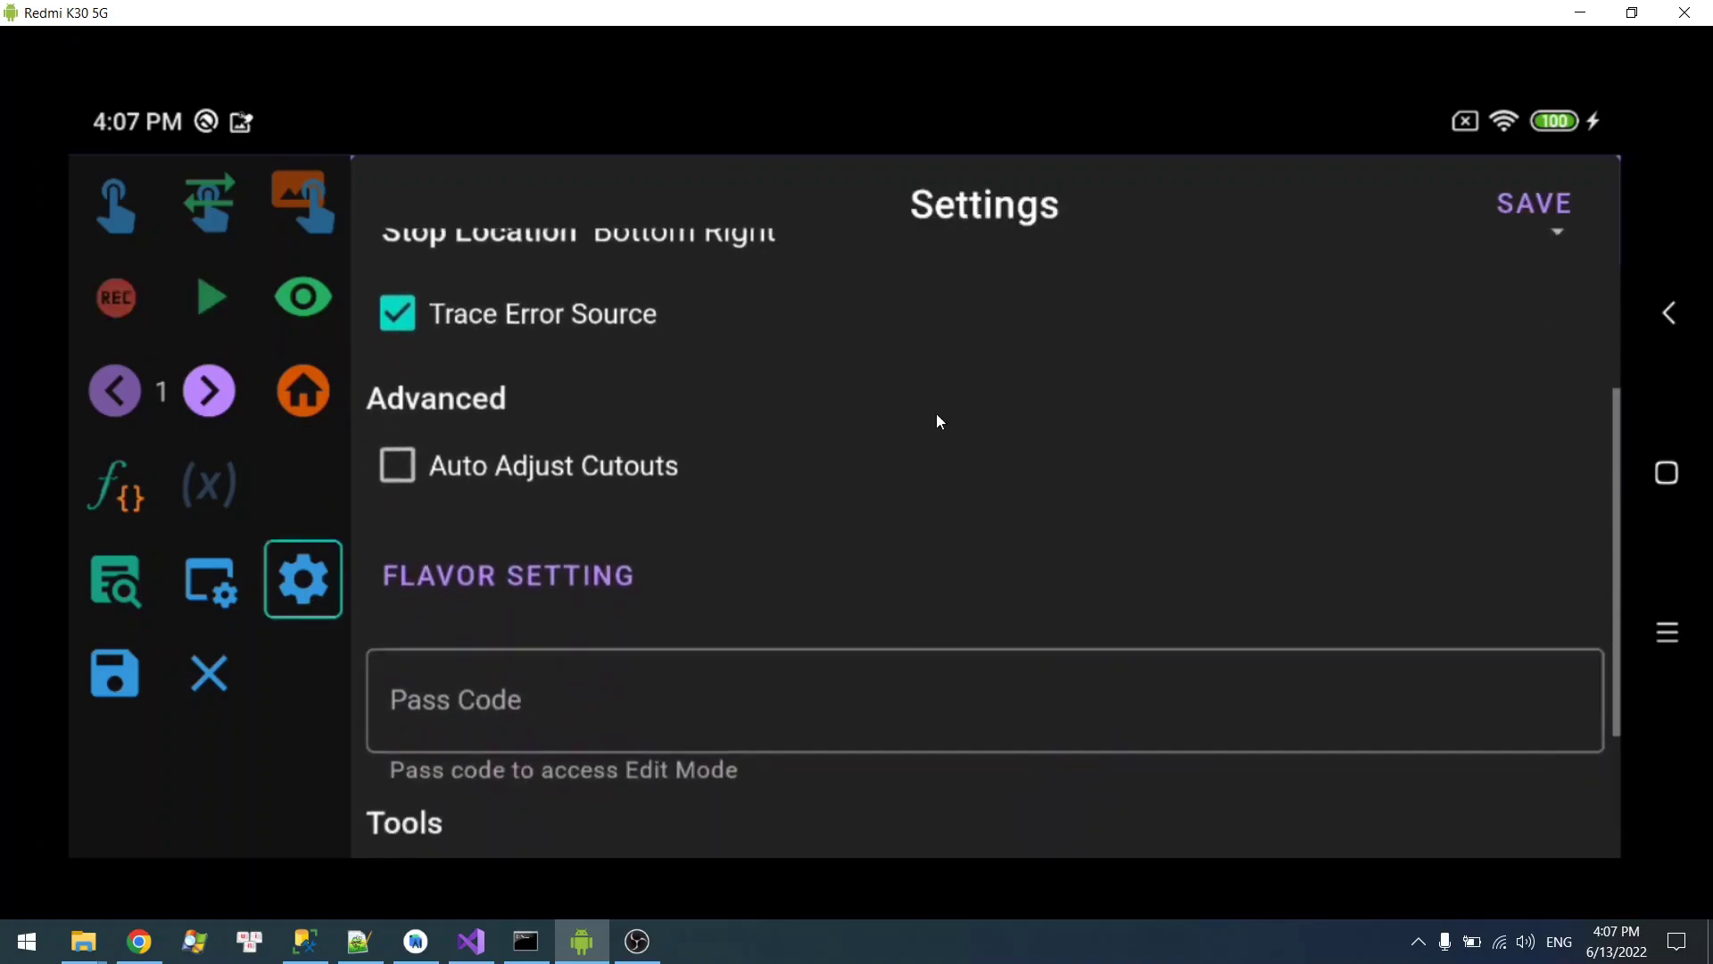
left_click(582, 575)
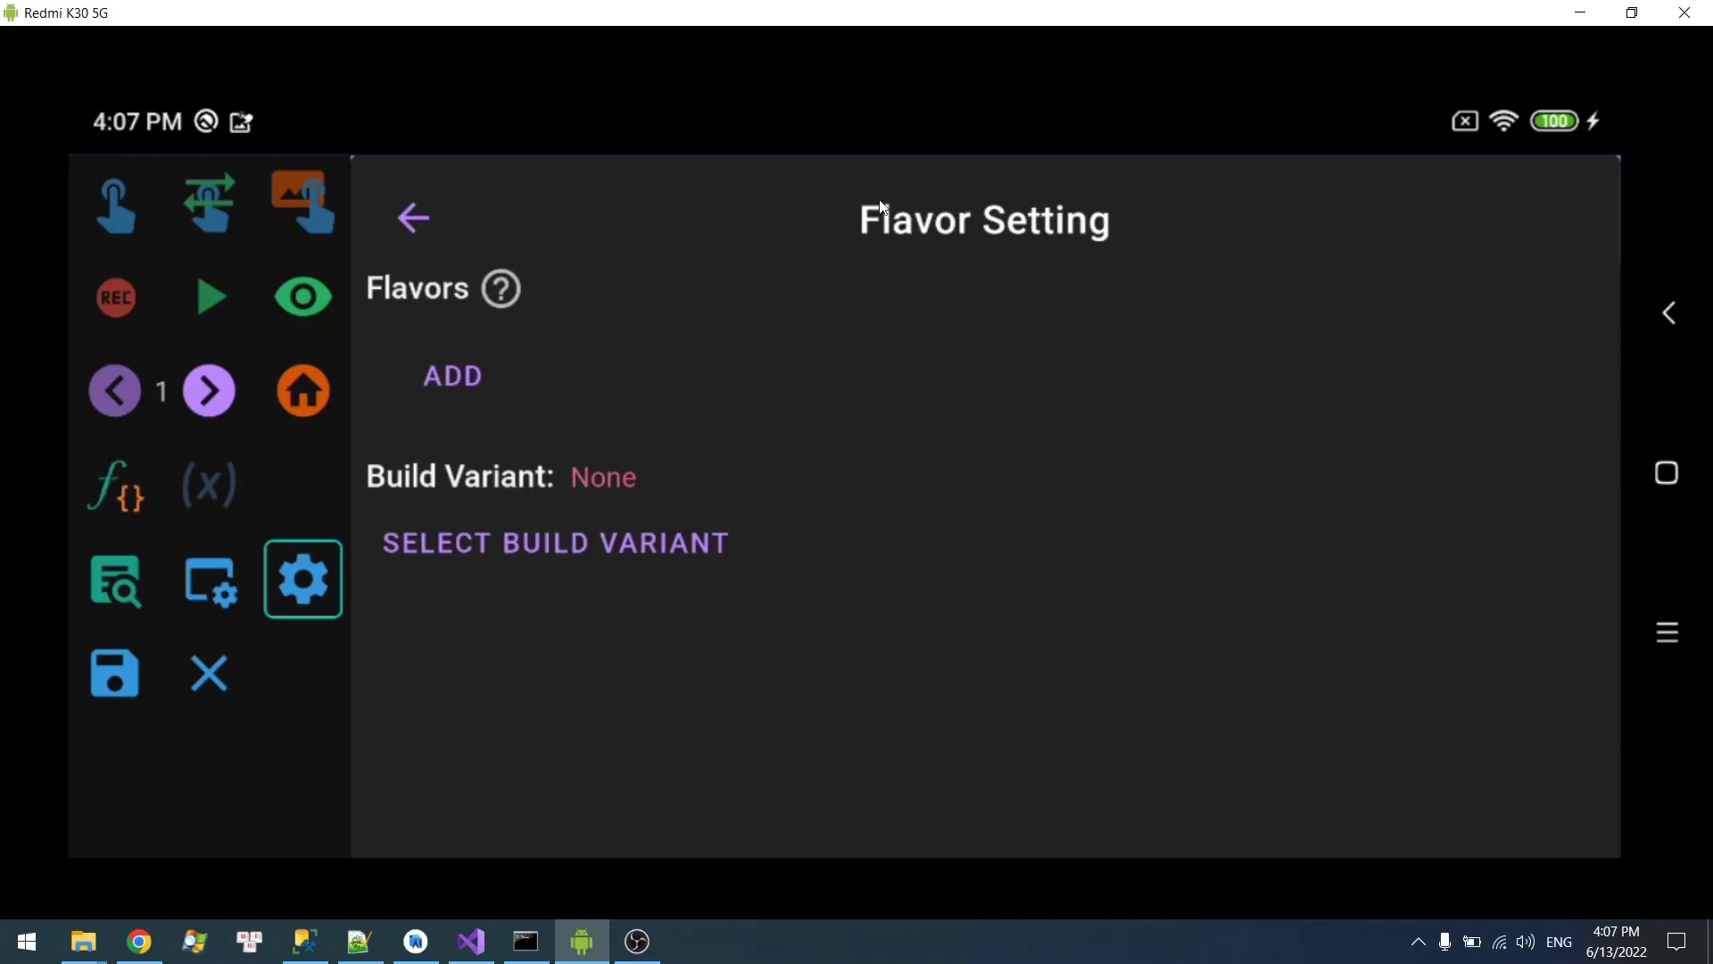
left_click(468, 375)
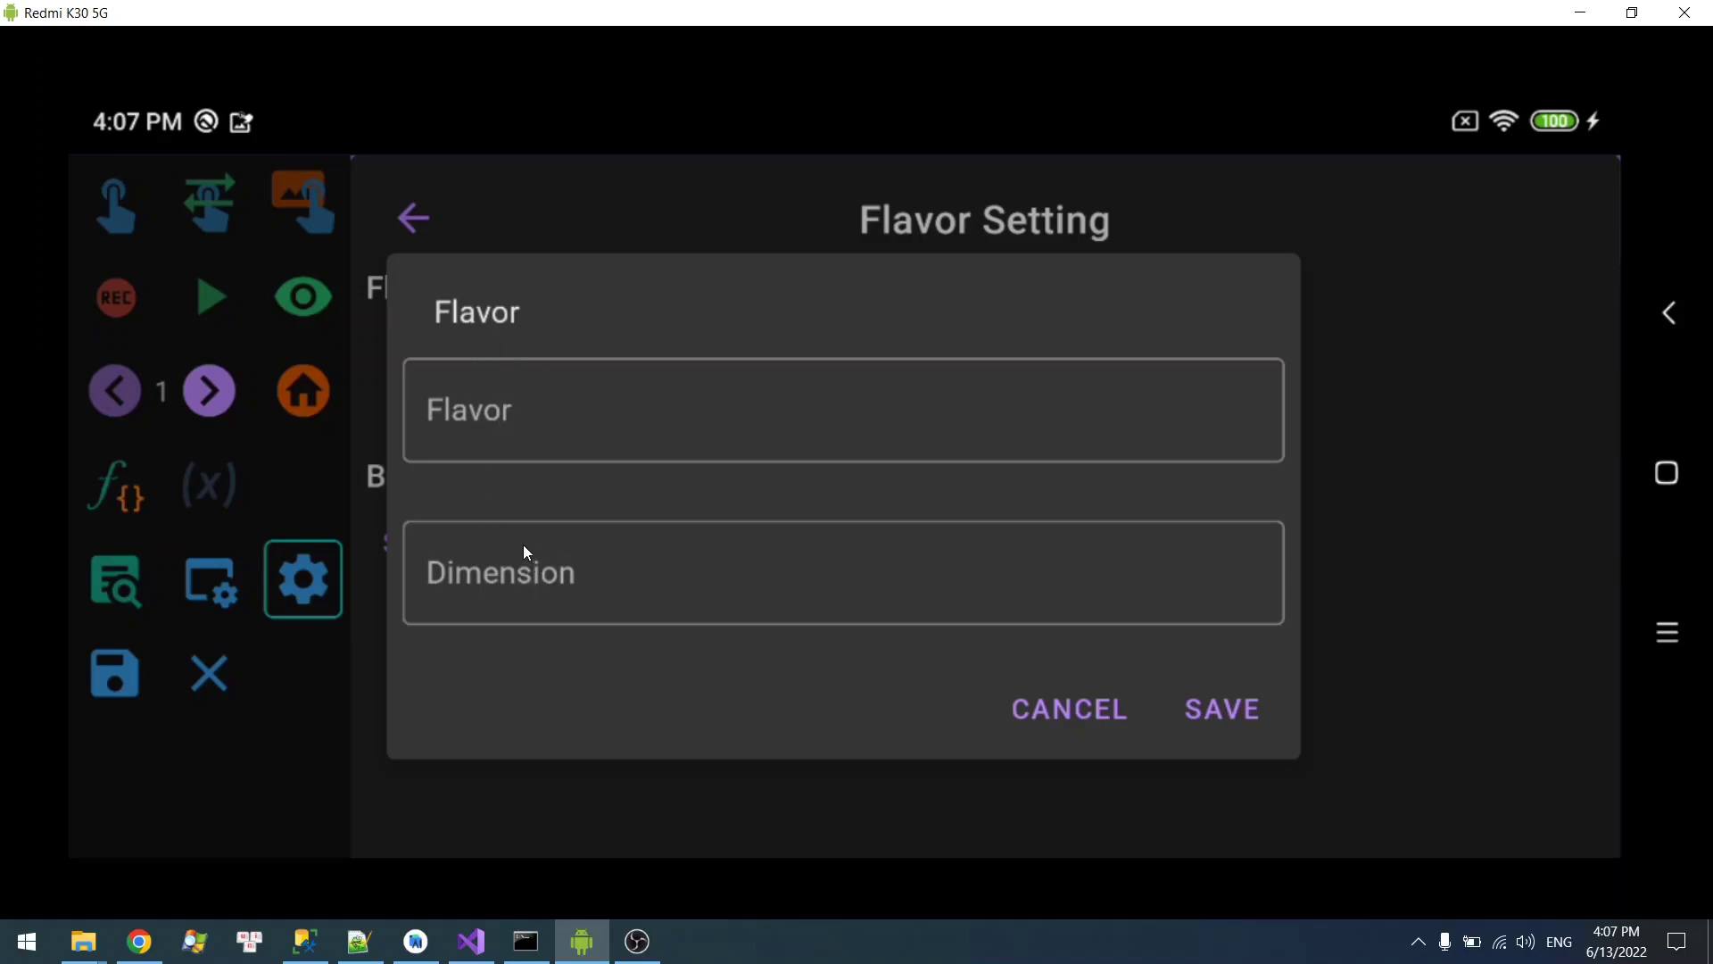
left_click(1051, 712)
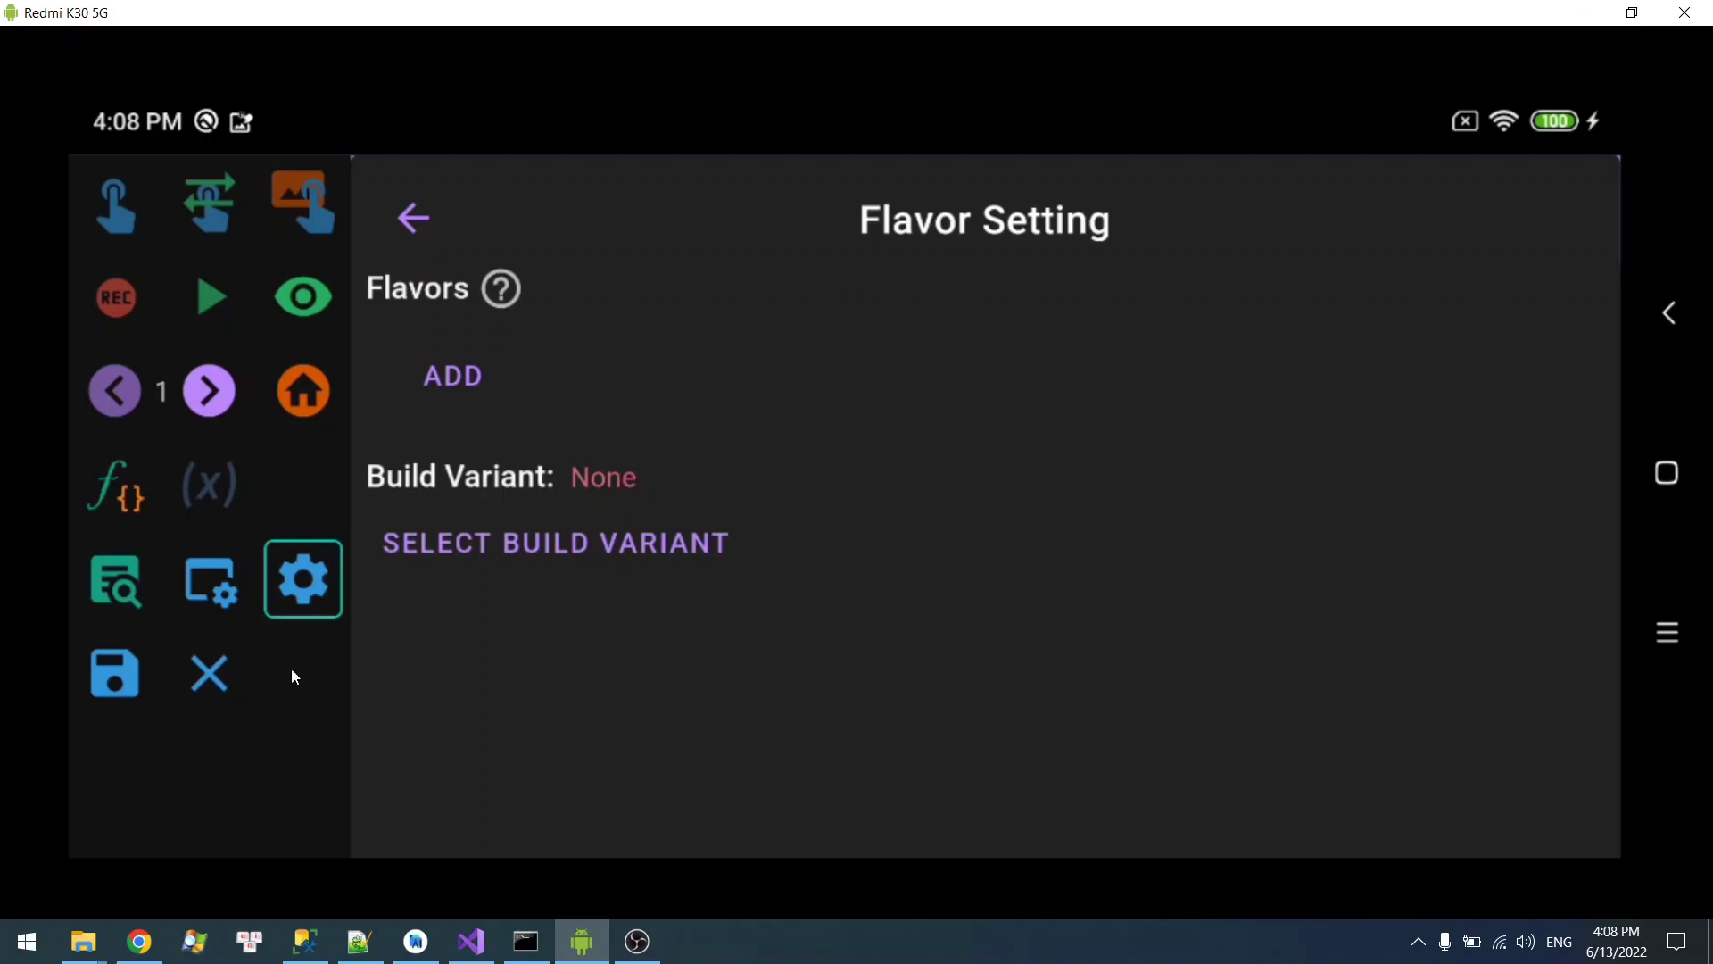
- Return to the macro list and open the Rox Auto Dailies macro's coc function for editing
left_click(209, 673)
scroll(768, 483, "up", 5)
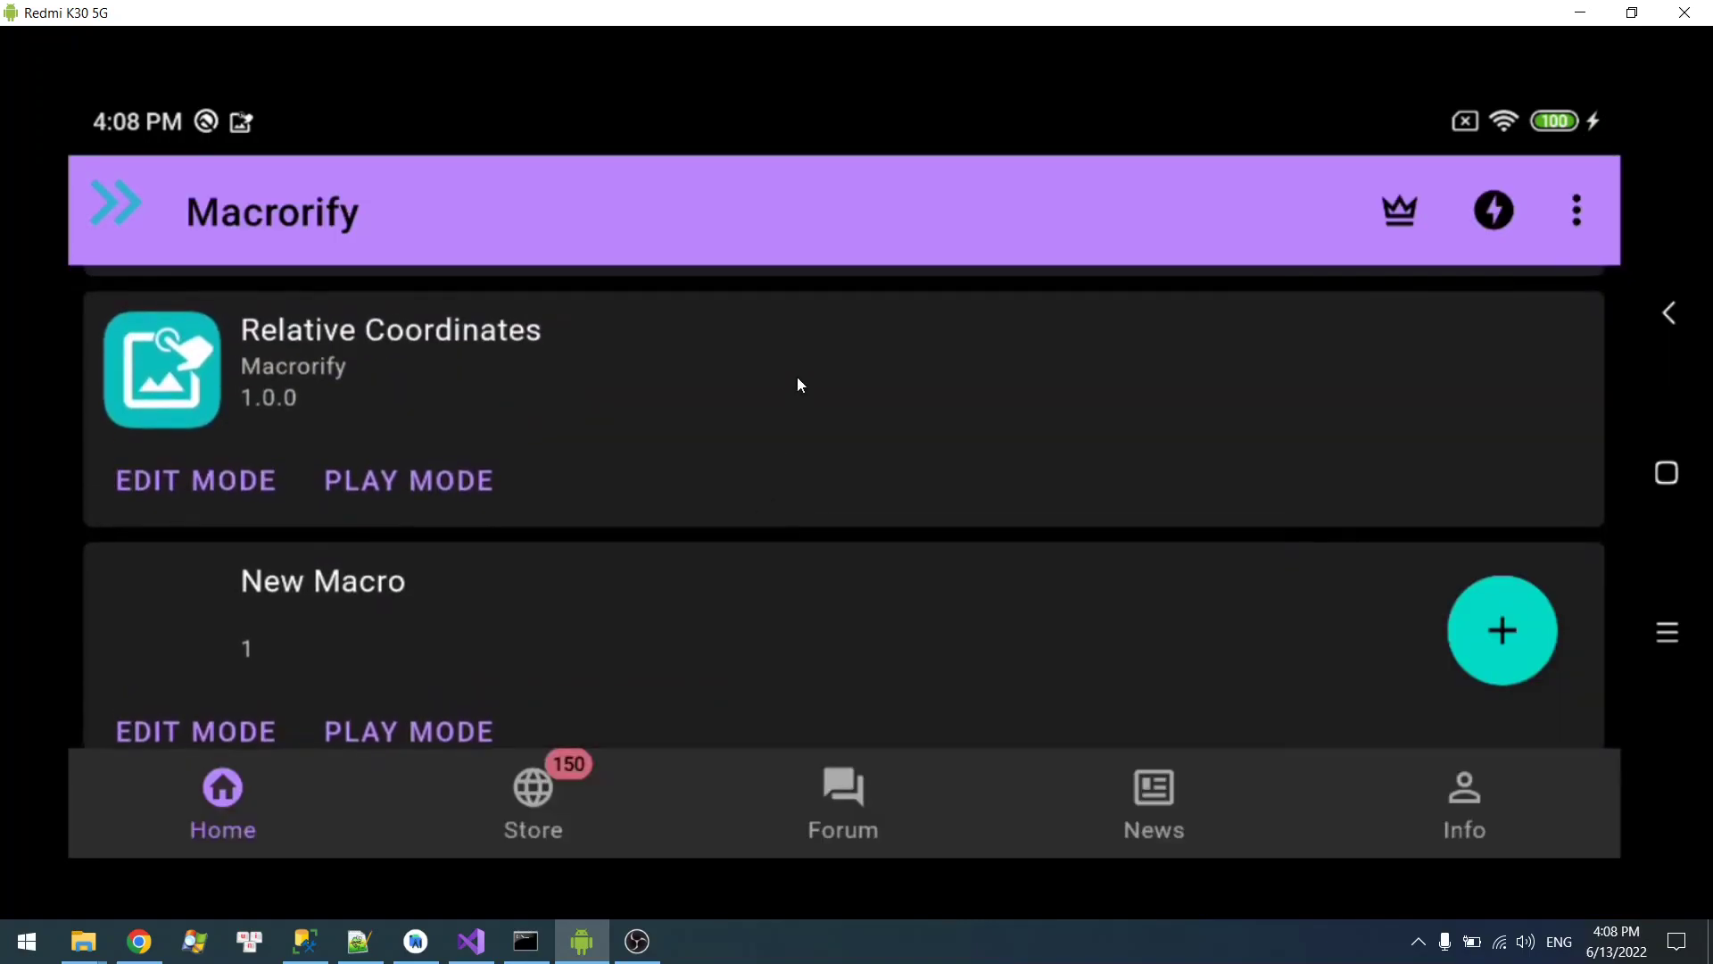
scroll(1037, 505, "up", 2)
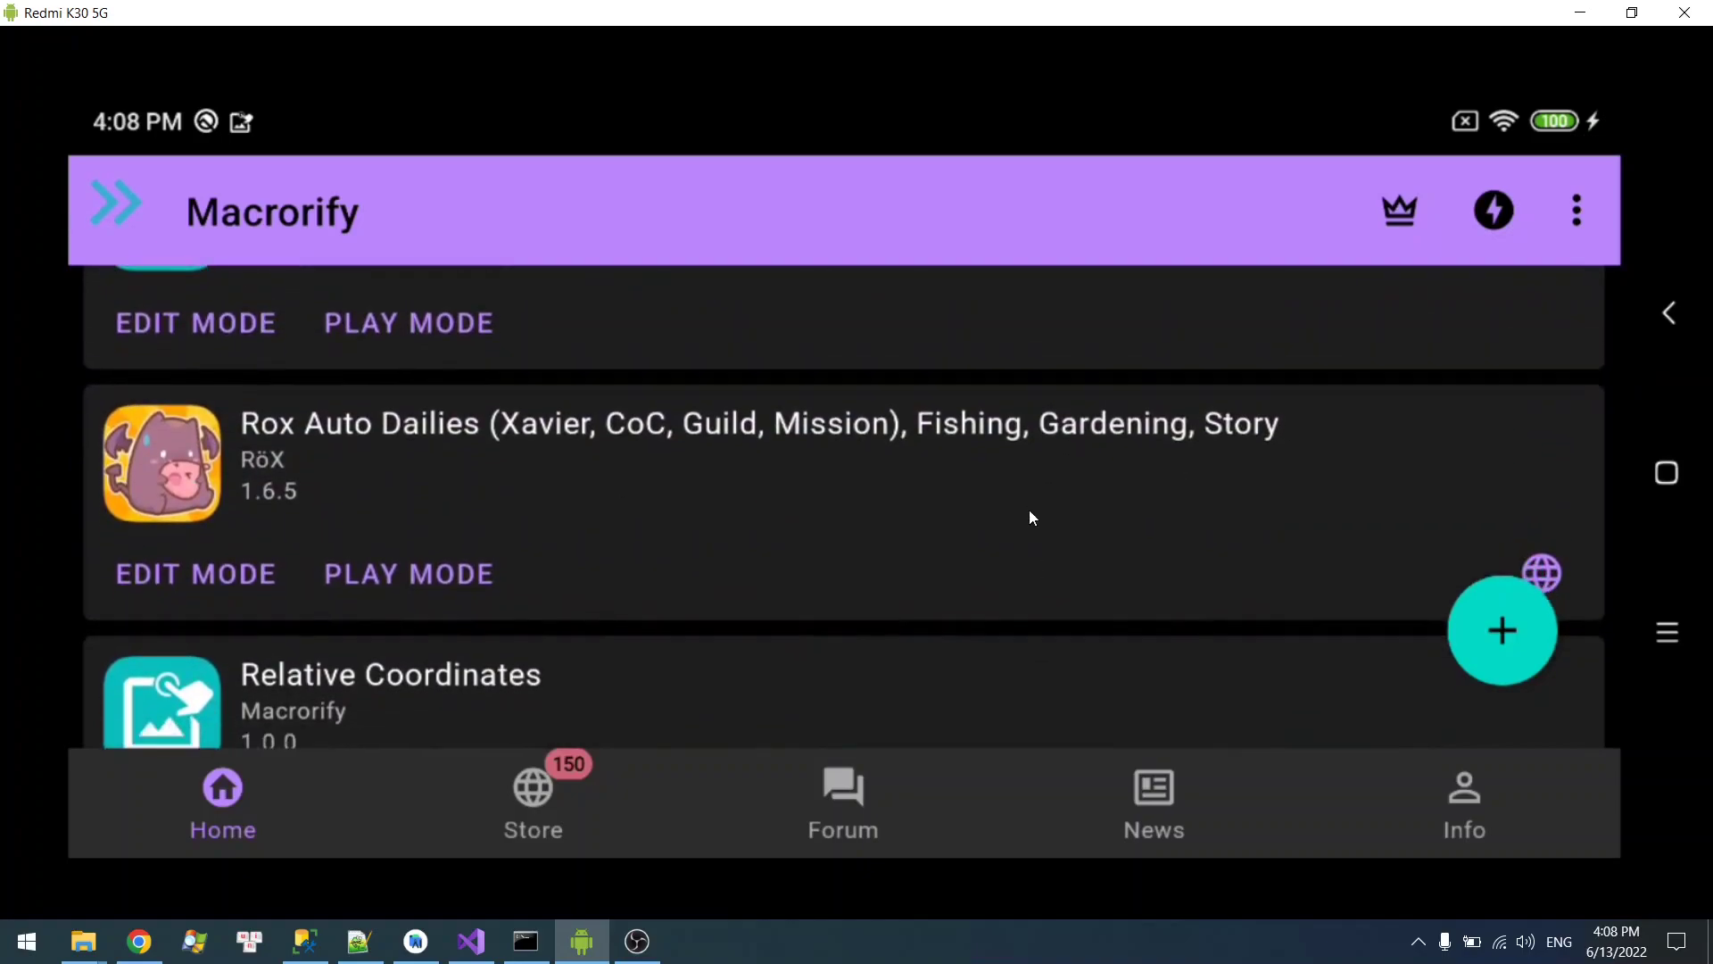
left_click(194, 582)
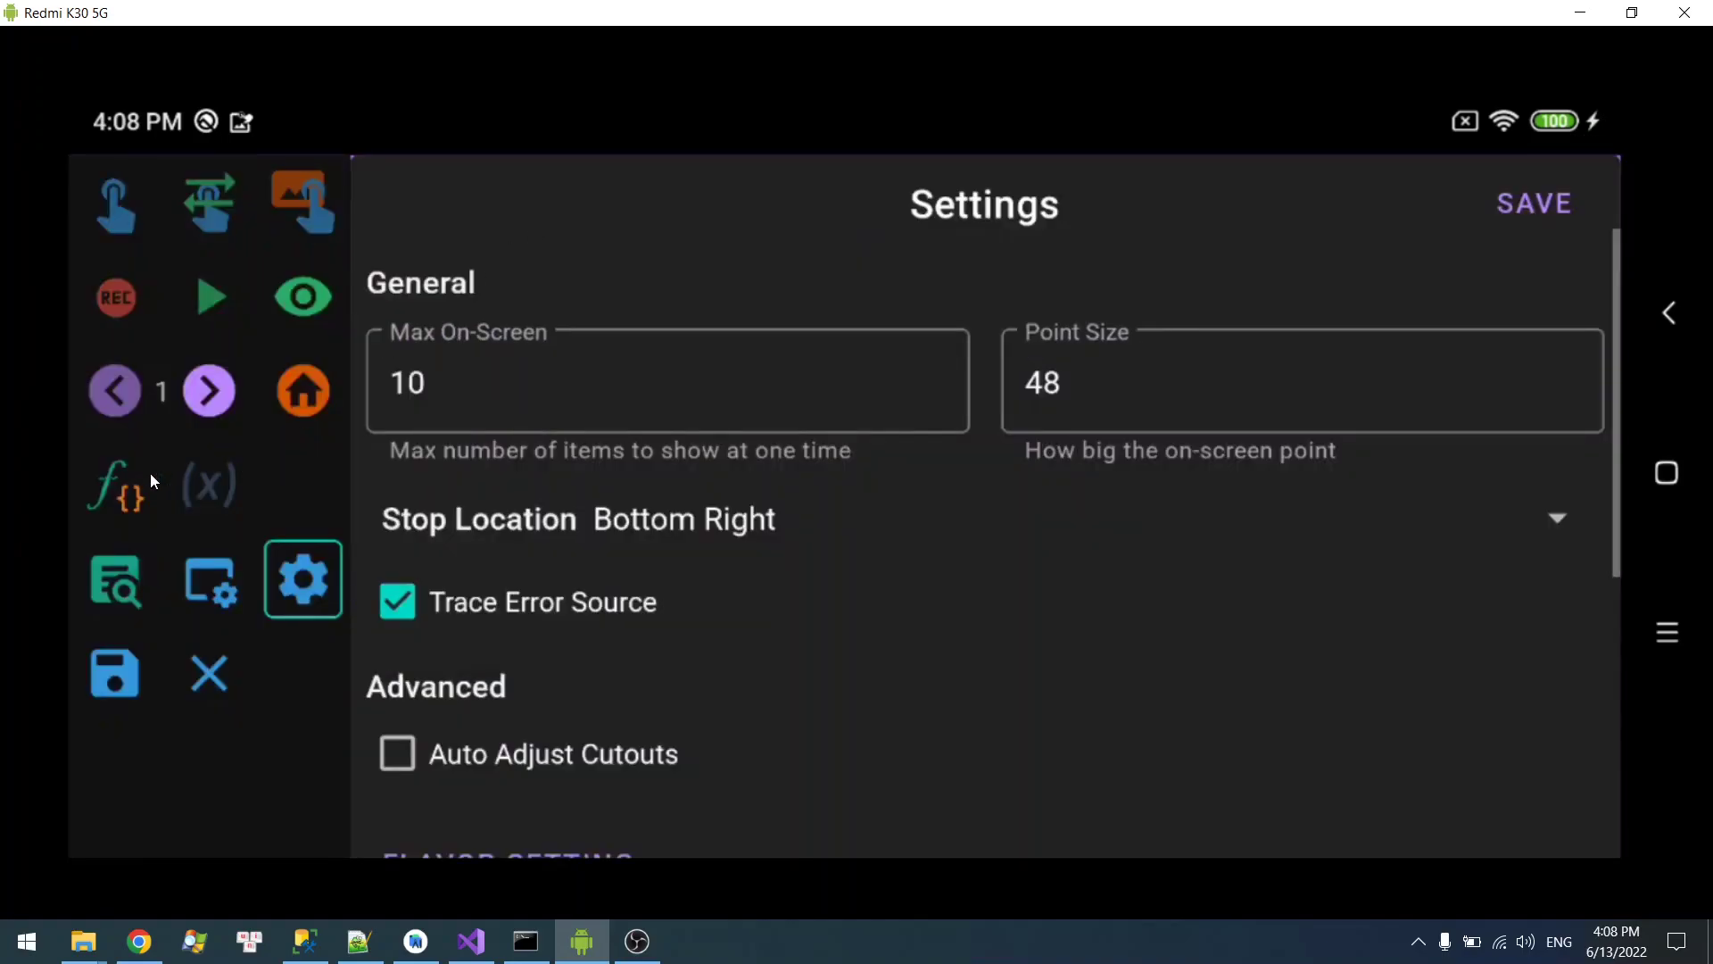
left_click(116, 484)
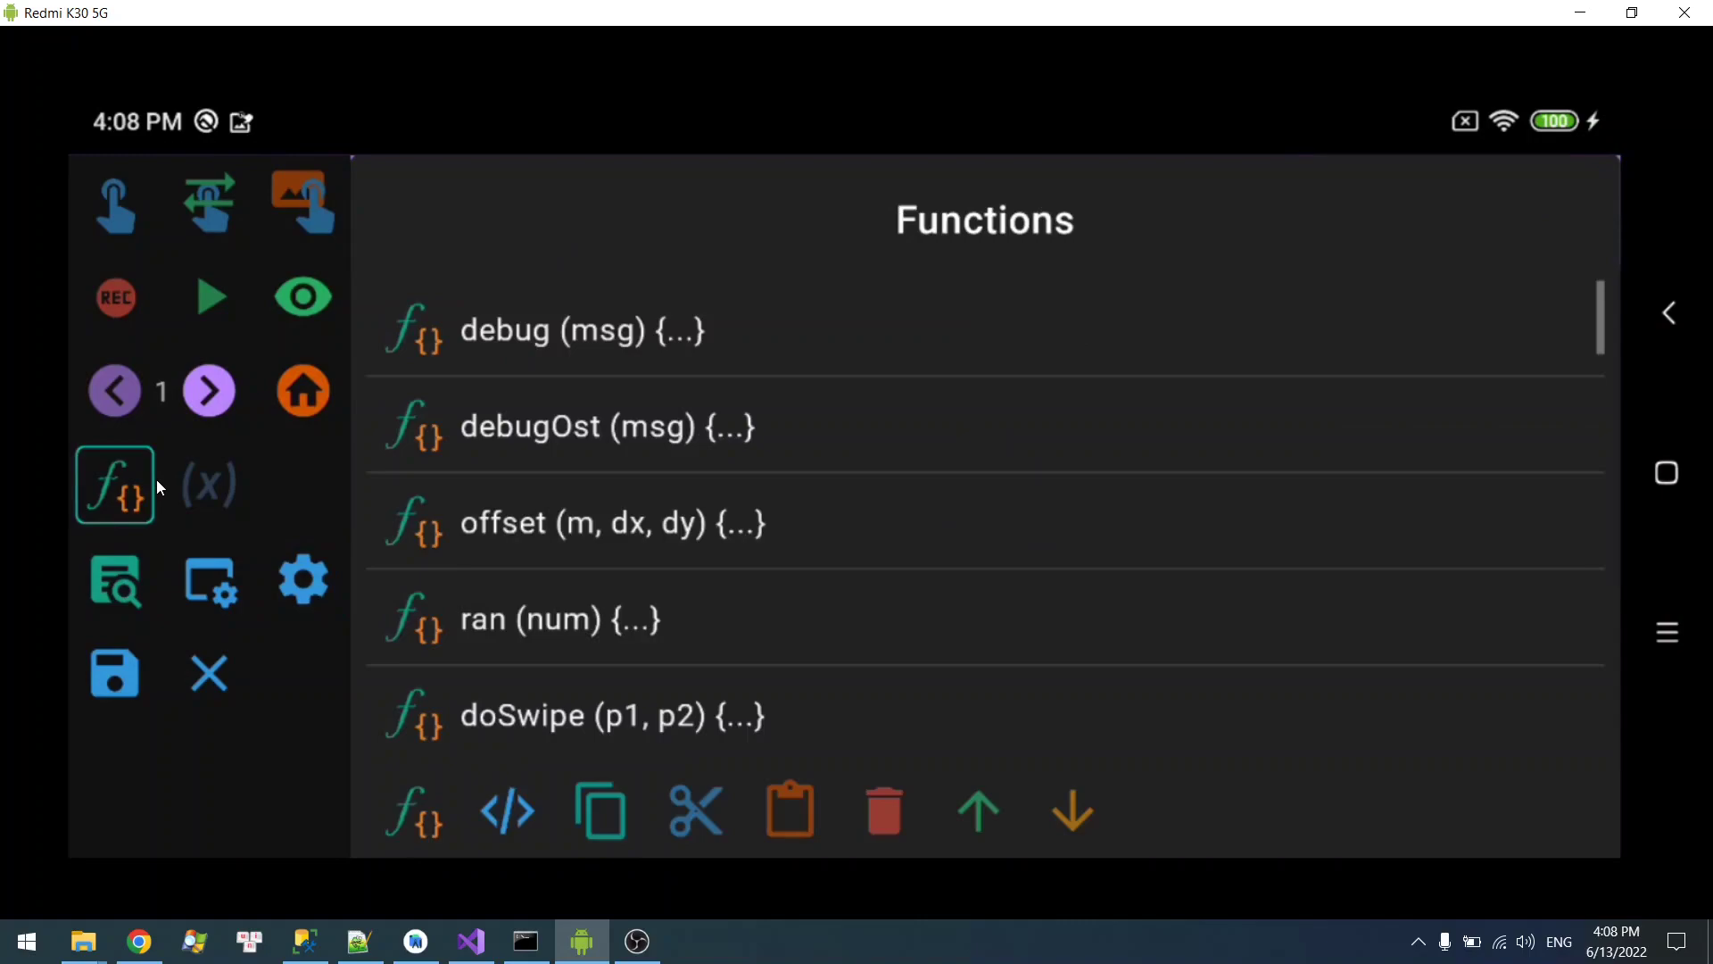
scroll(656, 564, "down", 15)
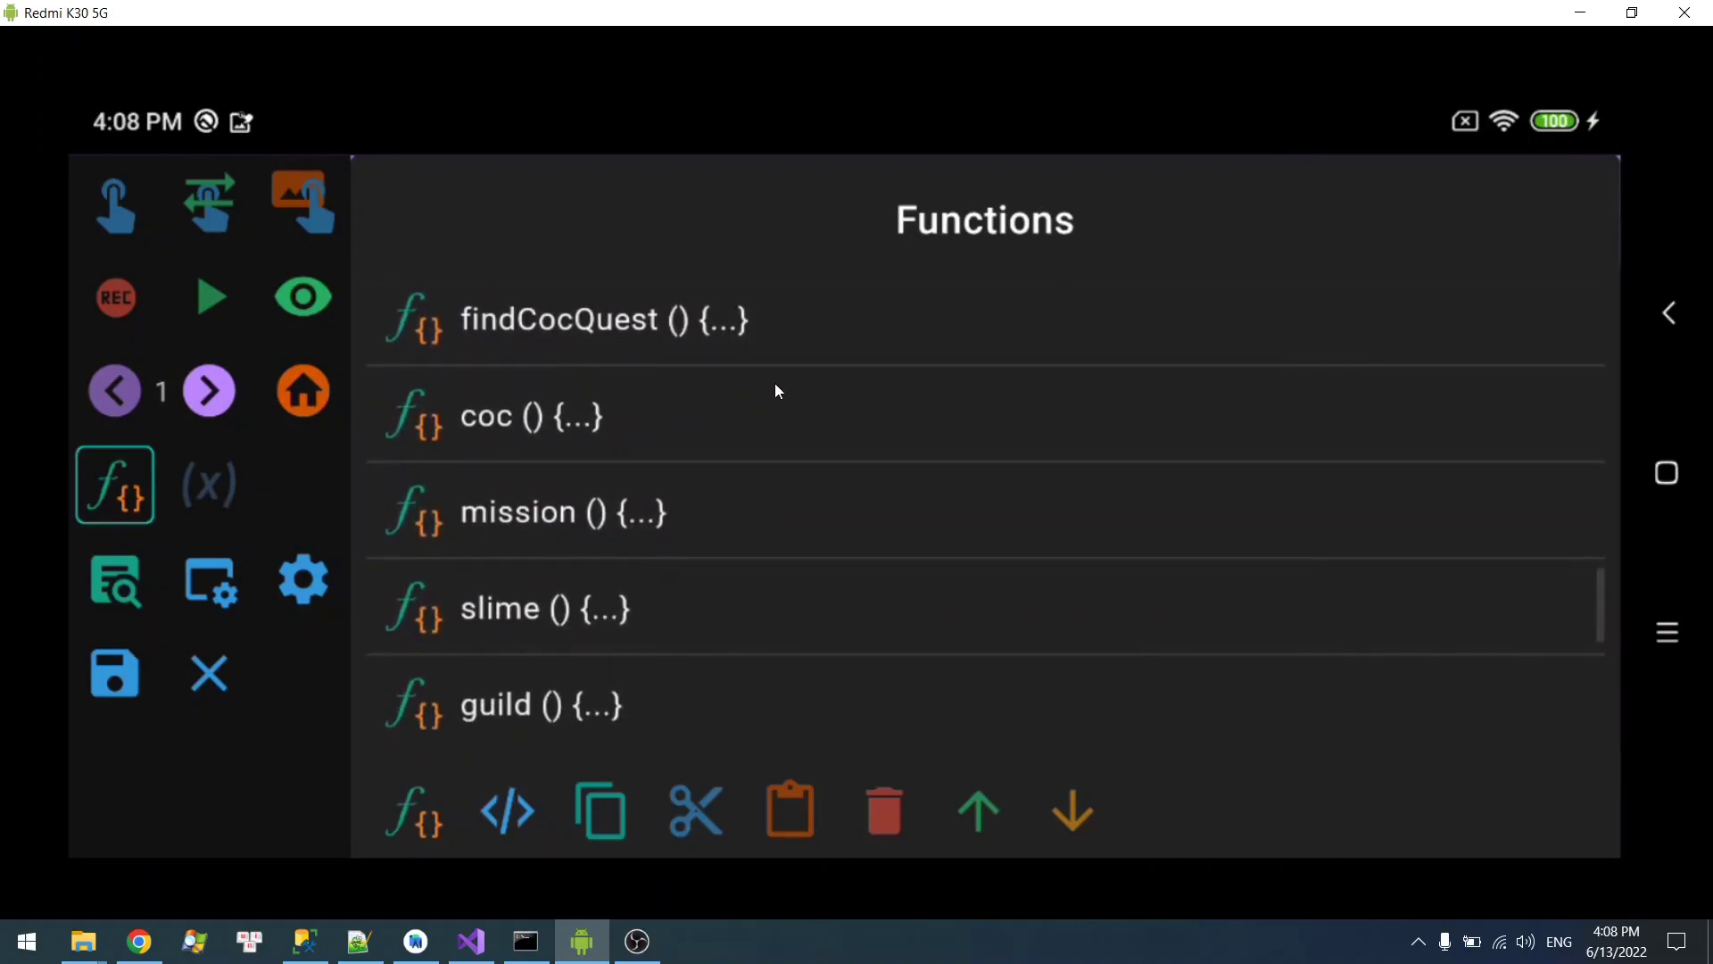
left_click(711, 422)
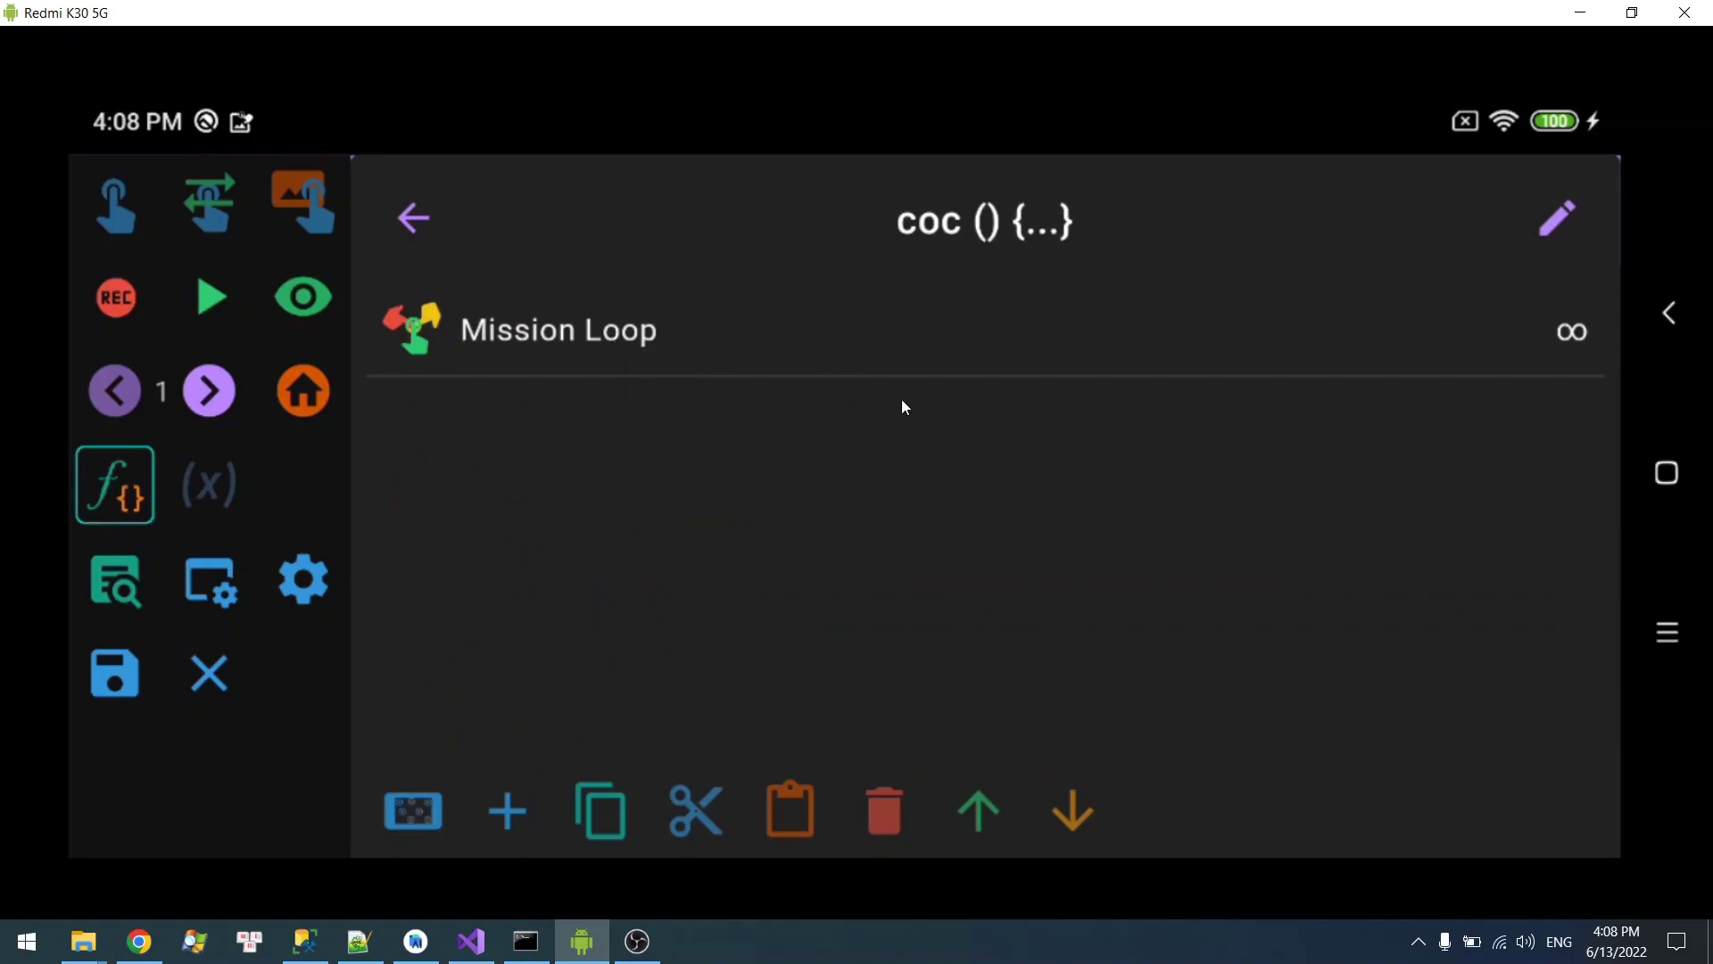
- In Flavor Setting, add a flavor named Original in the type dimension
left_click(322, 576)
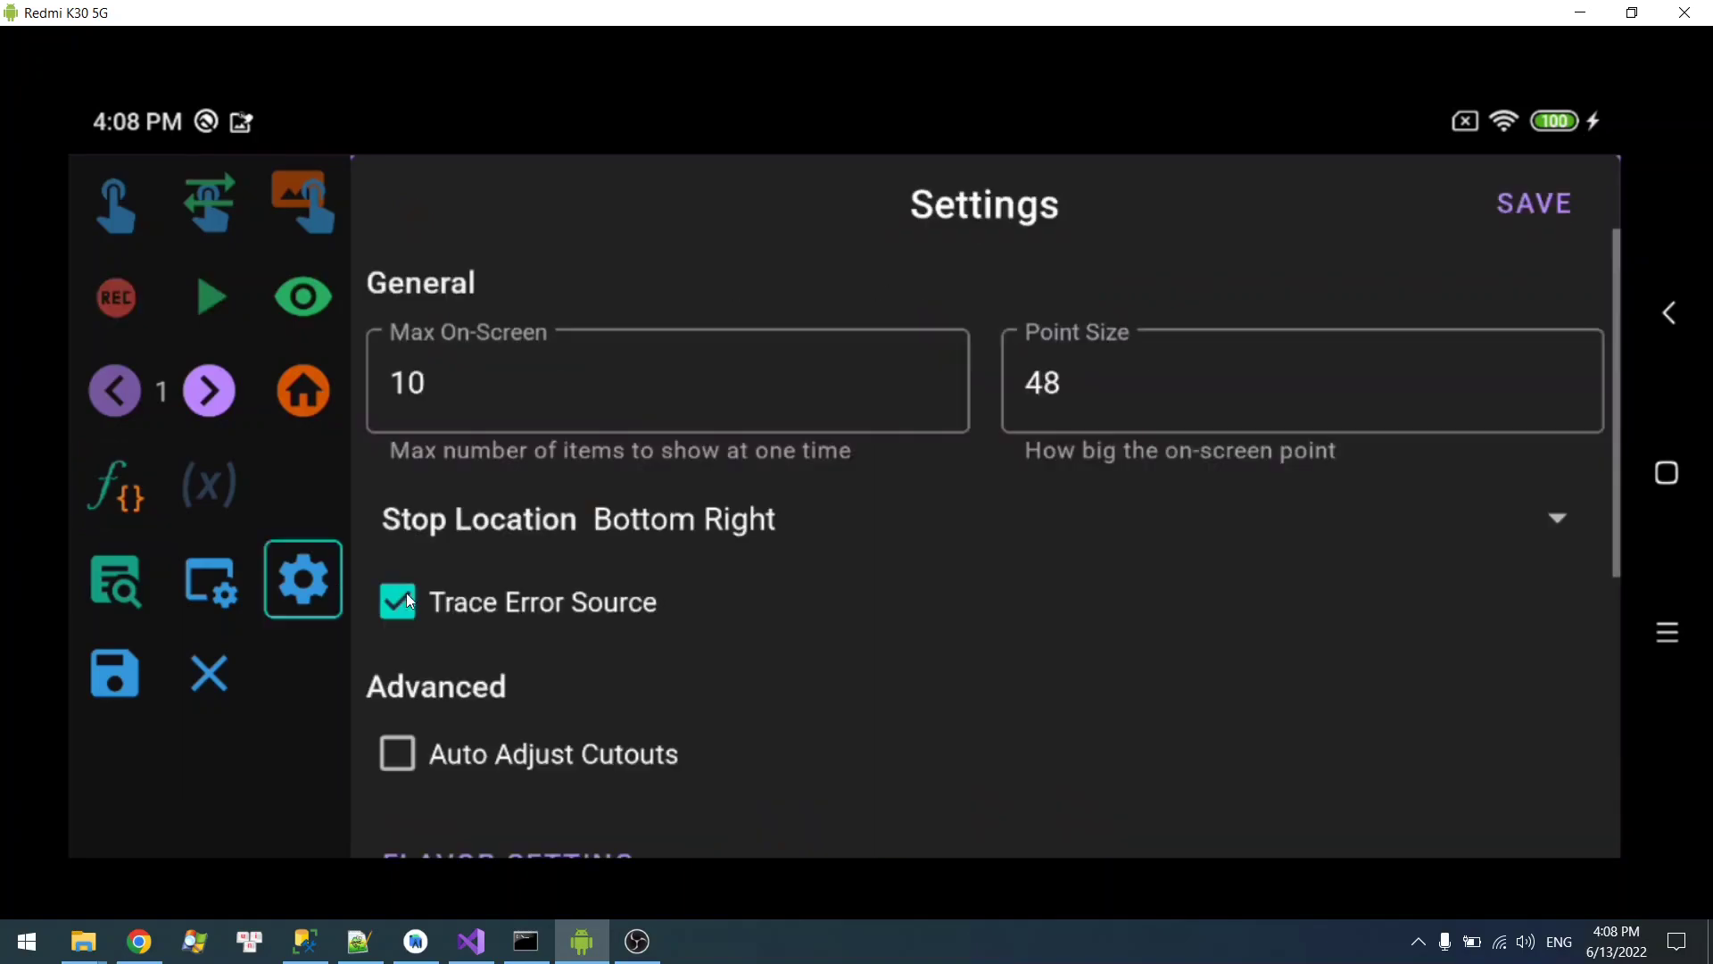
scroll(949, 375, "down", 5)
left_click(552, 515)
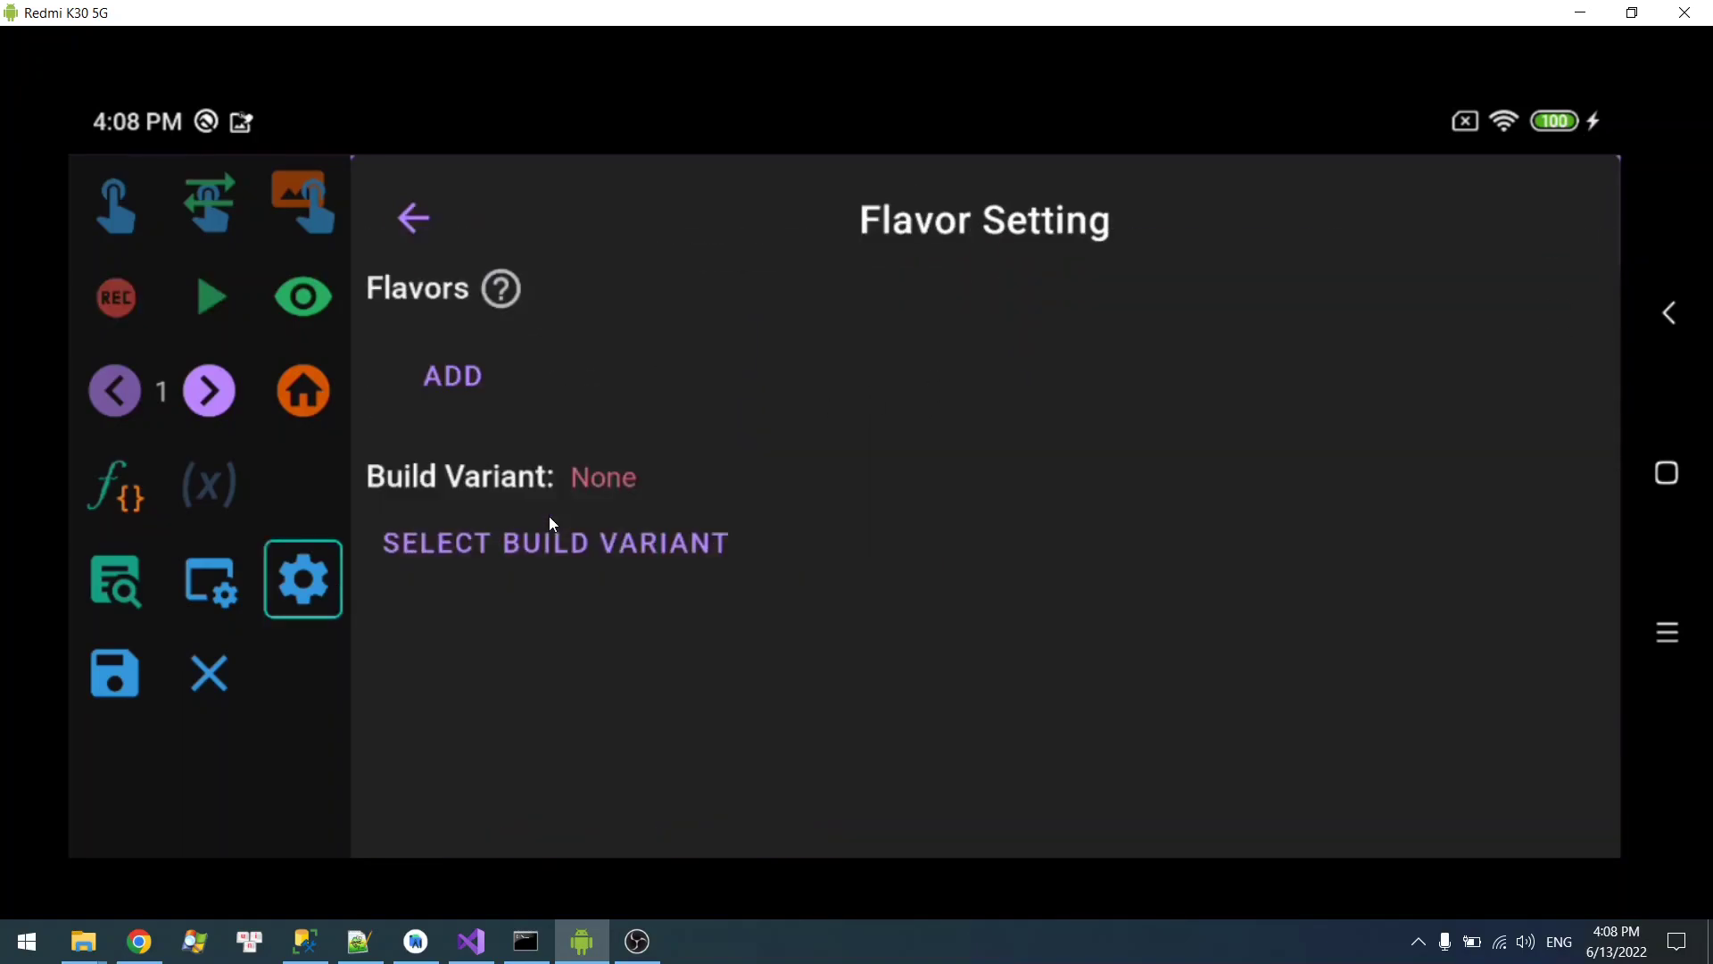
left_click(482, 366)
left_click(683, 429)
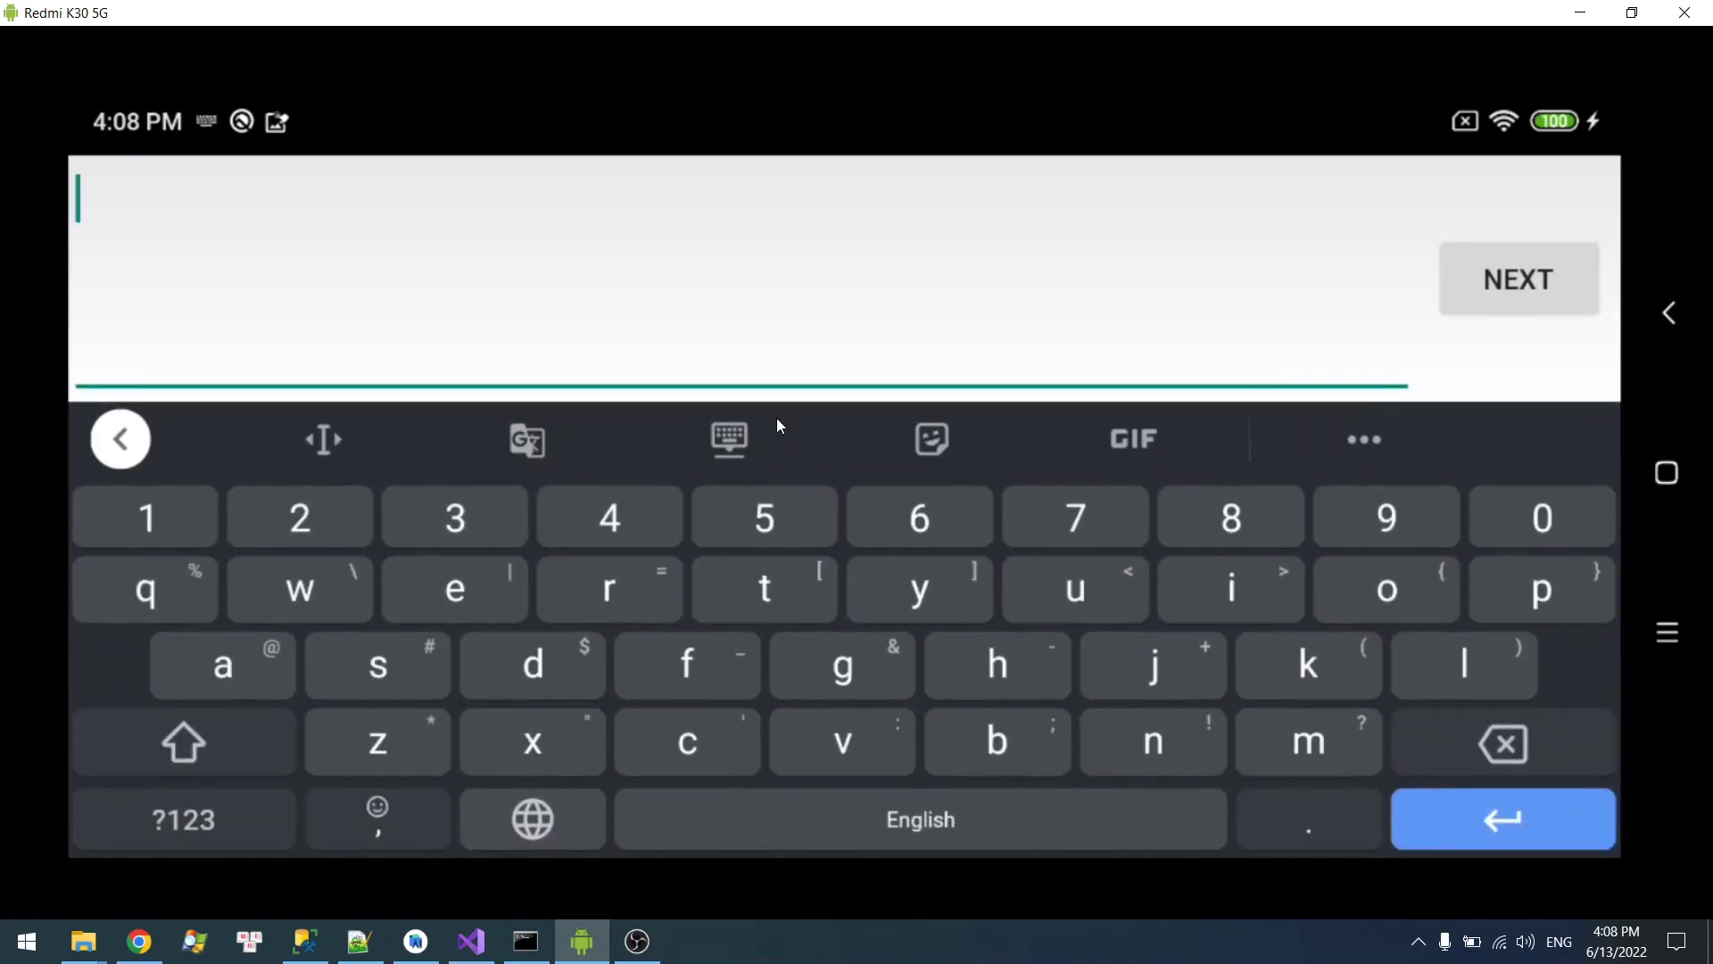
type("Original")
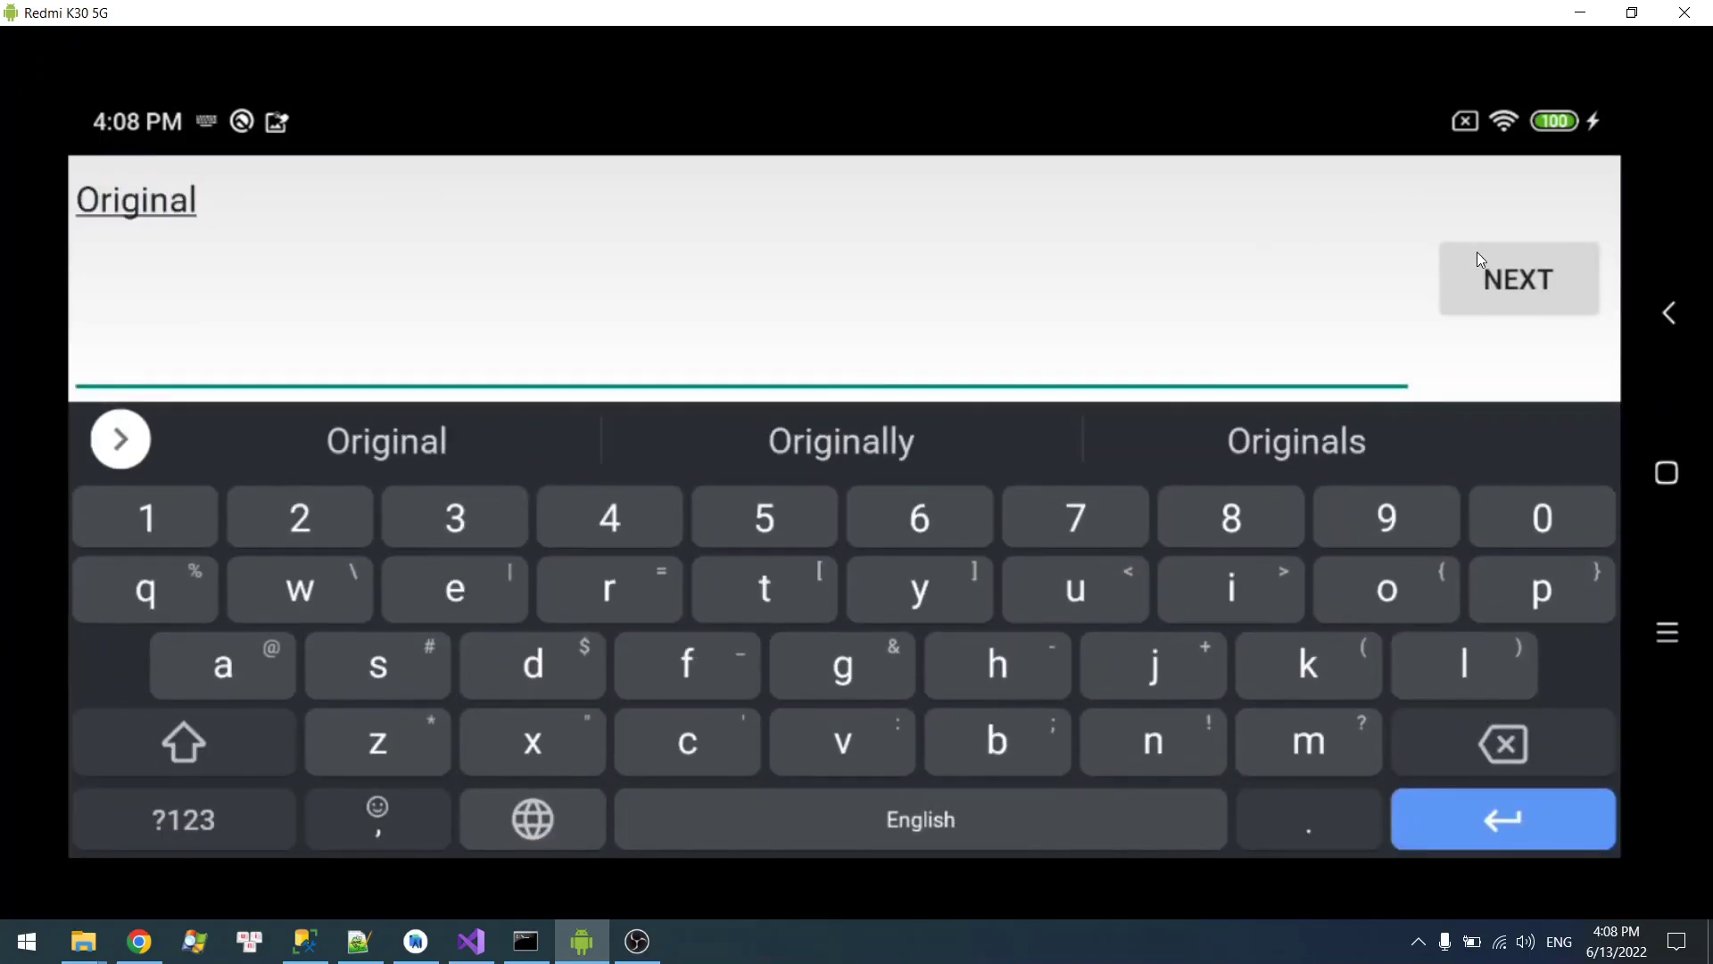
left_click(1476, 252)
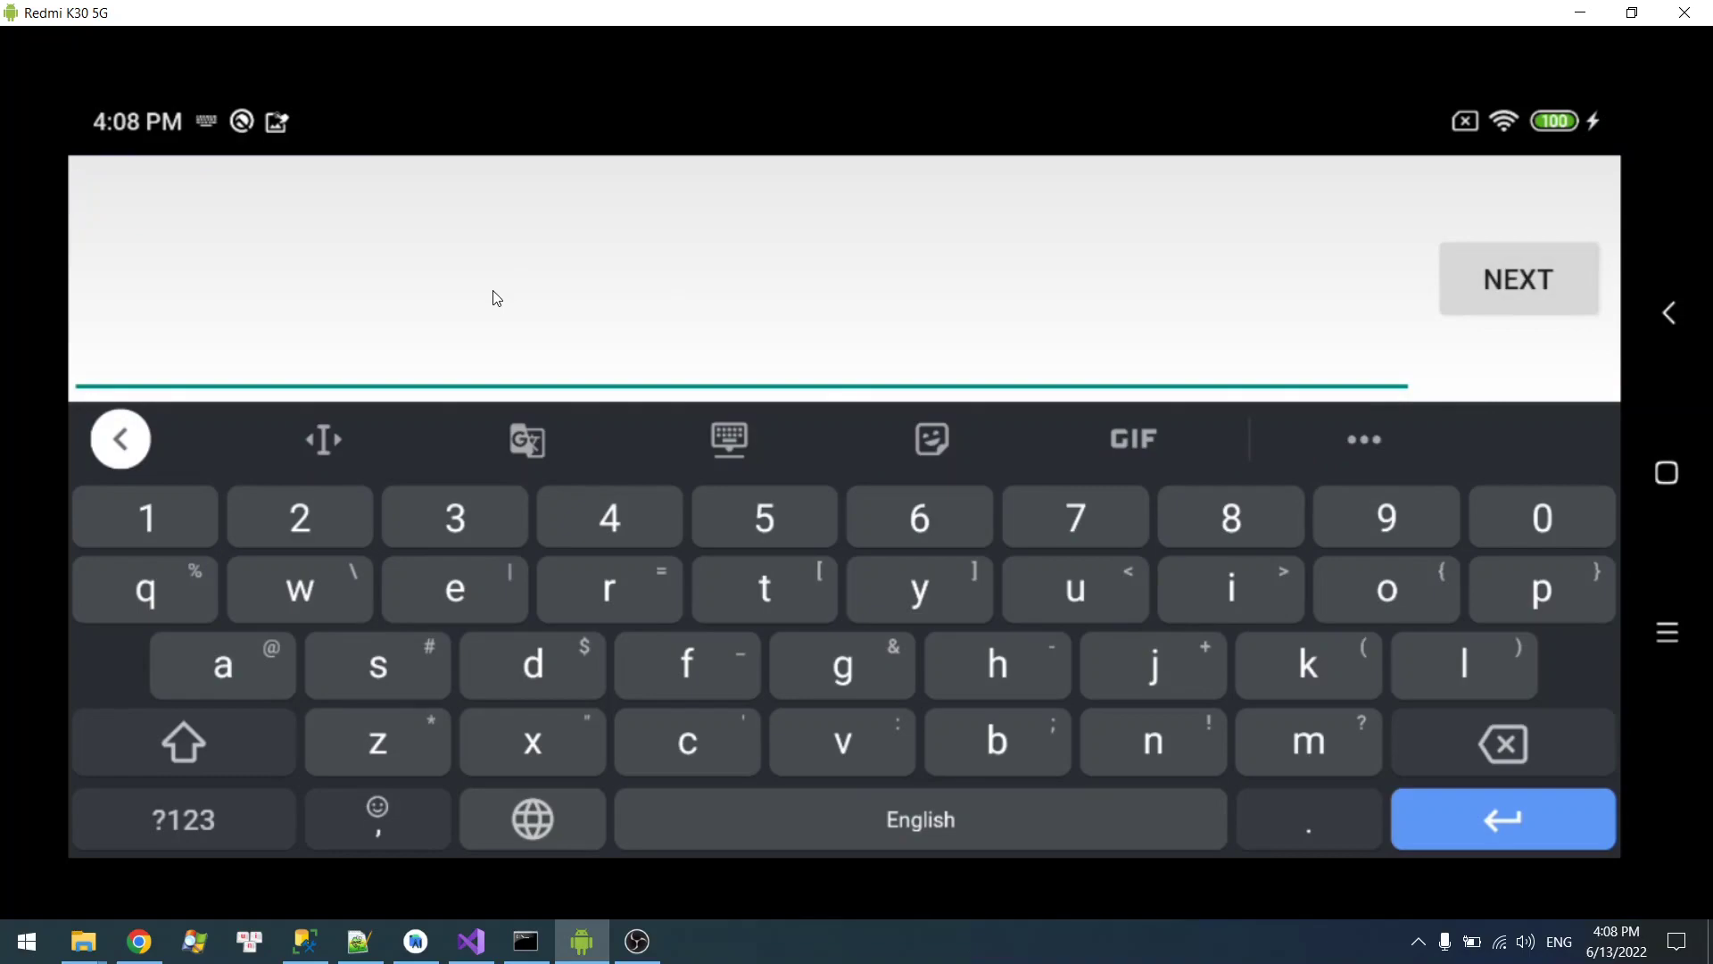
type("type")
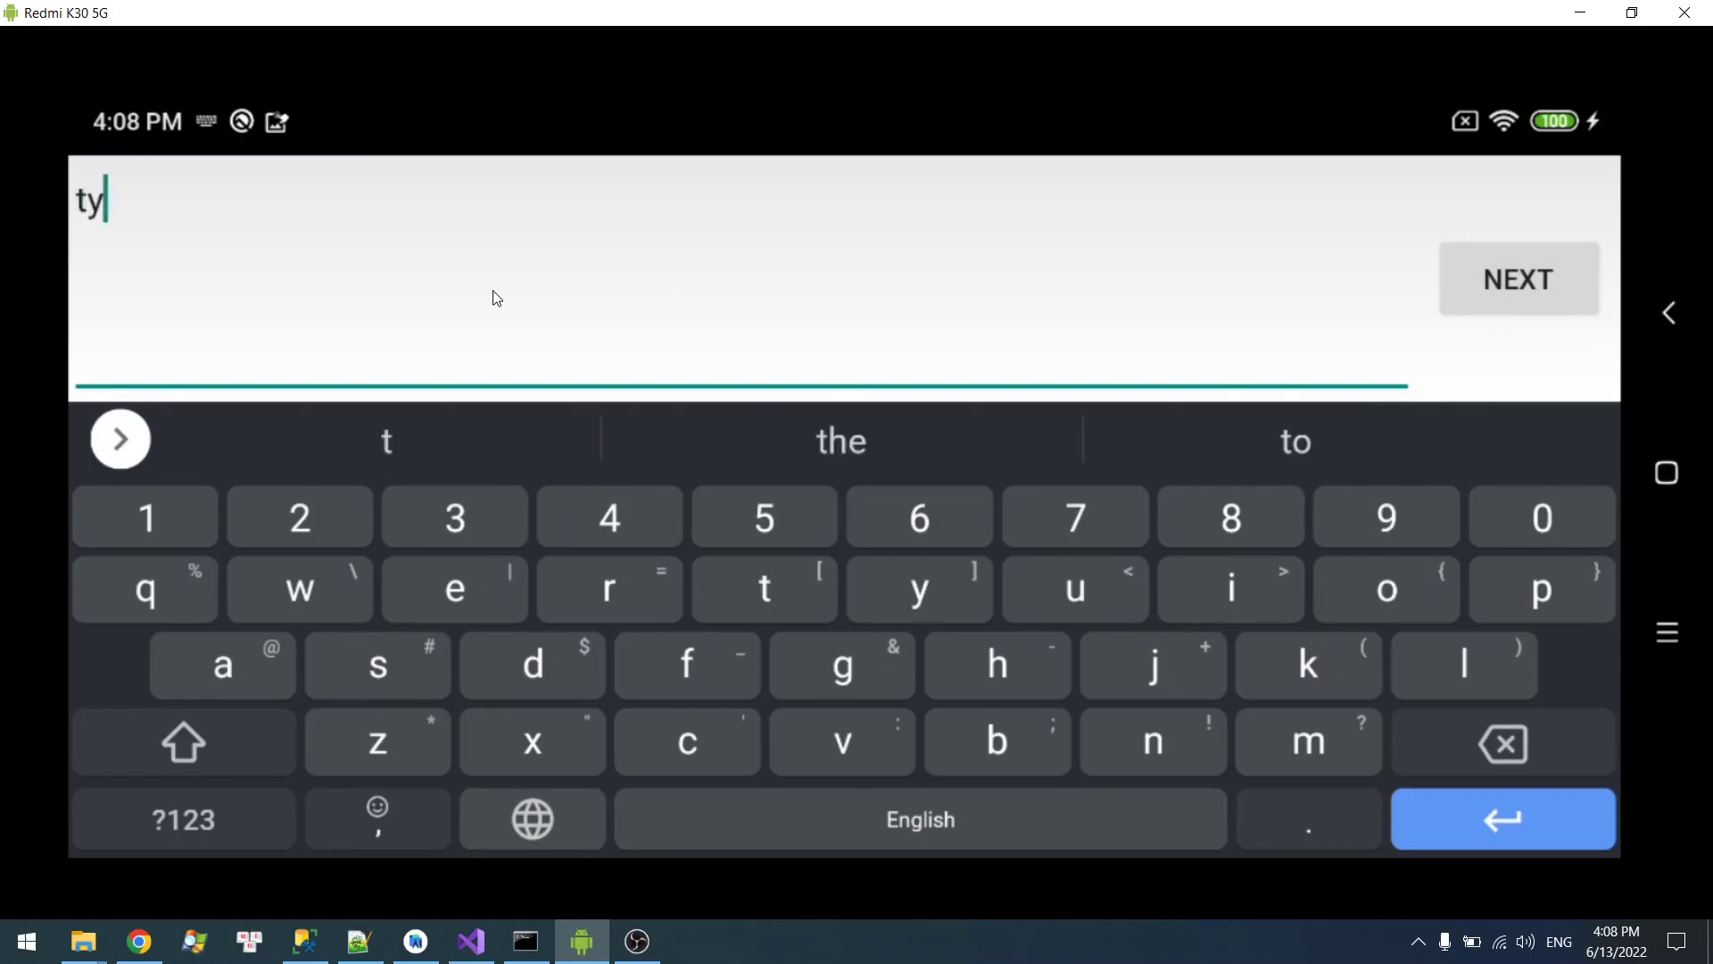
left_click(1446, 261)
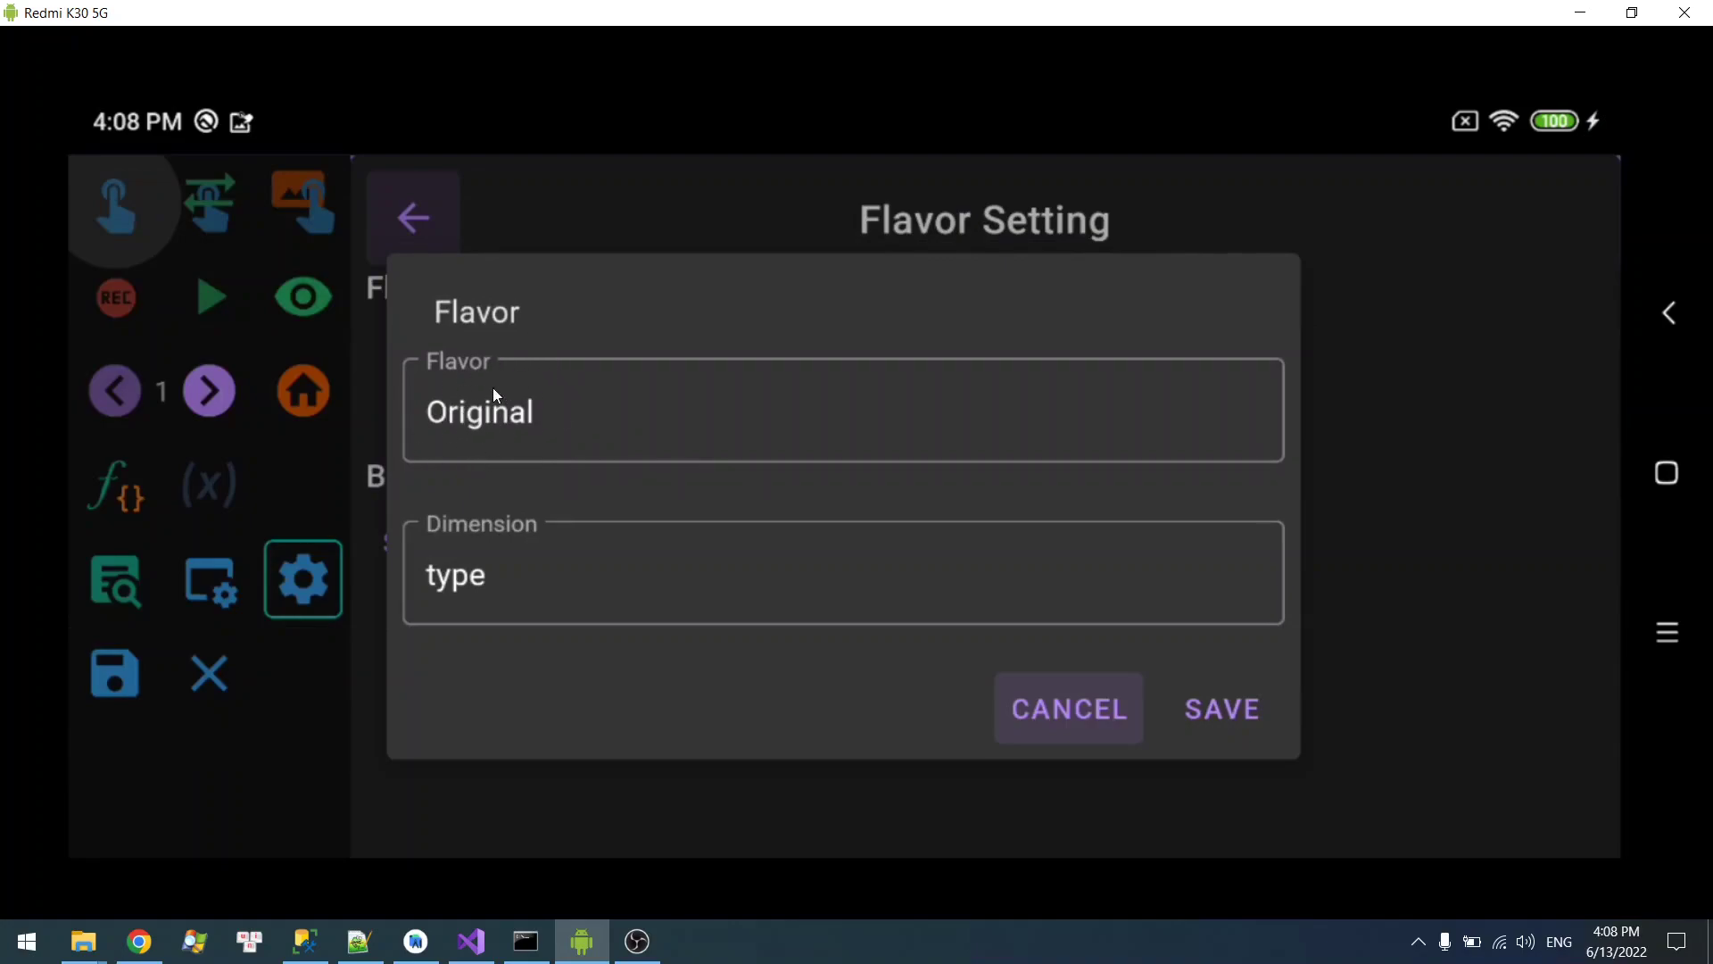
left_click(1246, 691)
- Add a second flavor named Custom, also in the type dimension
left_click(443, 466)
left_click(693, 406)
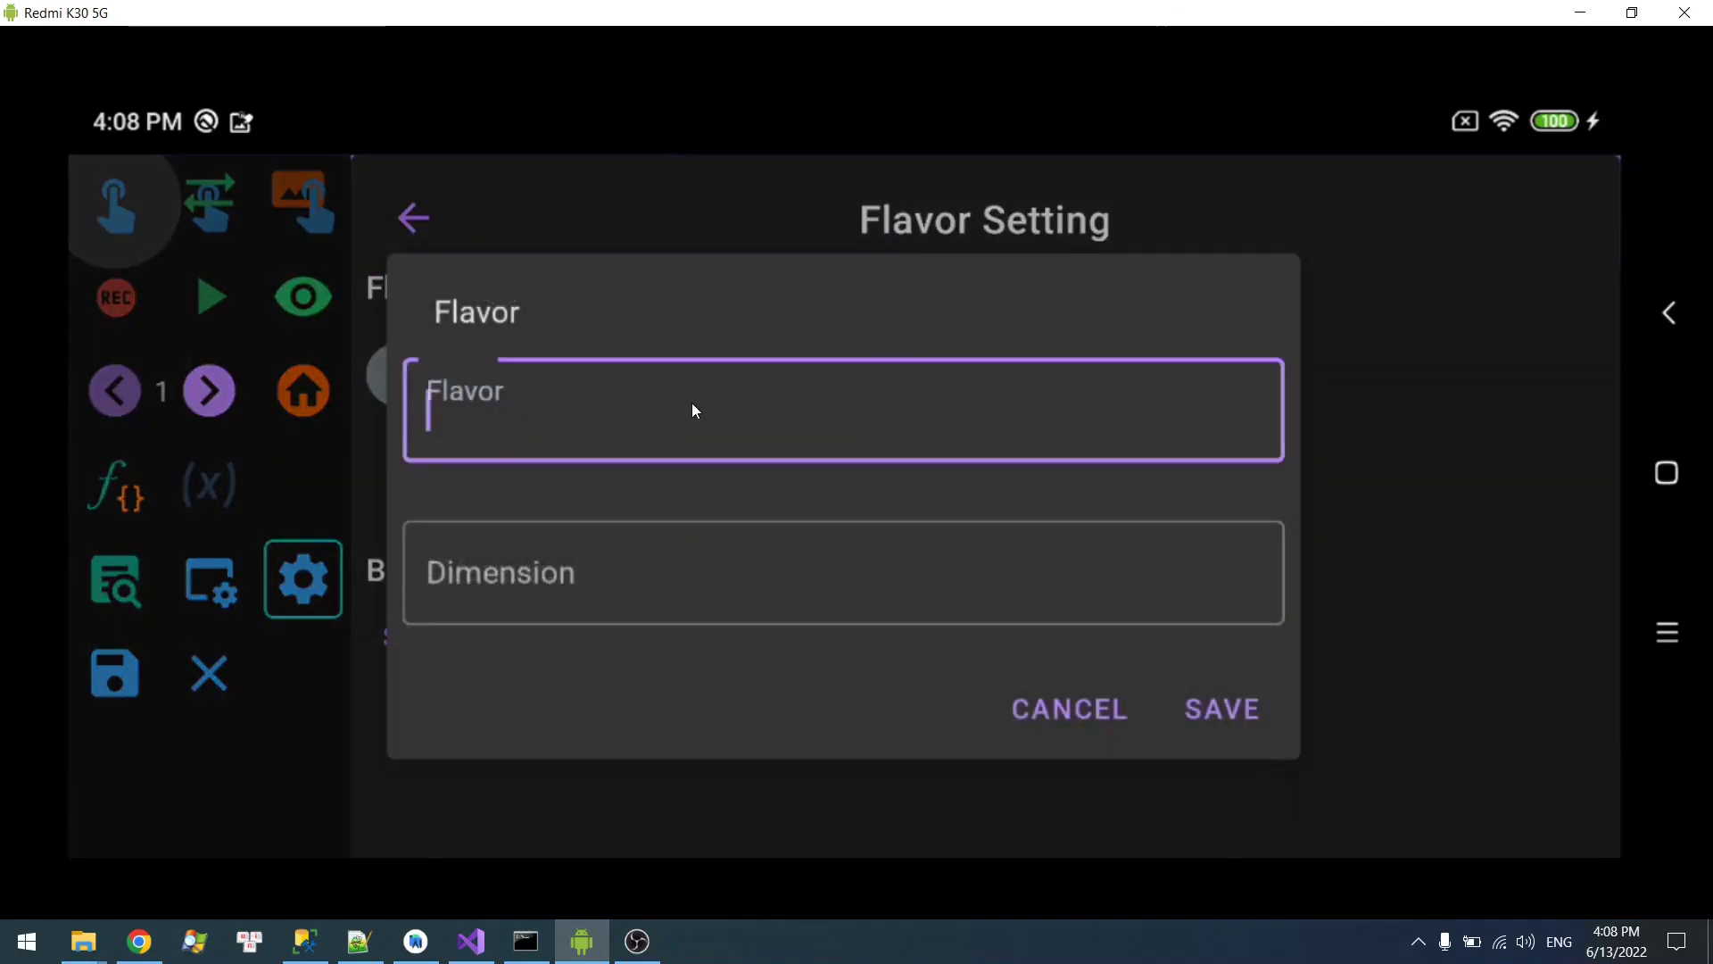
type("Custom")
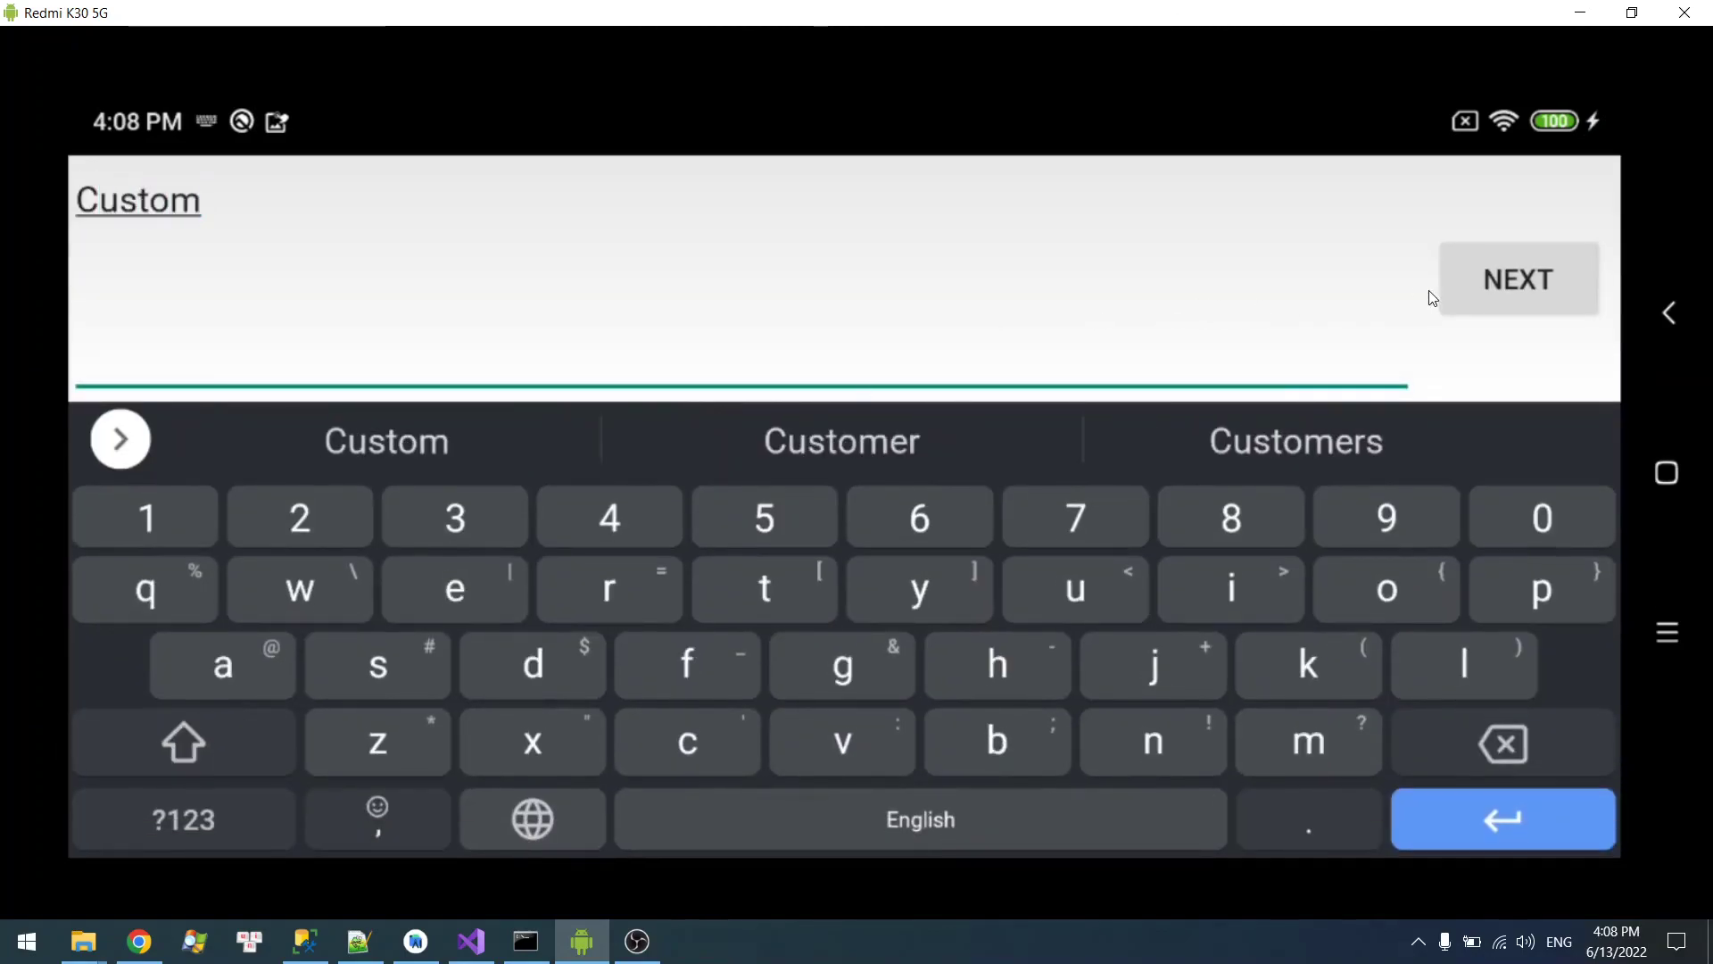
left_click(1490, 298)
type("type")
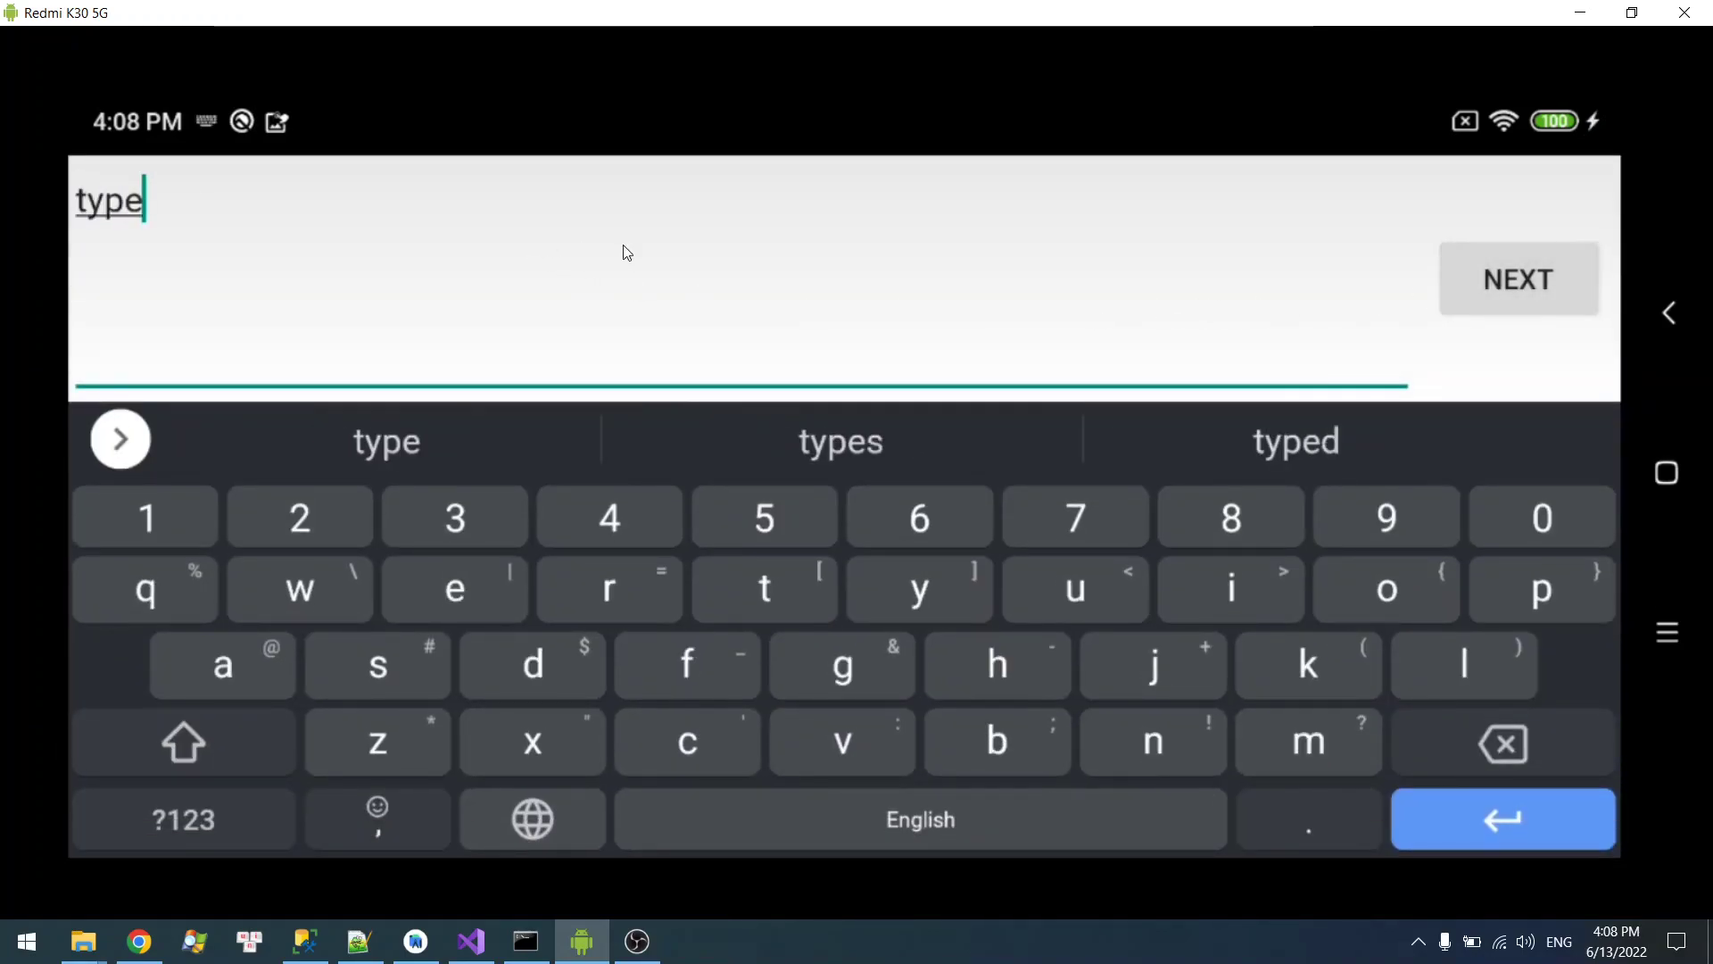
left_click(1444, 276)
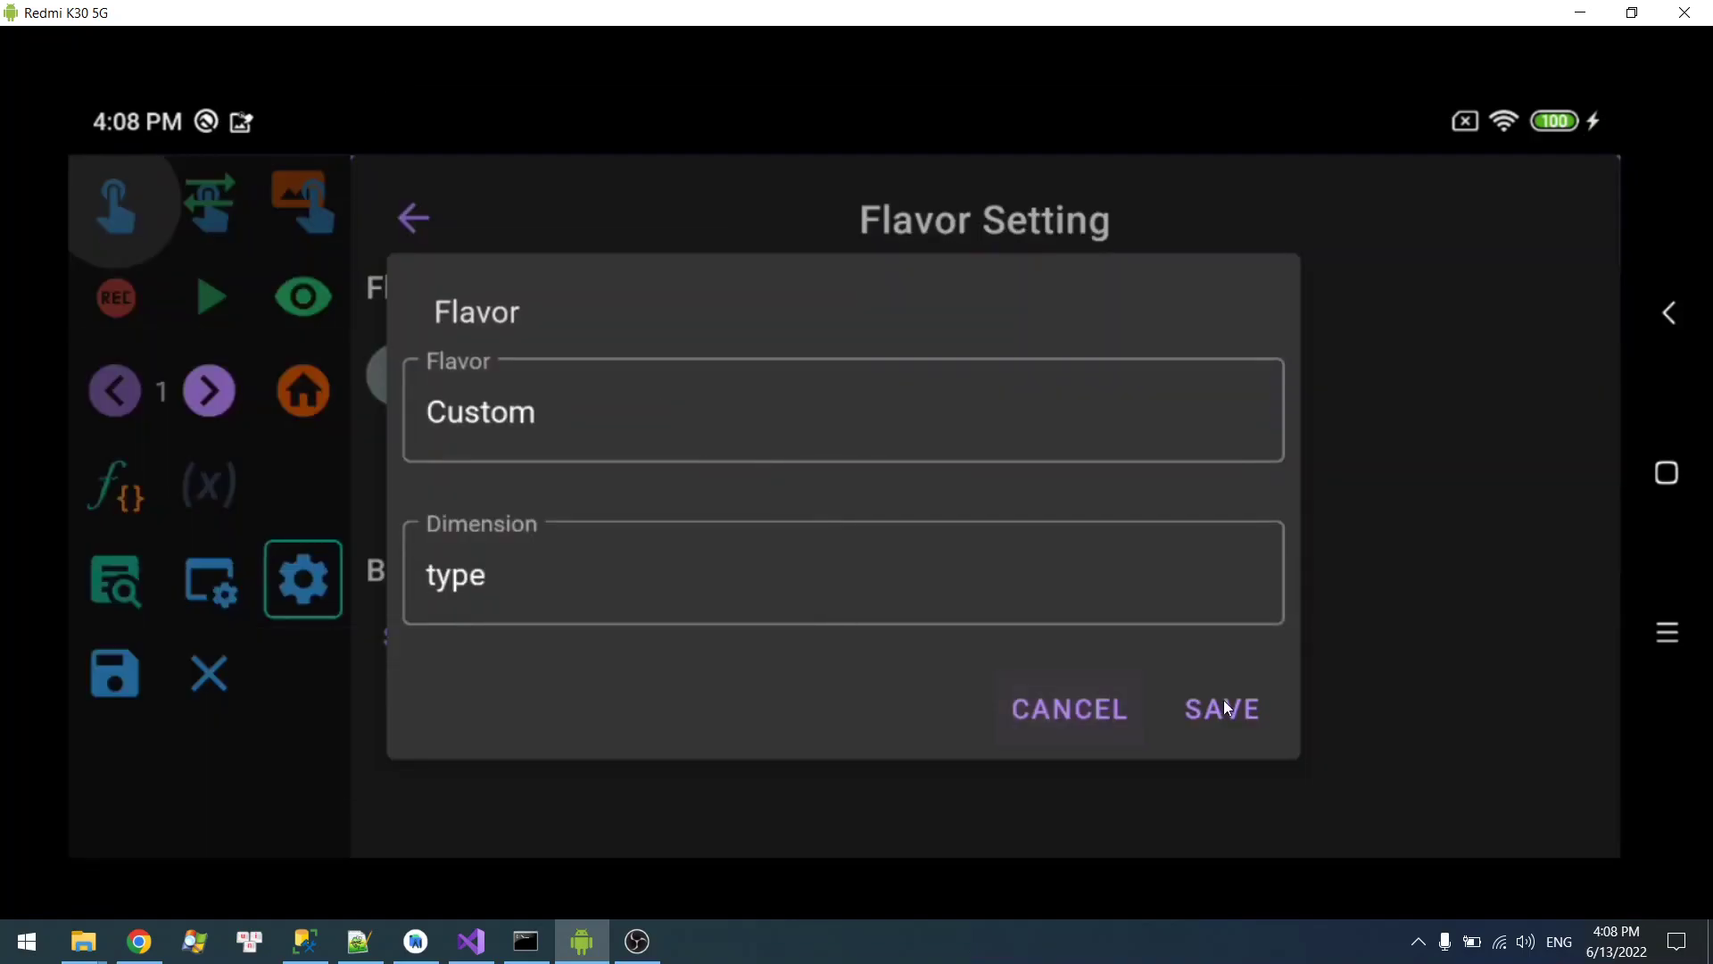
left_click(1221, 707)
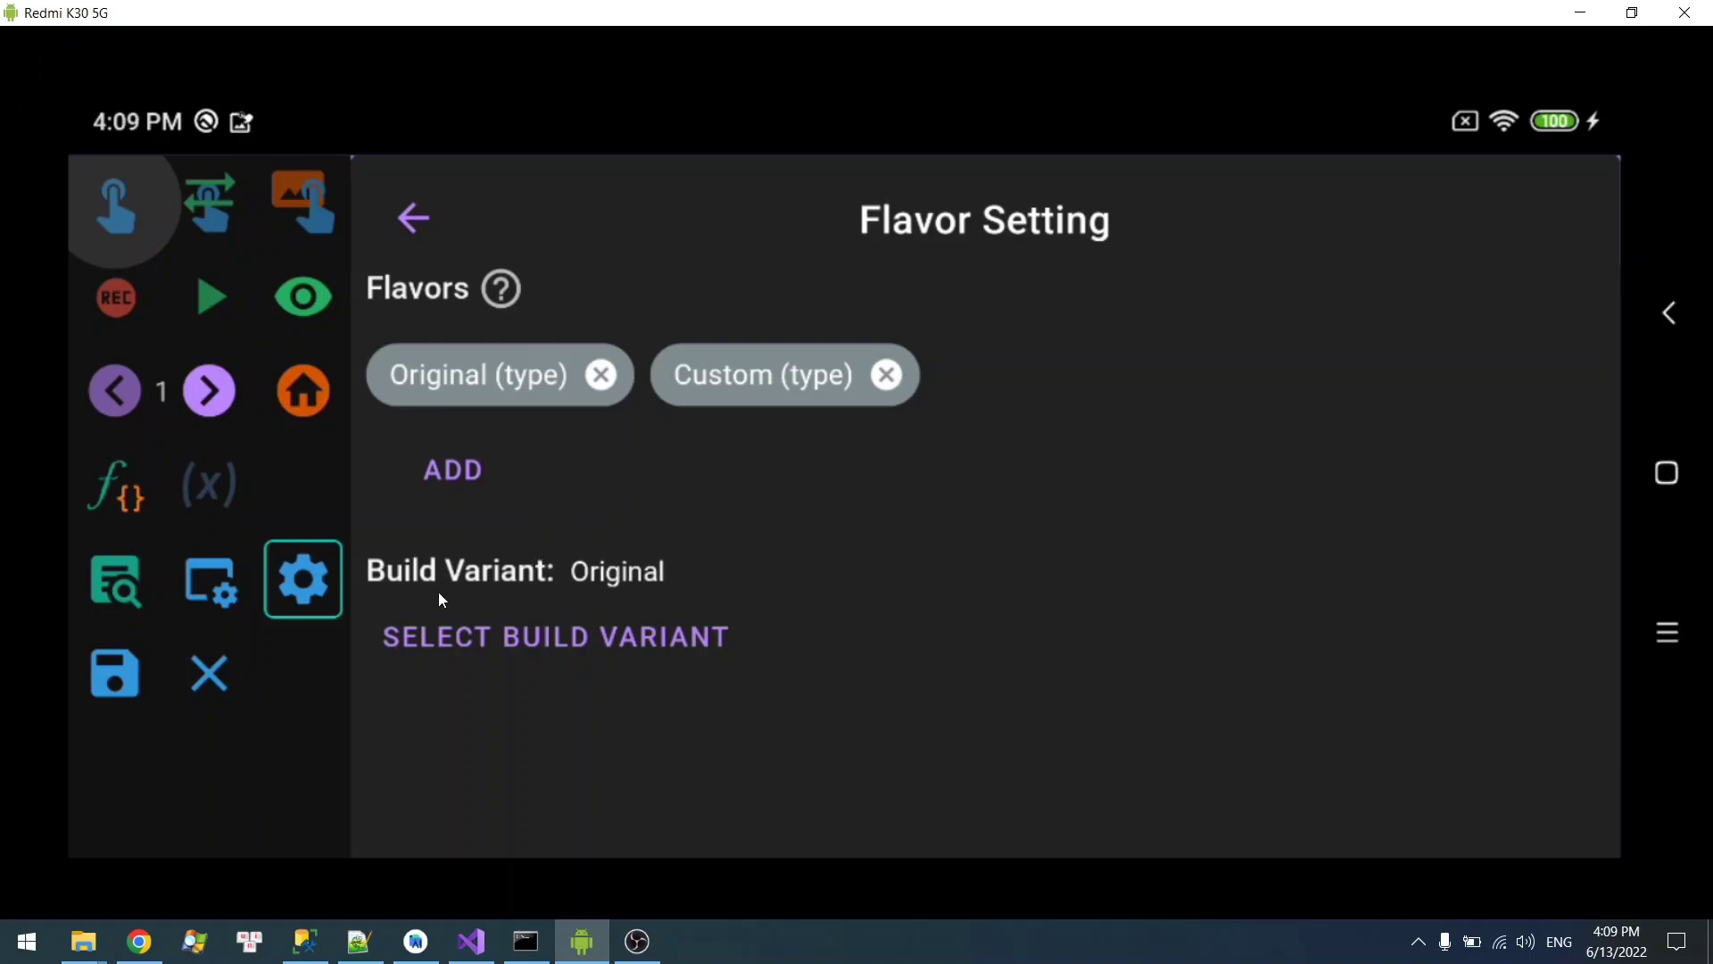
- Set the build variant to Original, after briefly switching it to Custom
left_click(480, 635)
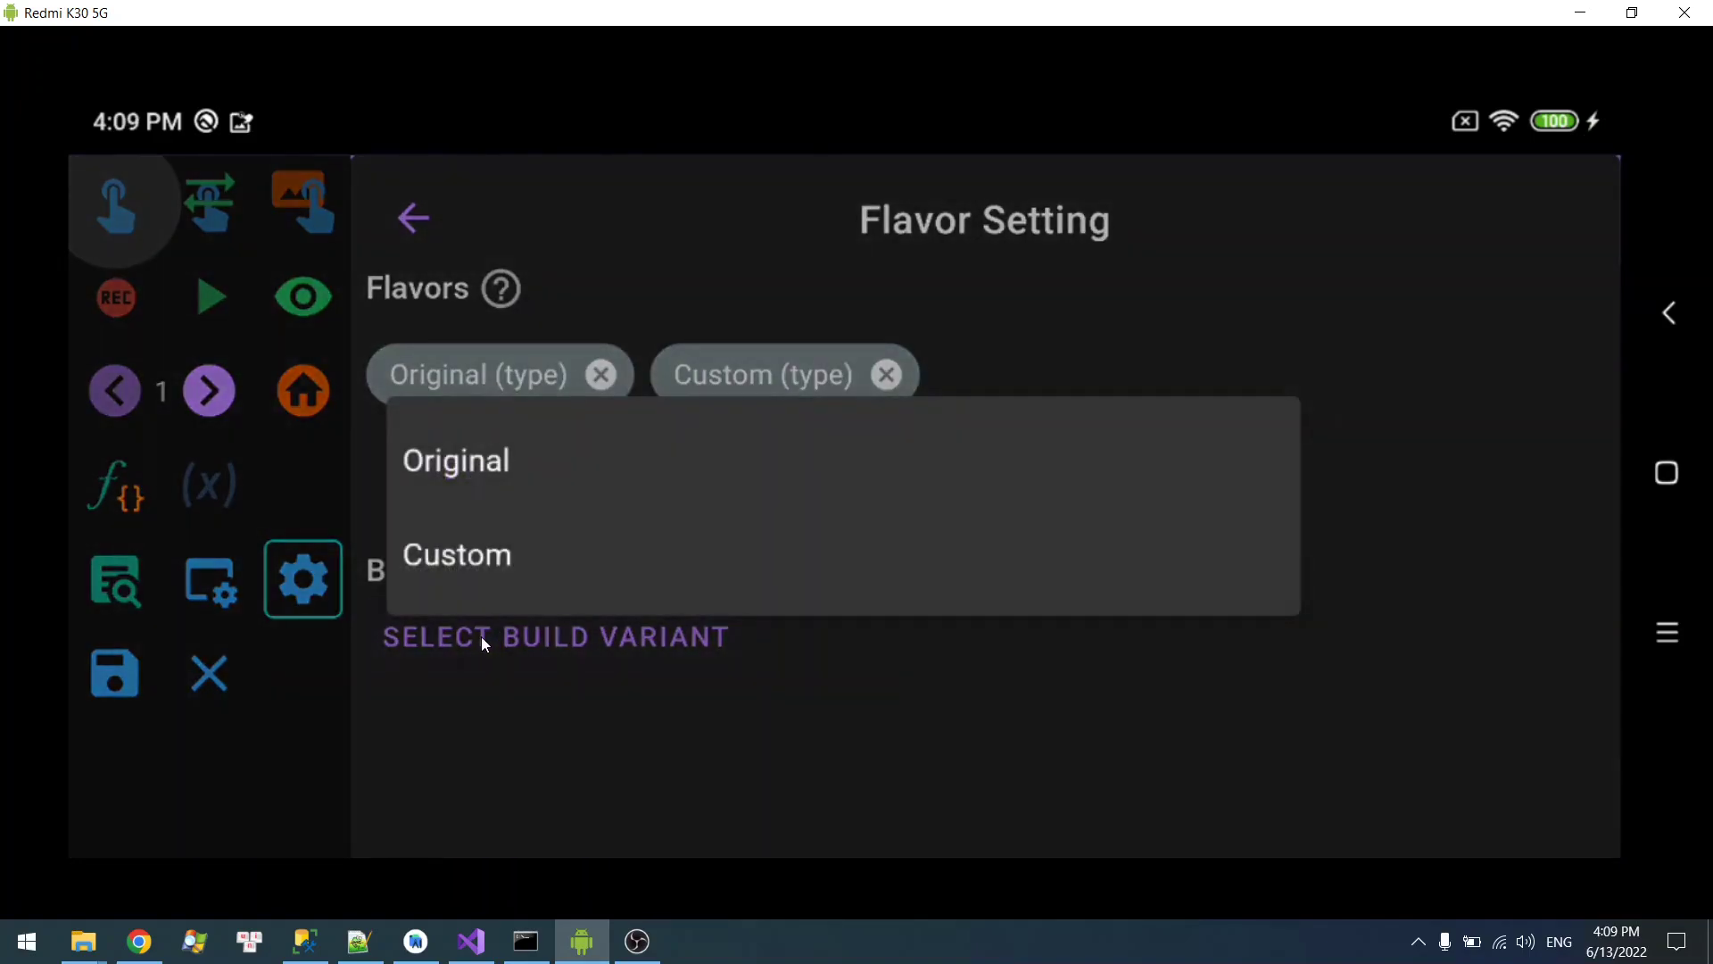
left_click(528, 461)
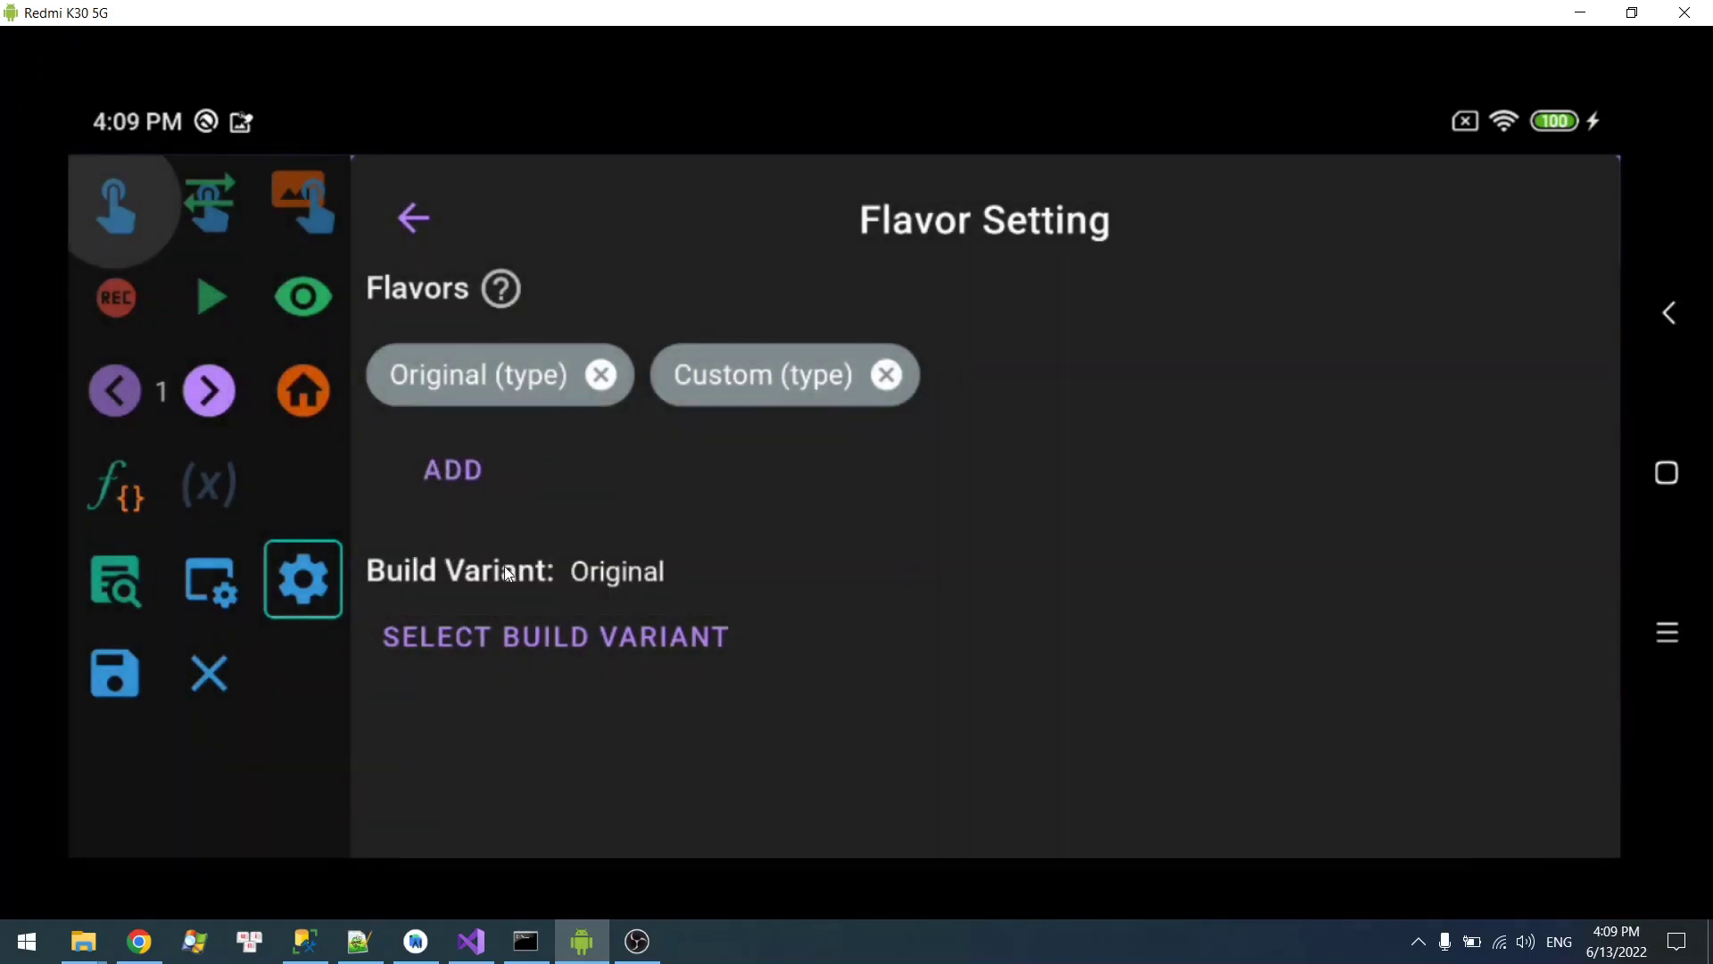
left_click(543, 637)
left_click(603, 554)
left_click(522, 637)
left_click(546, 491)
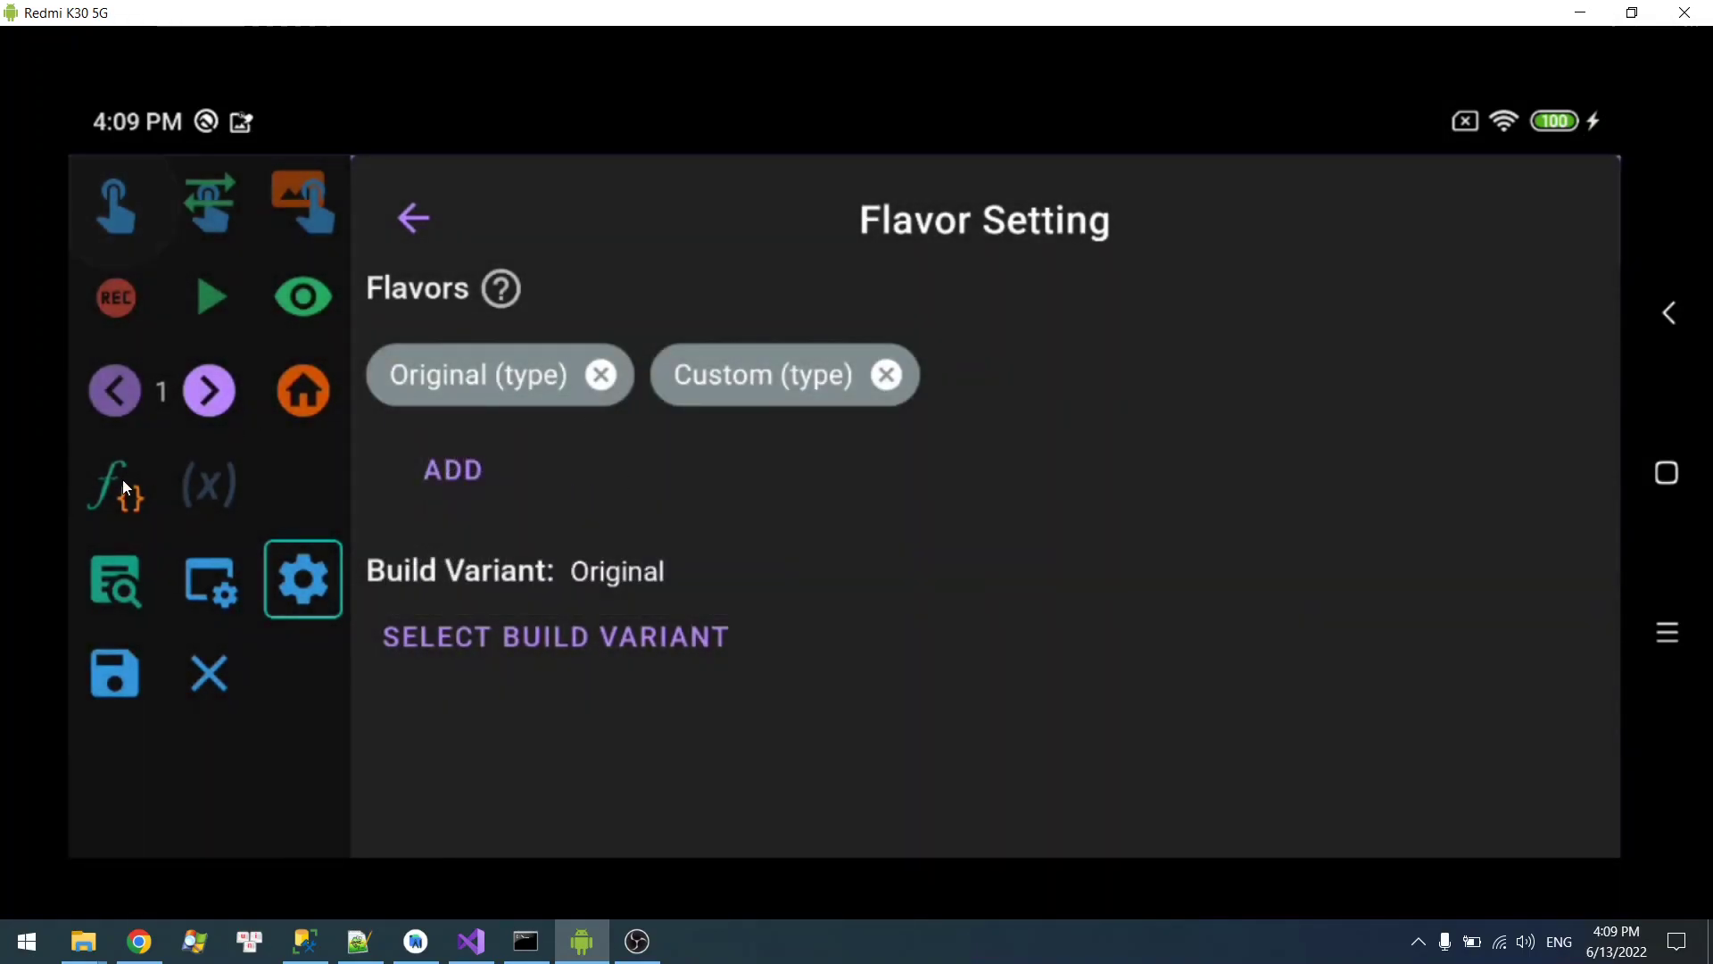
- Add a Flavor Group action to the coc function
left_click(123, 485)
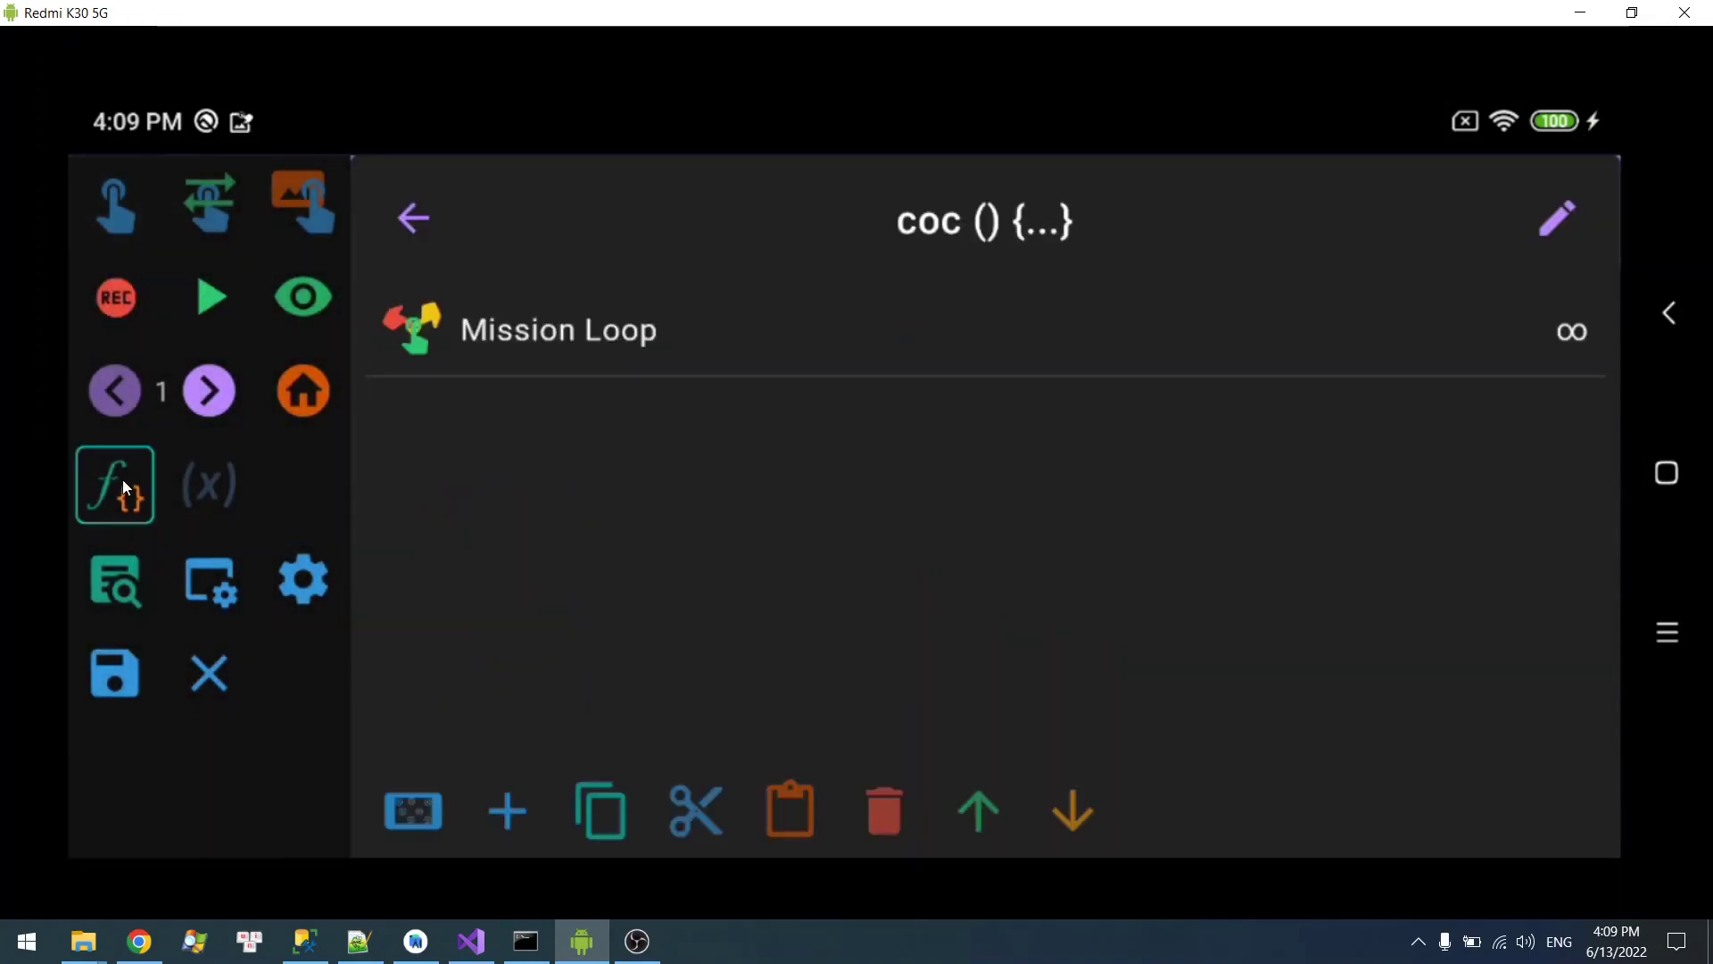
left_click(506, 803)
scroll(928, 369, "down", 5)
left_click_drag(801, 393, 785, 566)
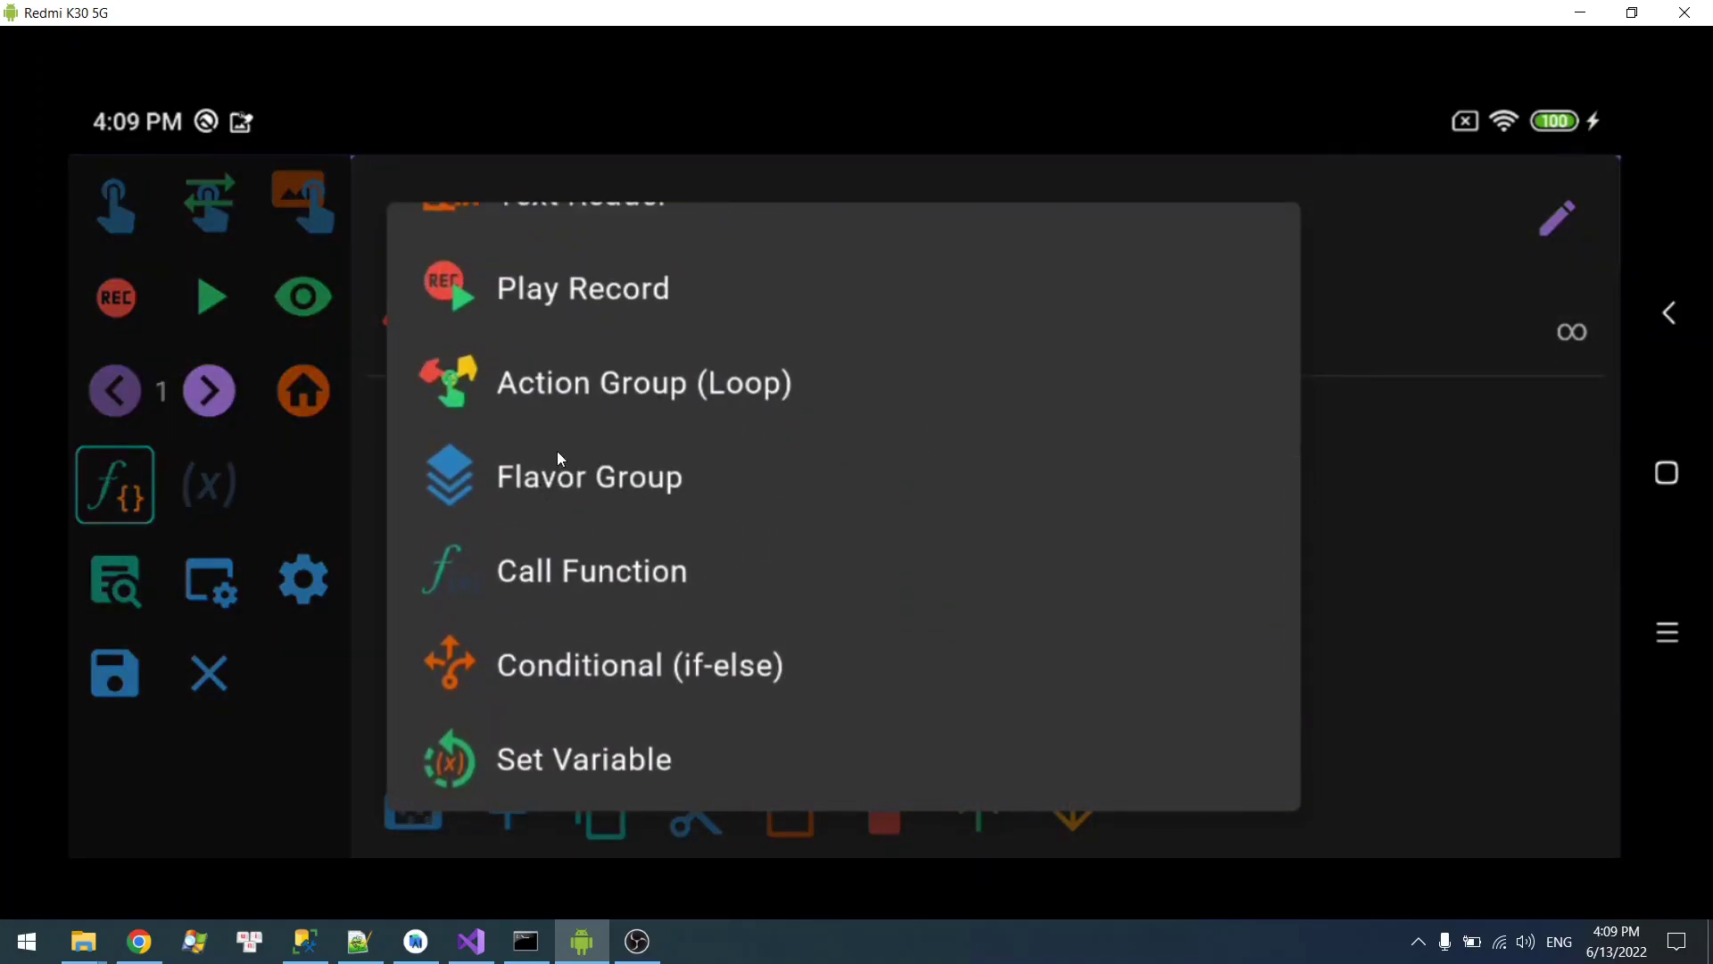
left_click(591, 473)
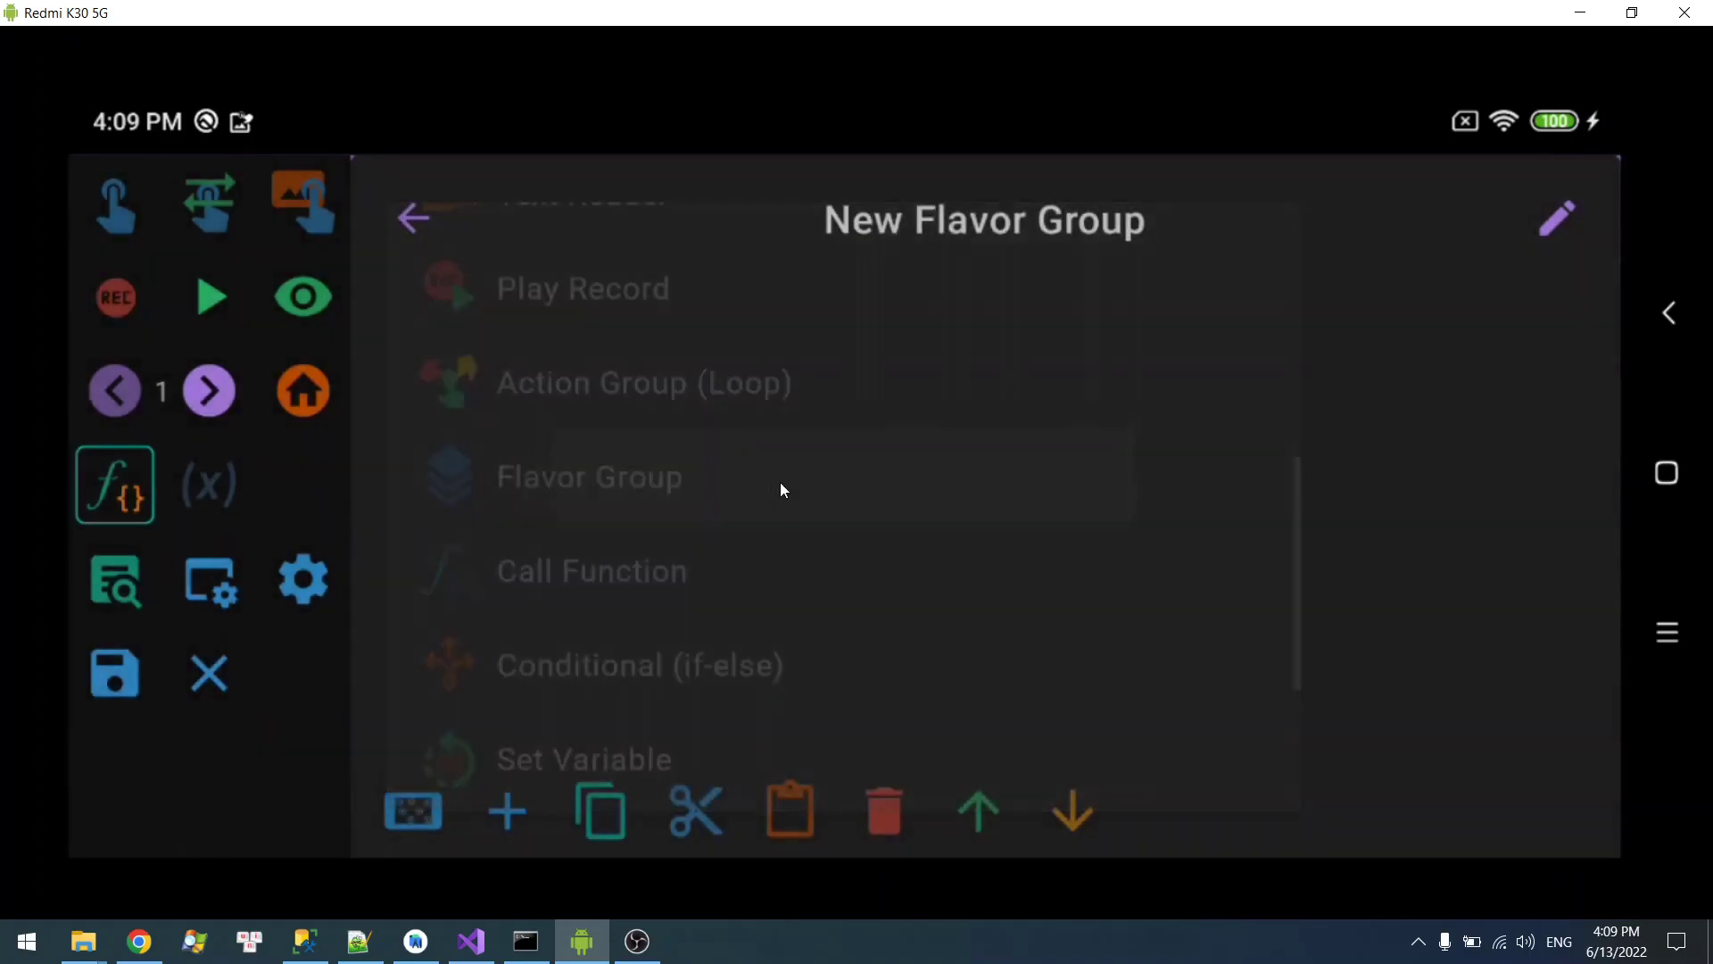
- Assign the Original flavor to the new group and set its description to Original
left_click(1574, 231)
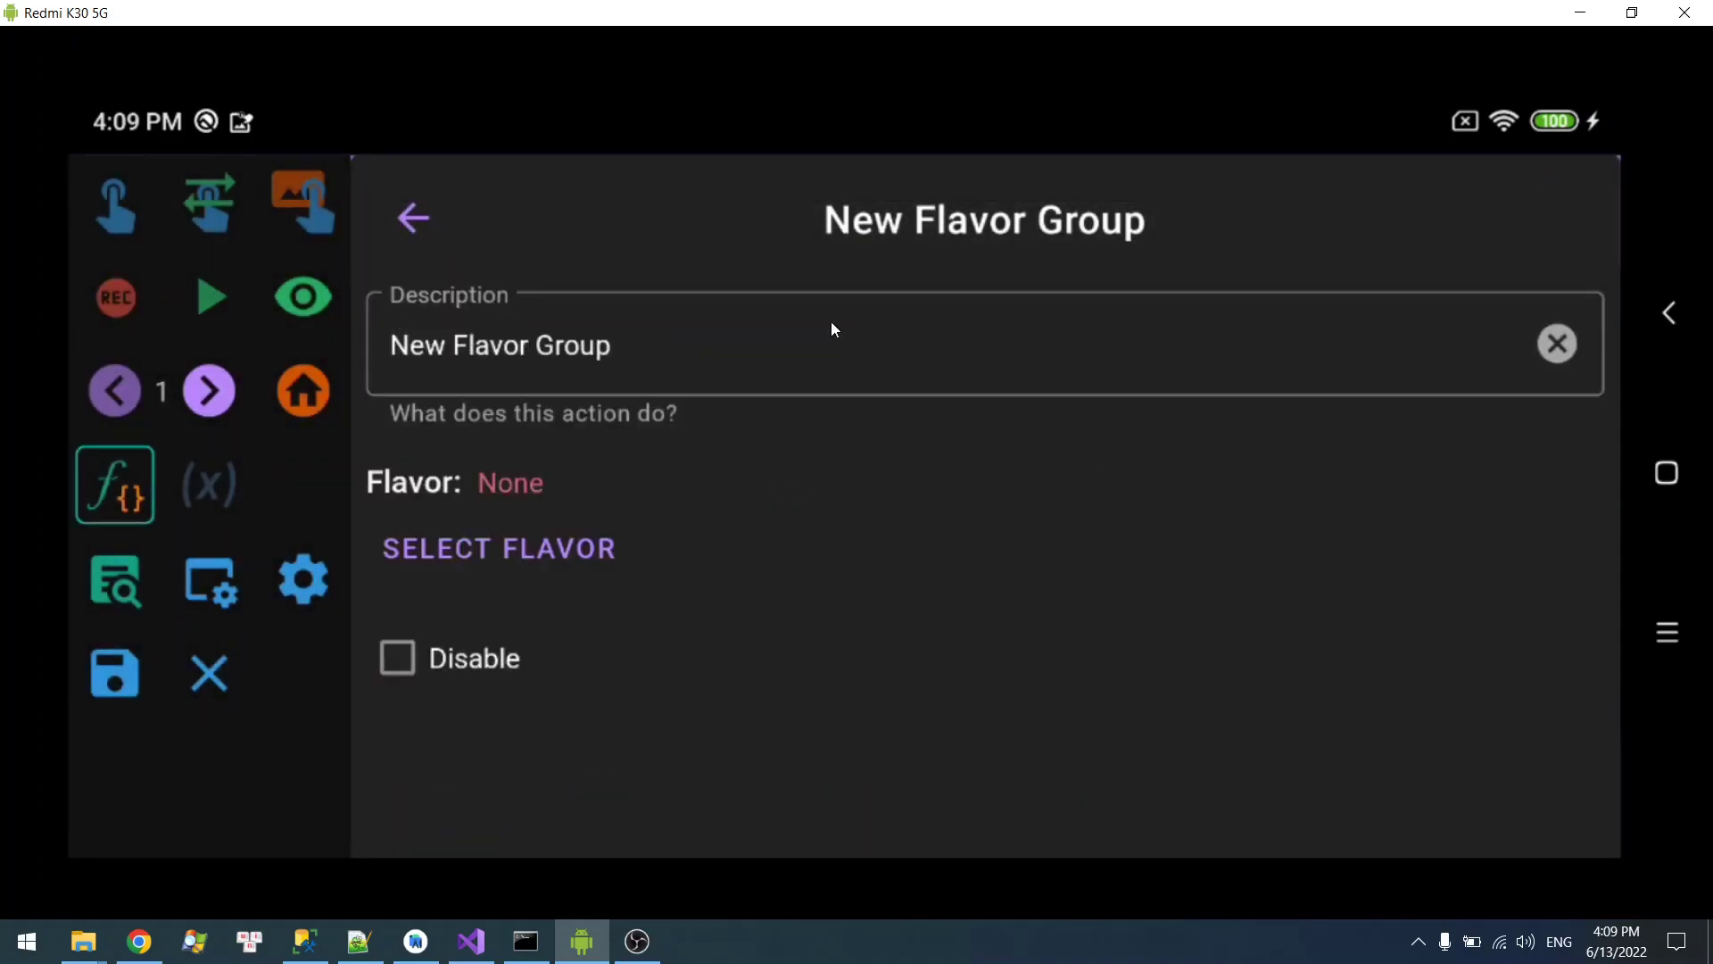
left_click(489, 553)
left_click(578, 464)
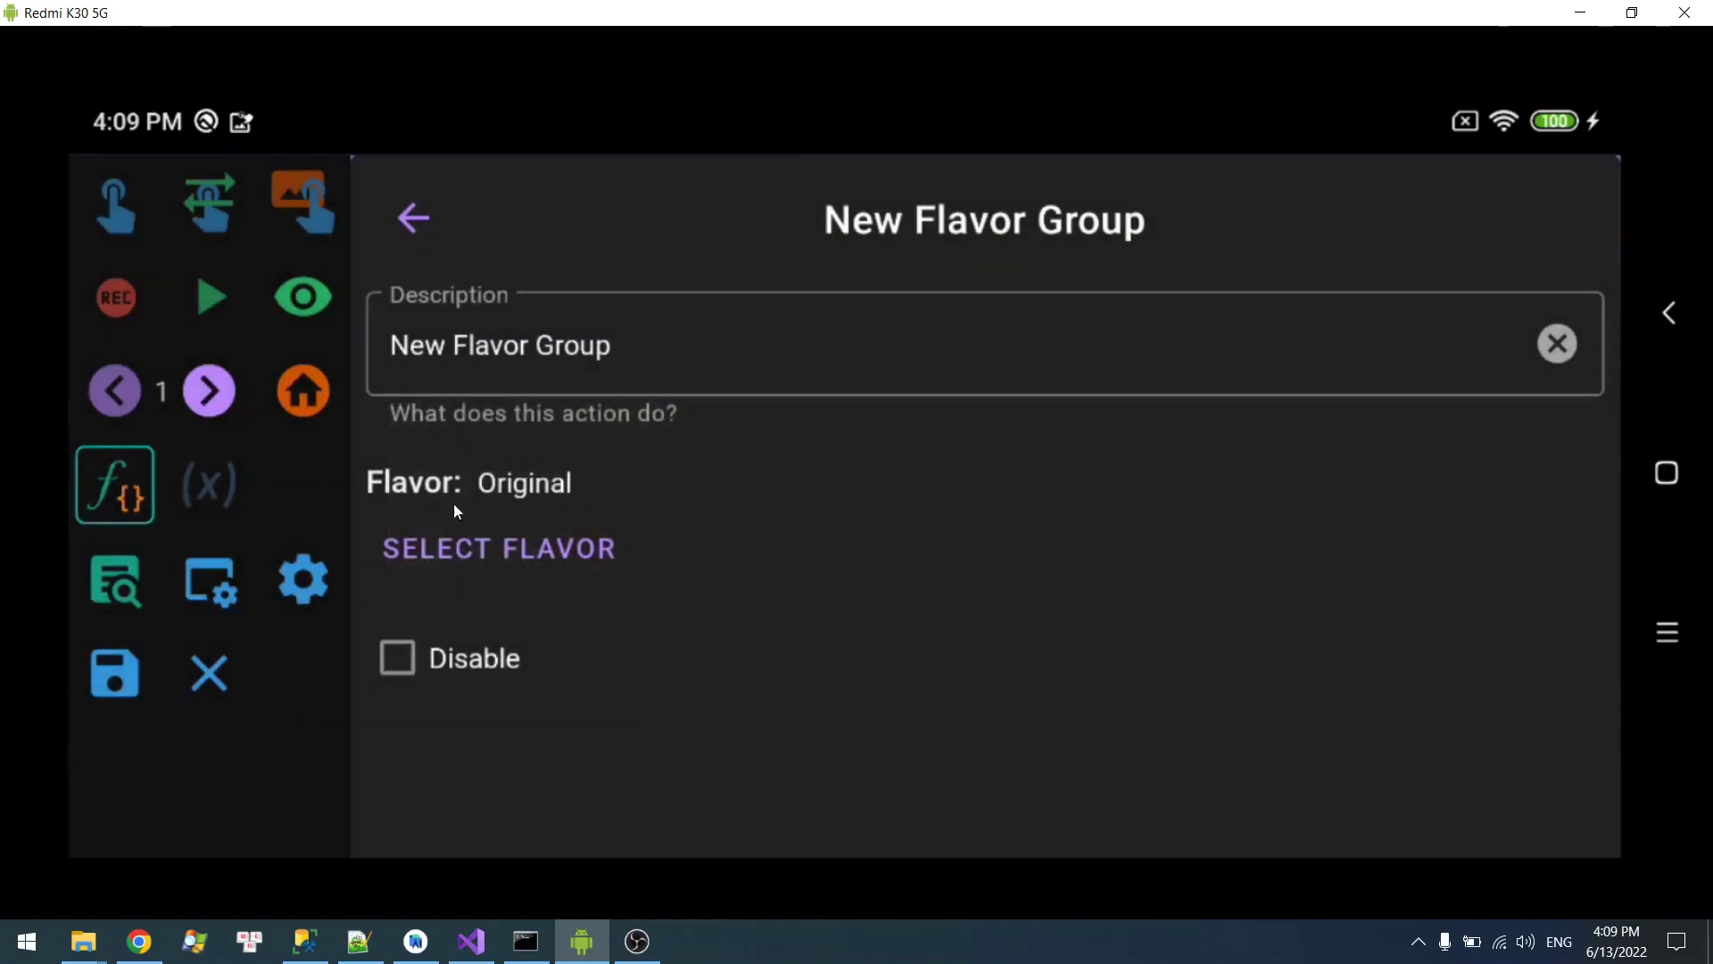
left_click(1557, 344)
left_click(1277, 338)
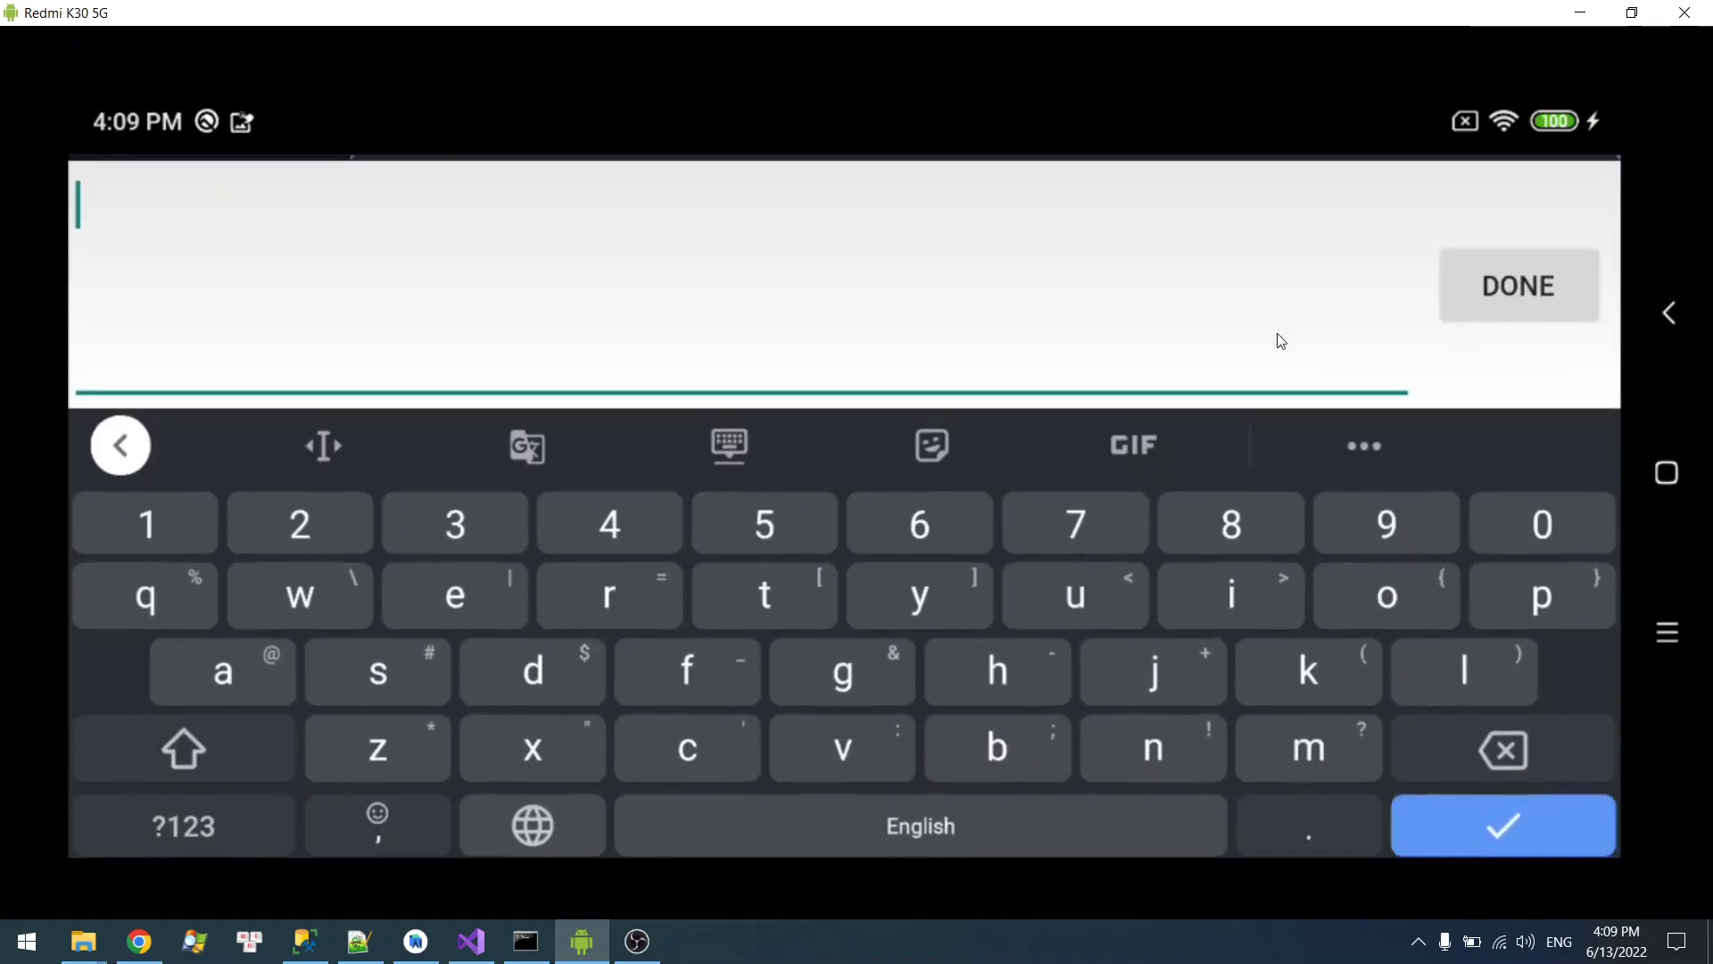
type("Original")
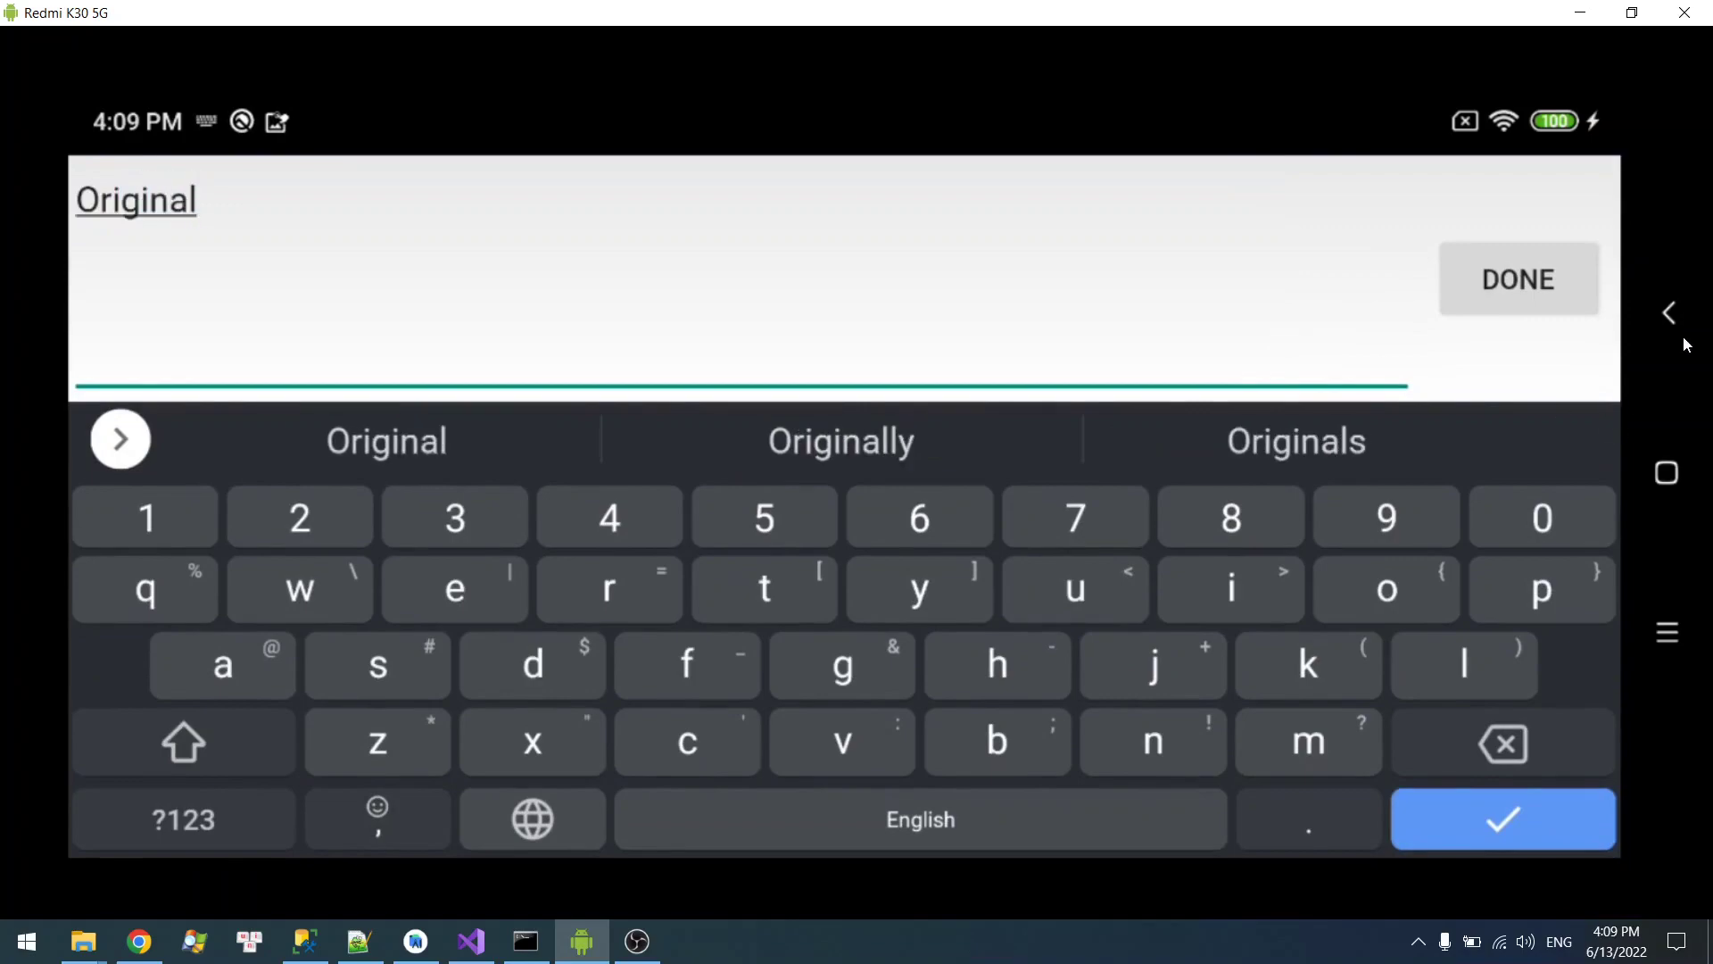
key("Return")
- Cut the Mission Loop action out of the coc function
left_click(447, 228)
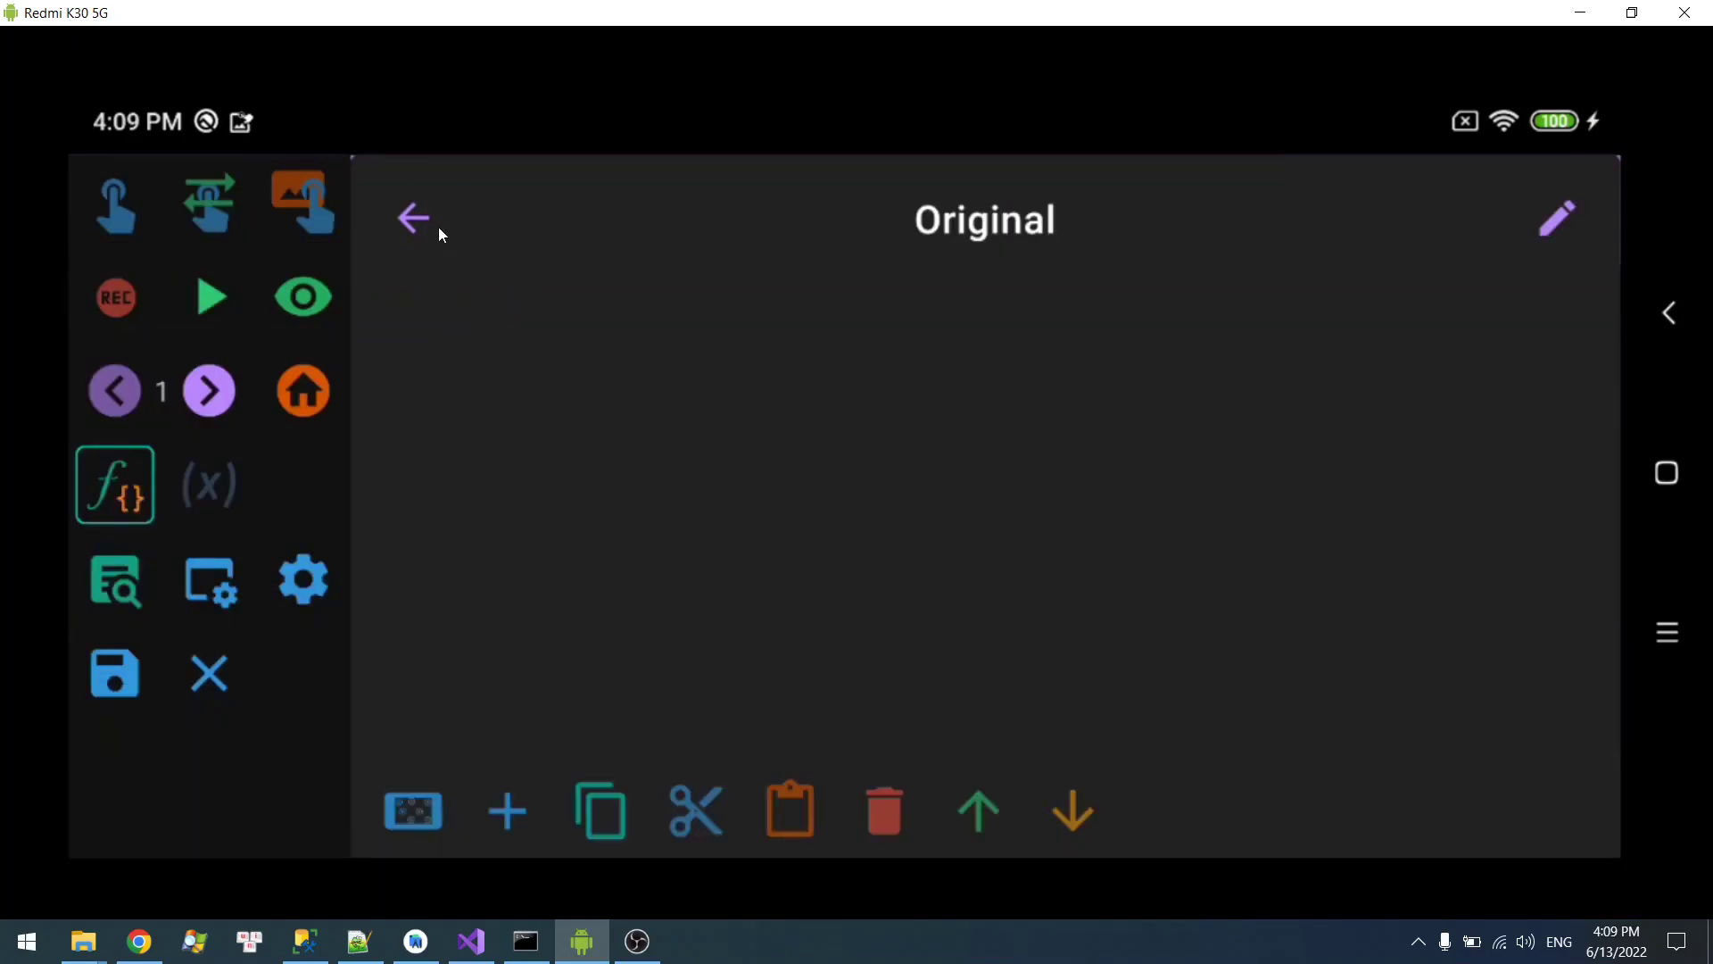
left_click(438, 227)
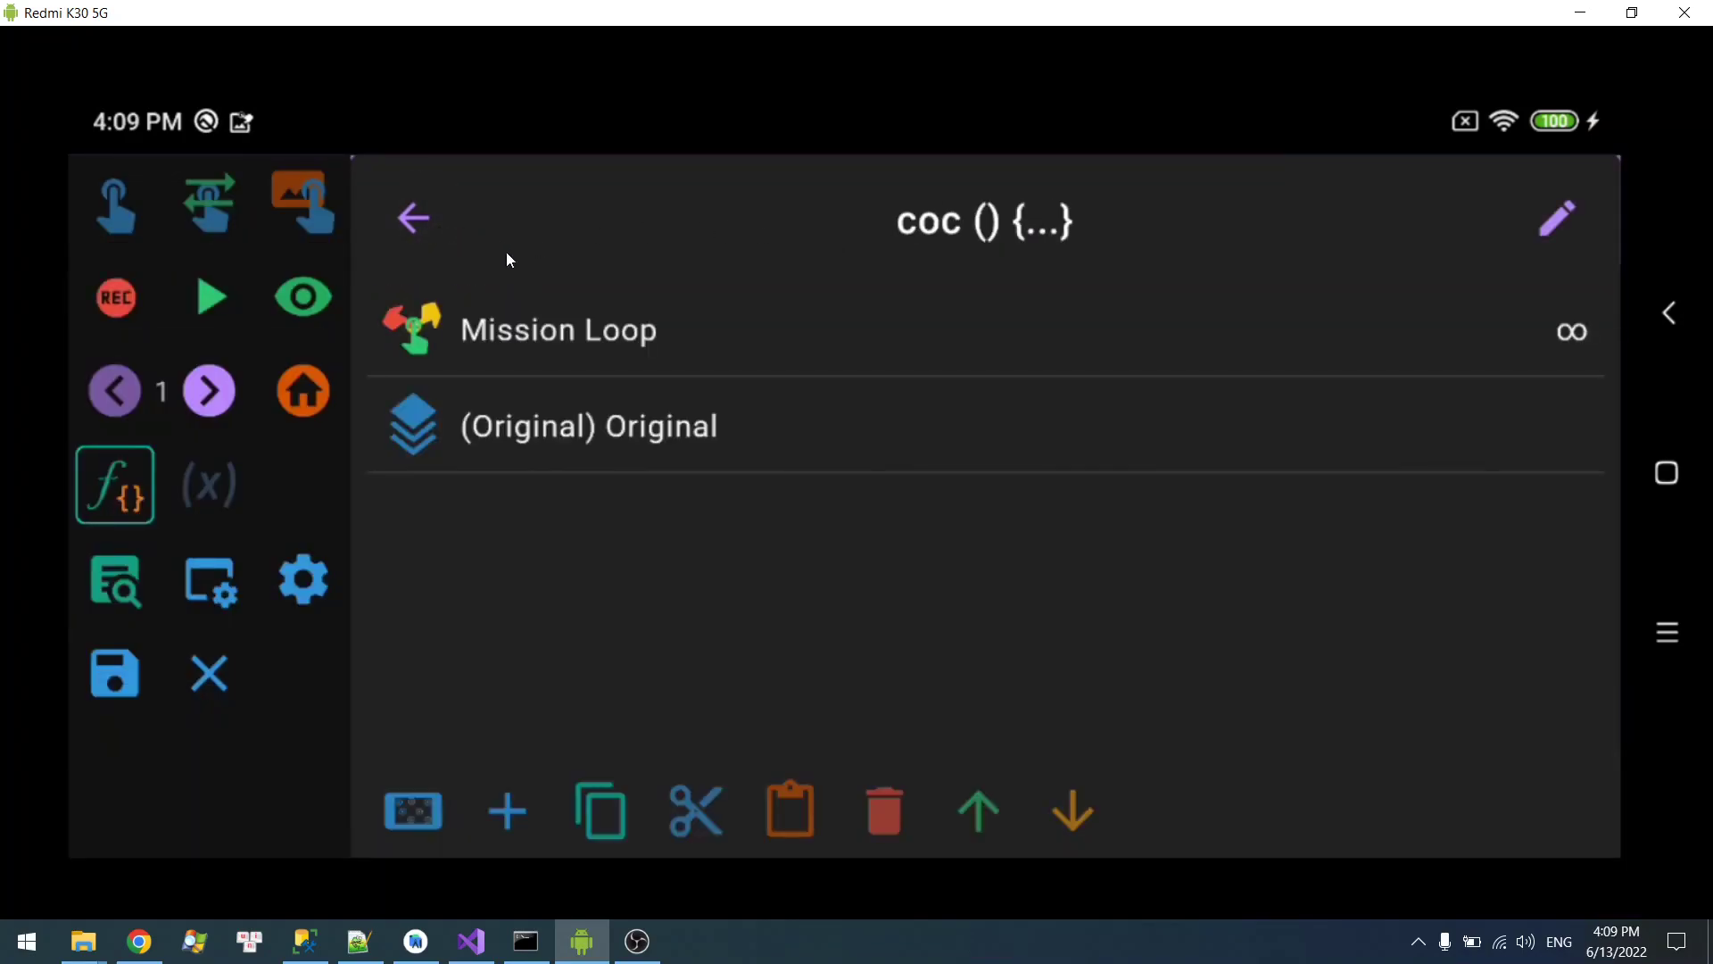
left_click(624, 332)
left_click(699, 800)
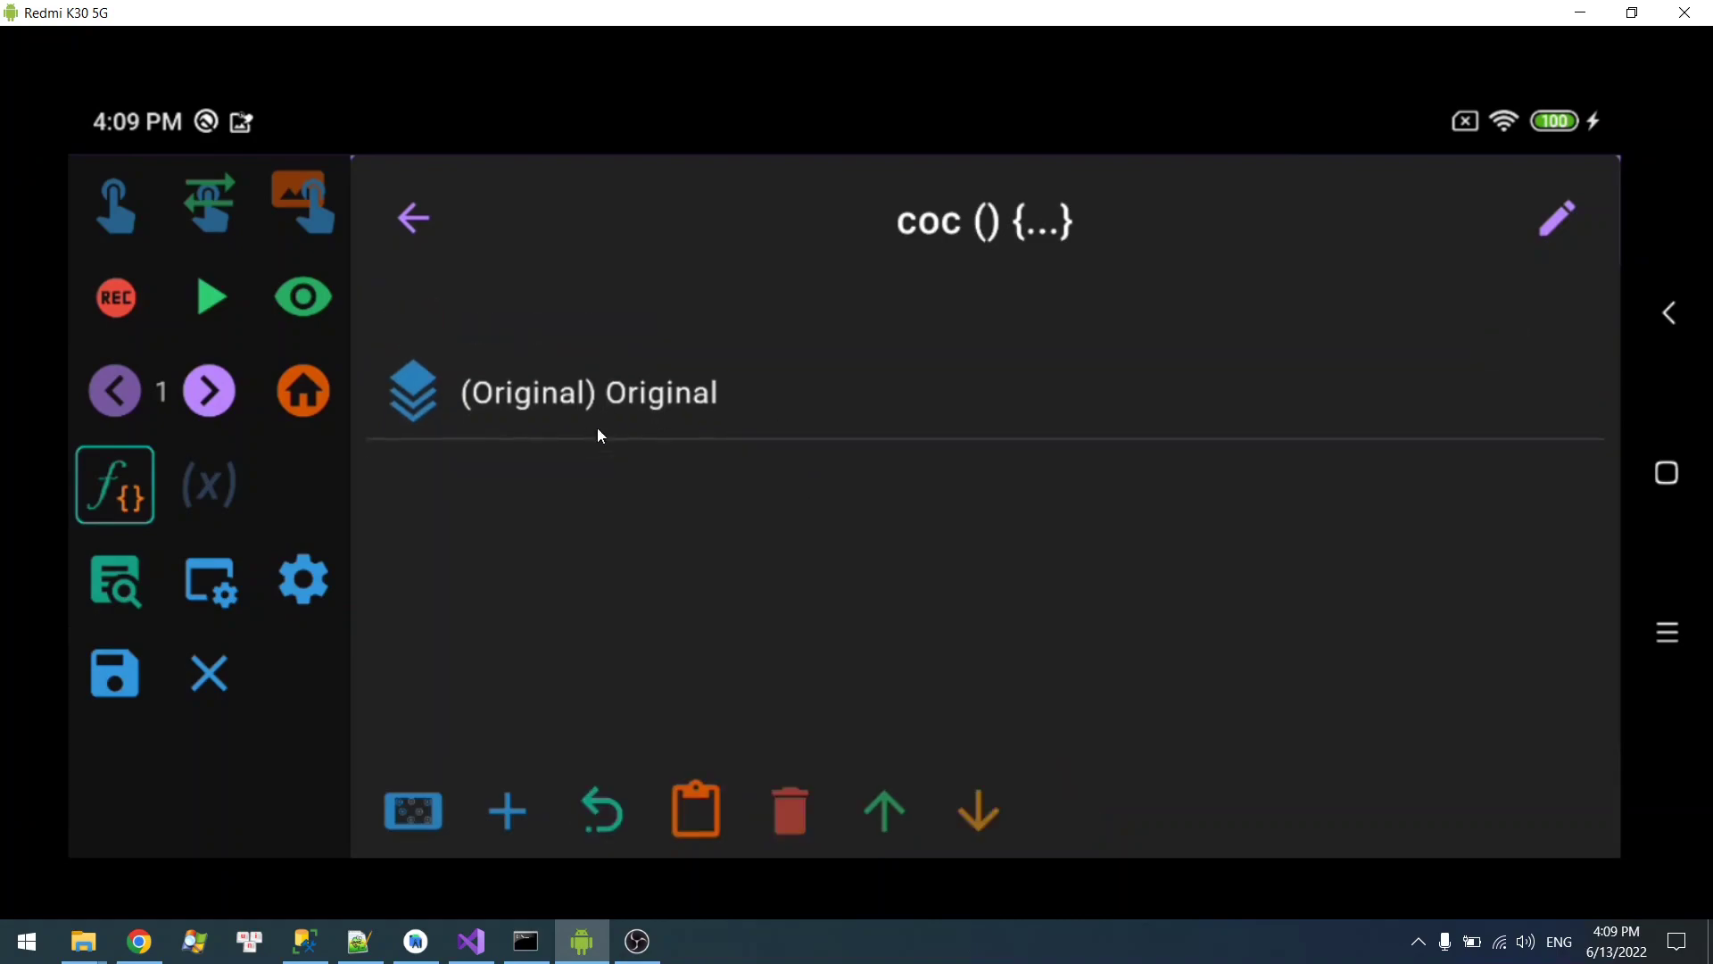
- Paste Mission Loop into the Original group, then copy and paste the group to duplicate it
left_click(705, 331)
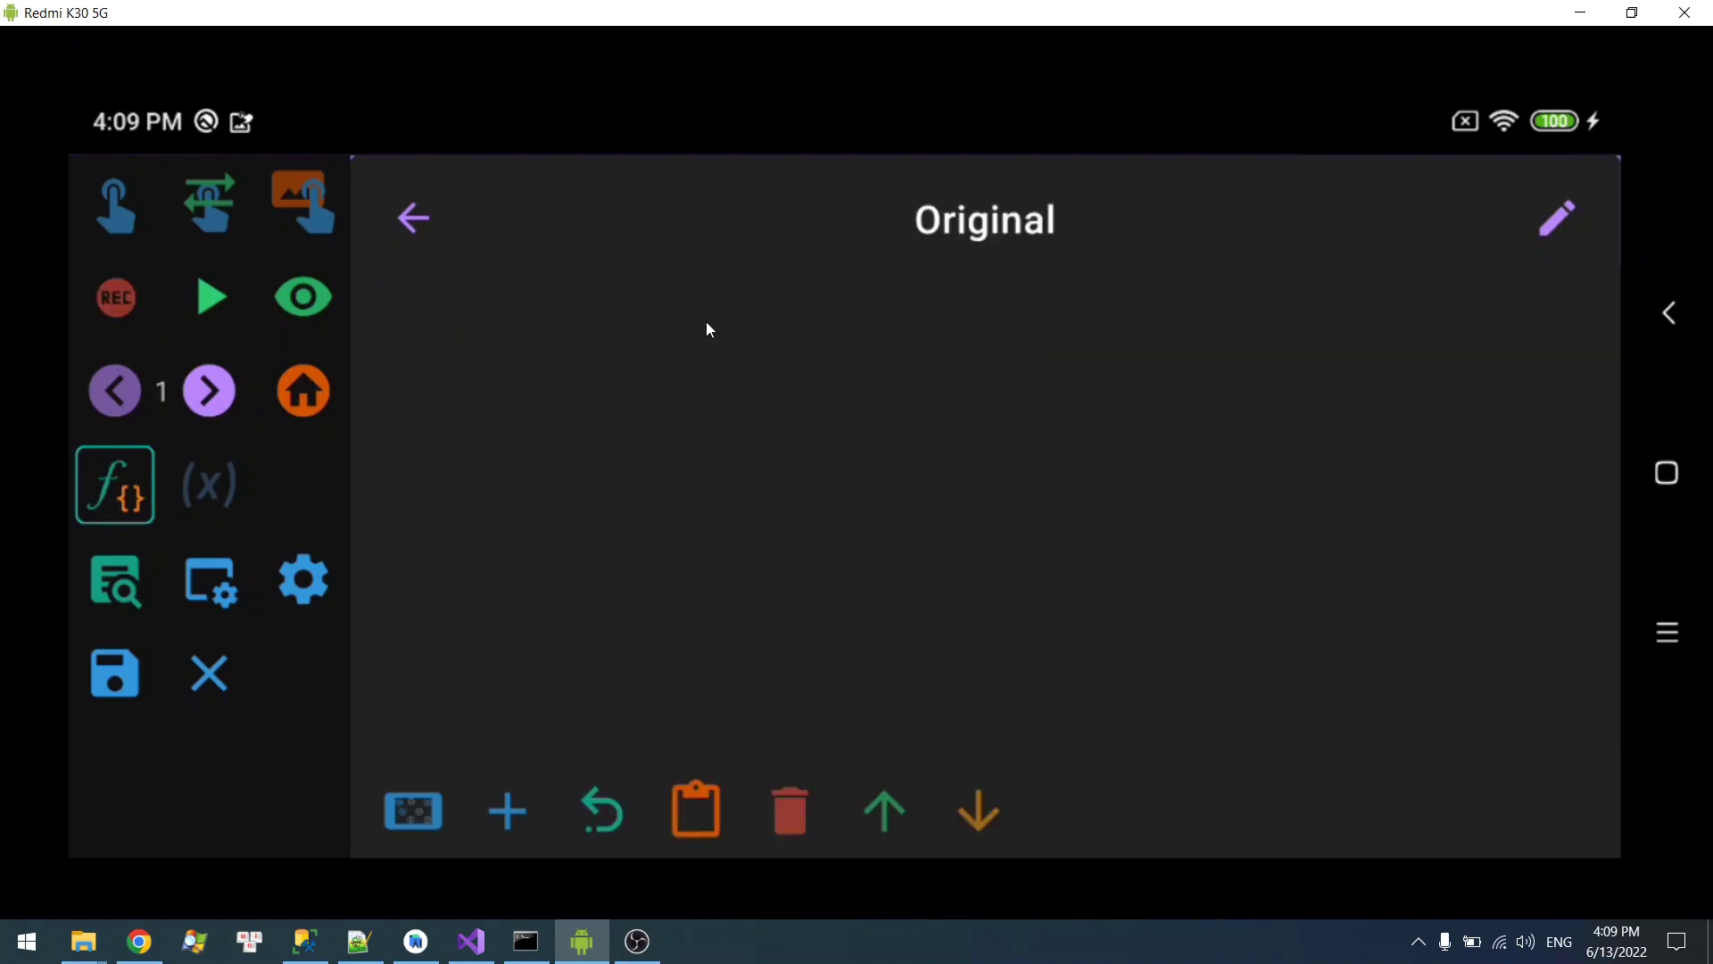
left_click(696, 786)
left_click(425, 220)
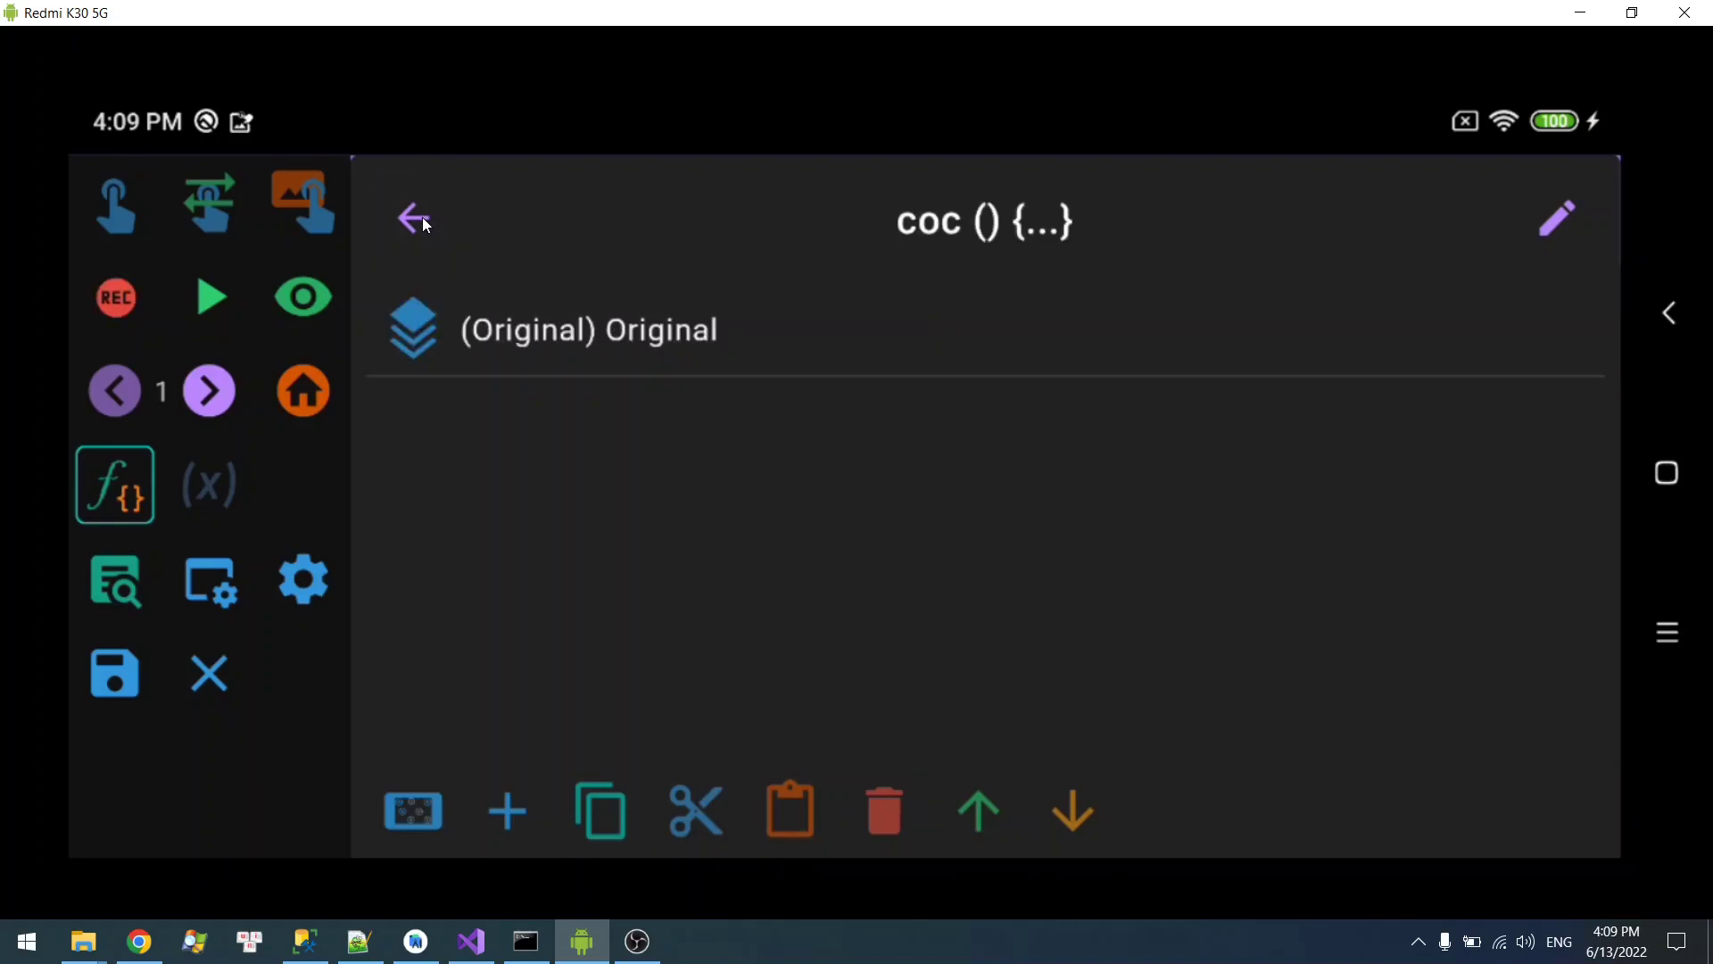
left_click(648, 373)
left_click(596, 795)
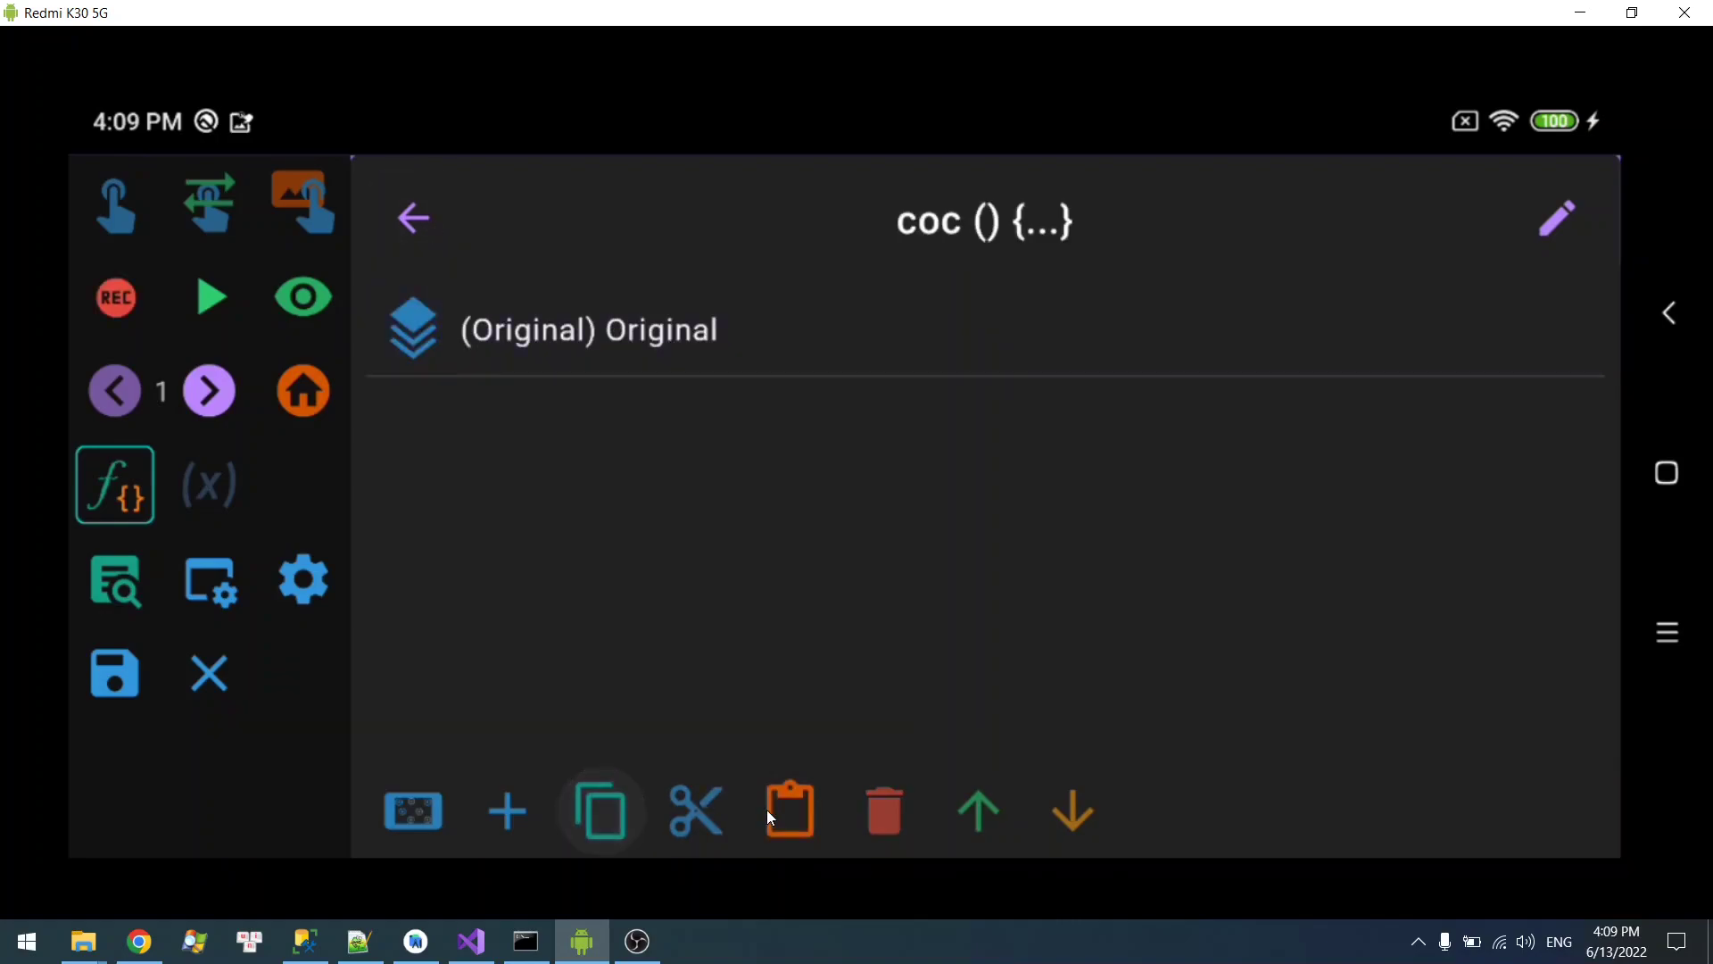
left_click(767, 808)
- Assign the Custom flavor to the duplicated flavor group
left_click(677, 441)
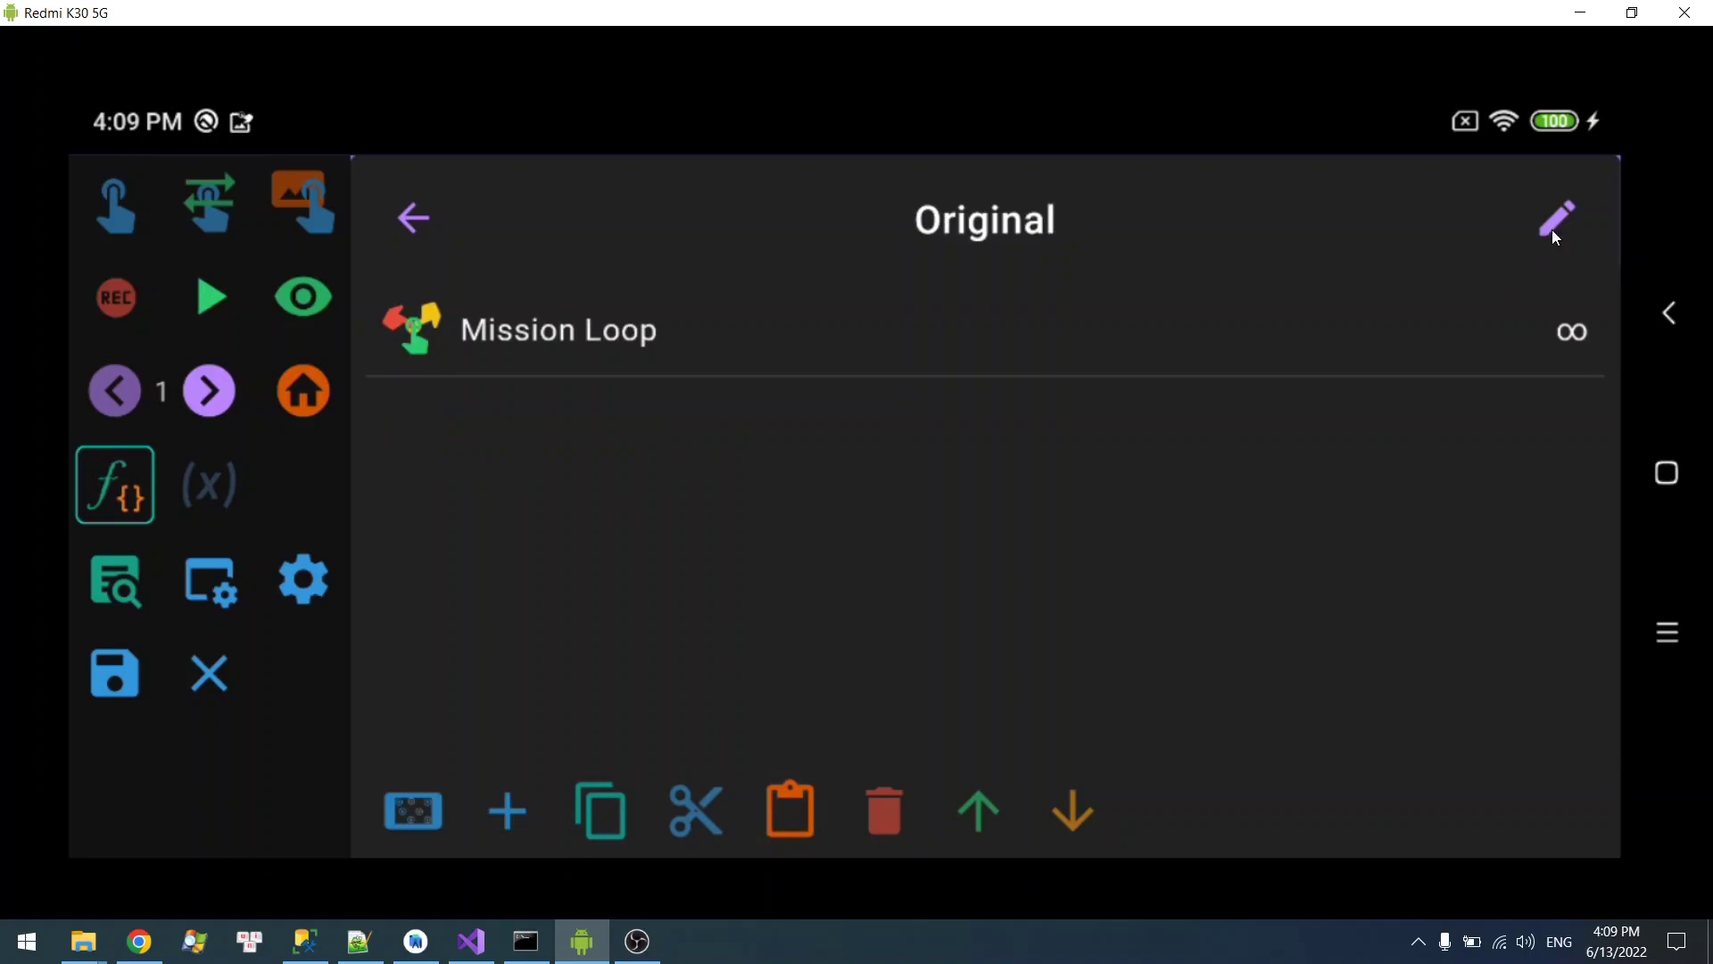
left_click(1551, 229)
left_click(481, 571)
left_click(664, 564)
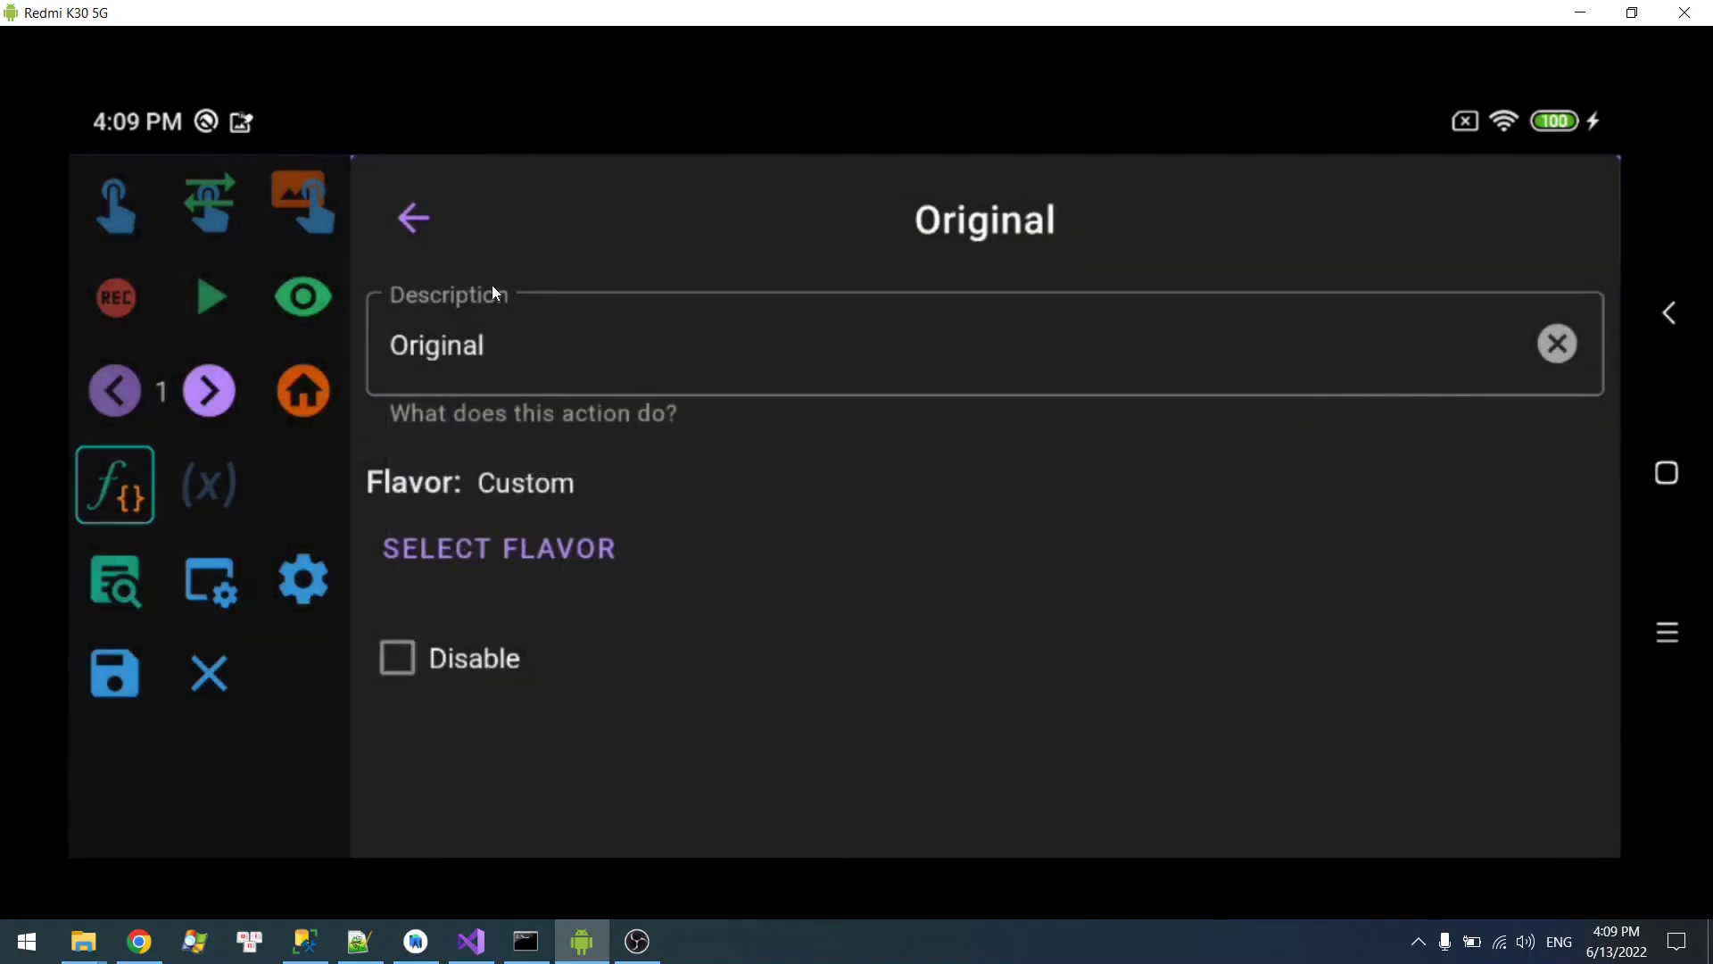
left_click(426, 237)
left_click(426, 237)
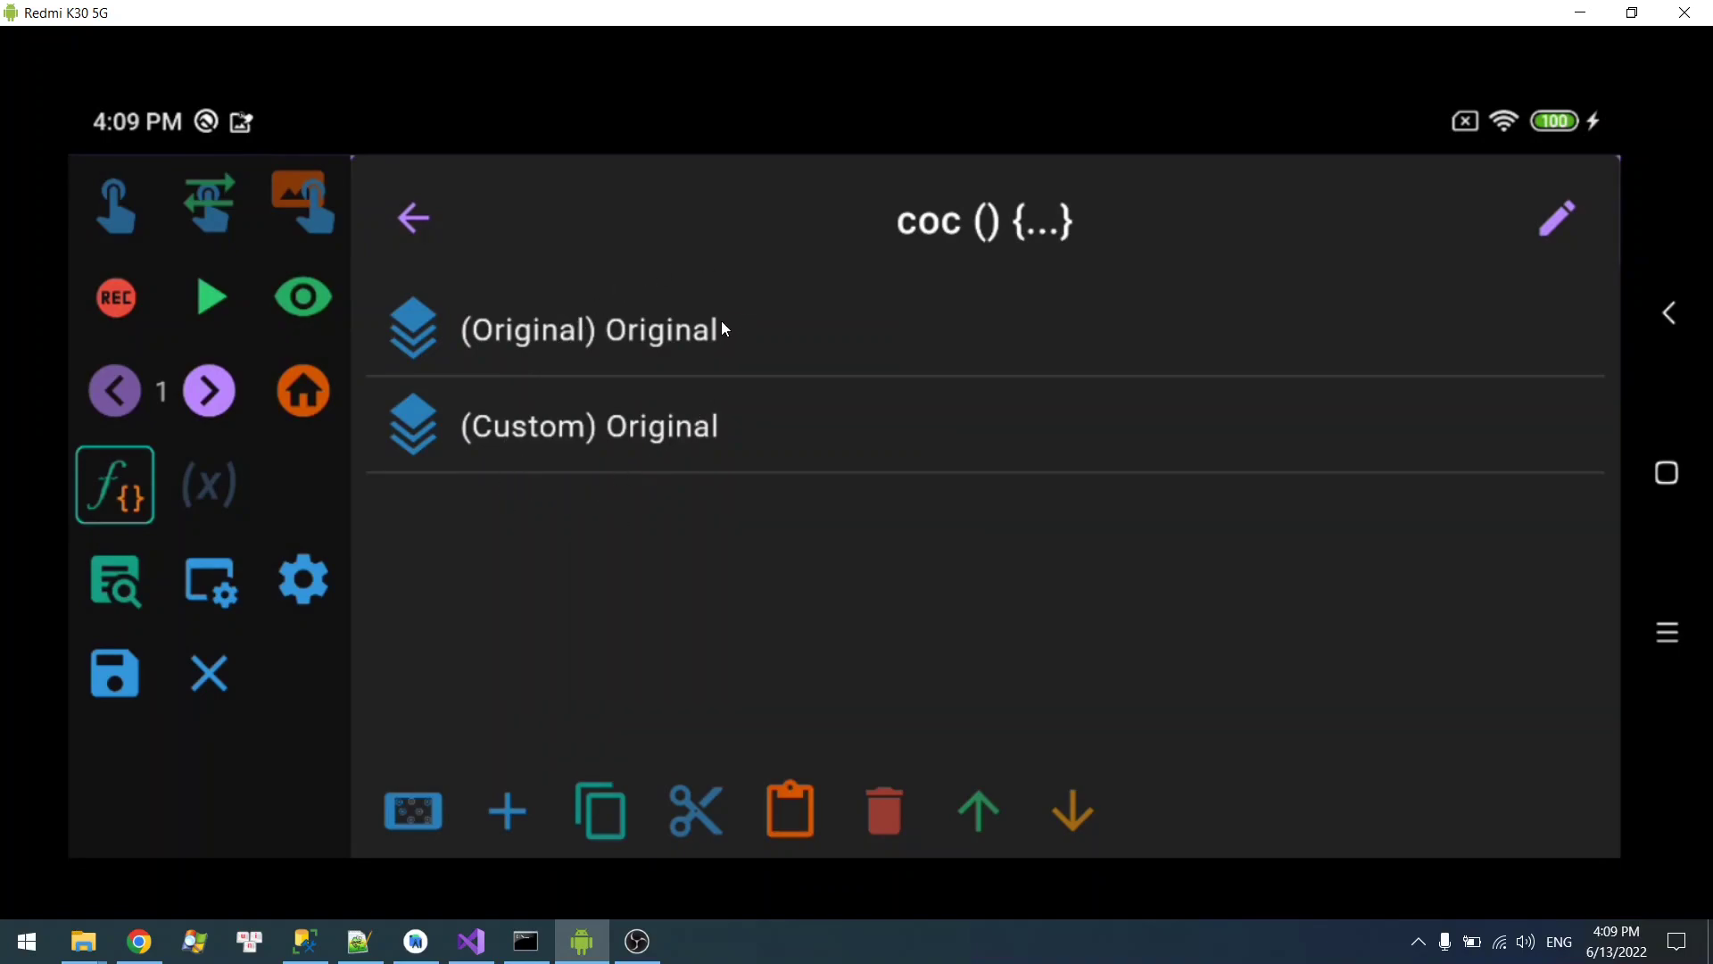
- Change the build variant from Original to Custom in the flavor settings
left_click(308, 584)
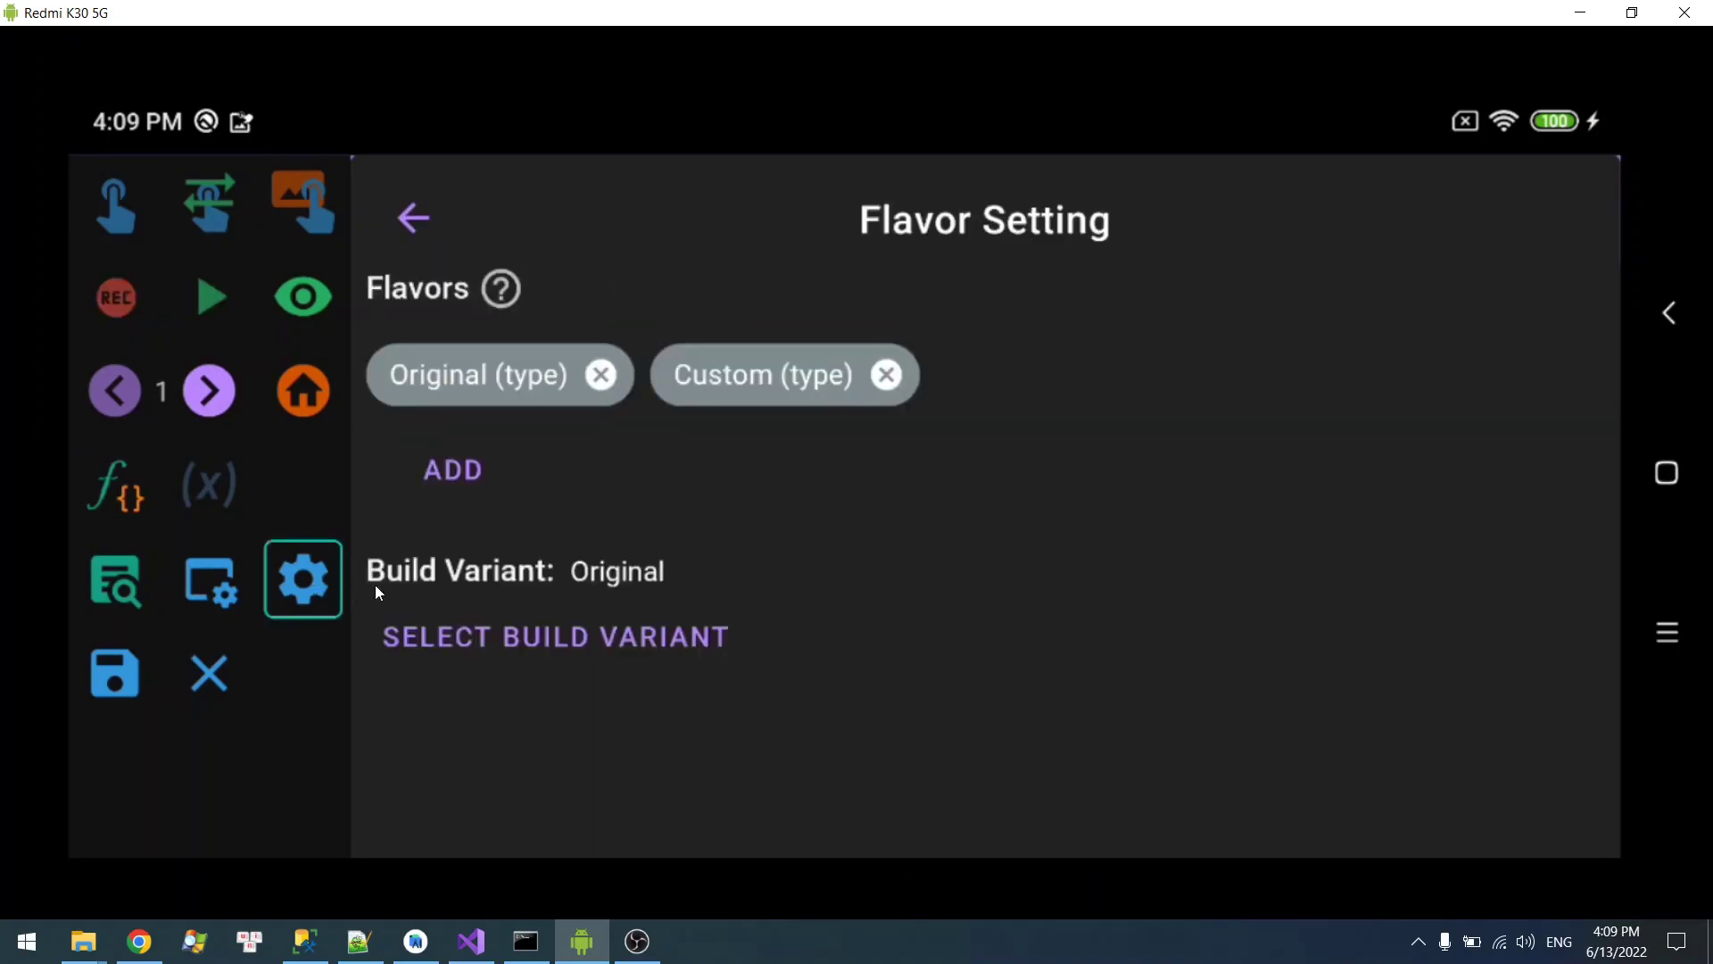
left_click(622, 635)
left_click(709, 489)
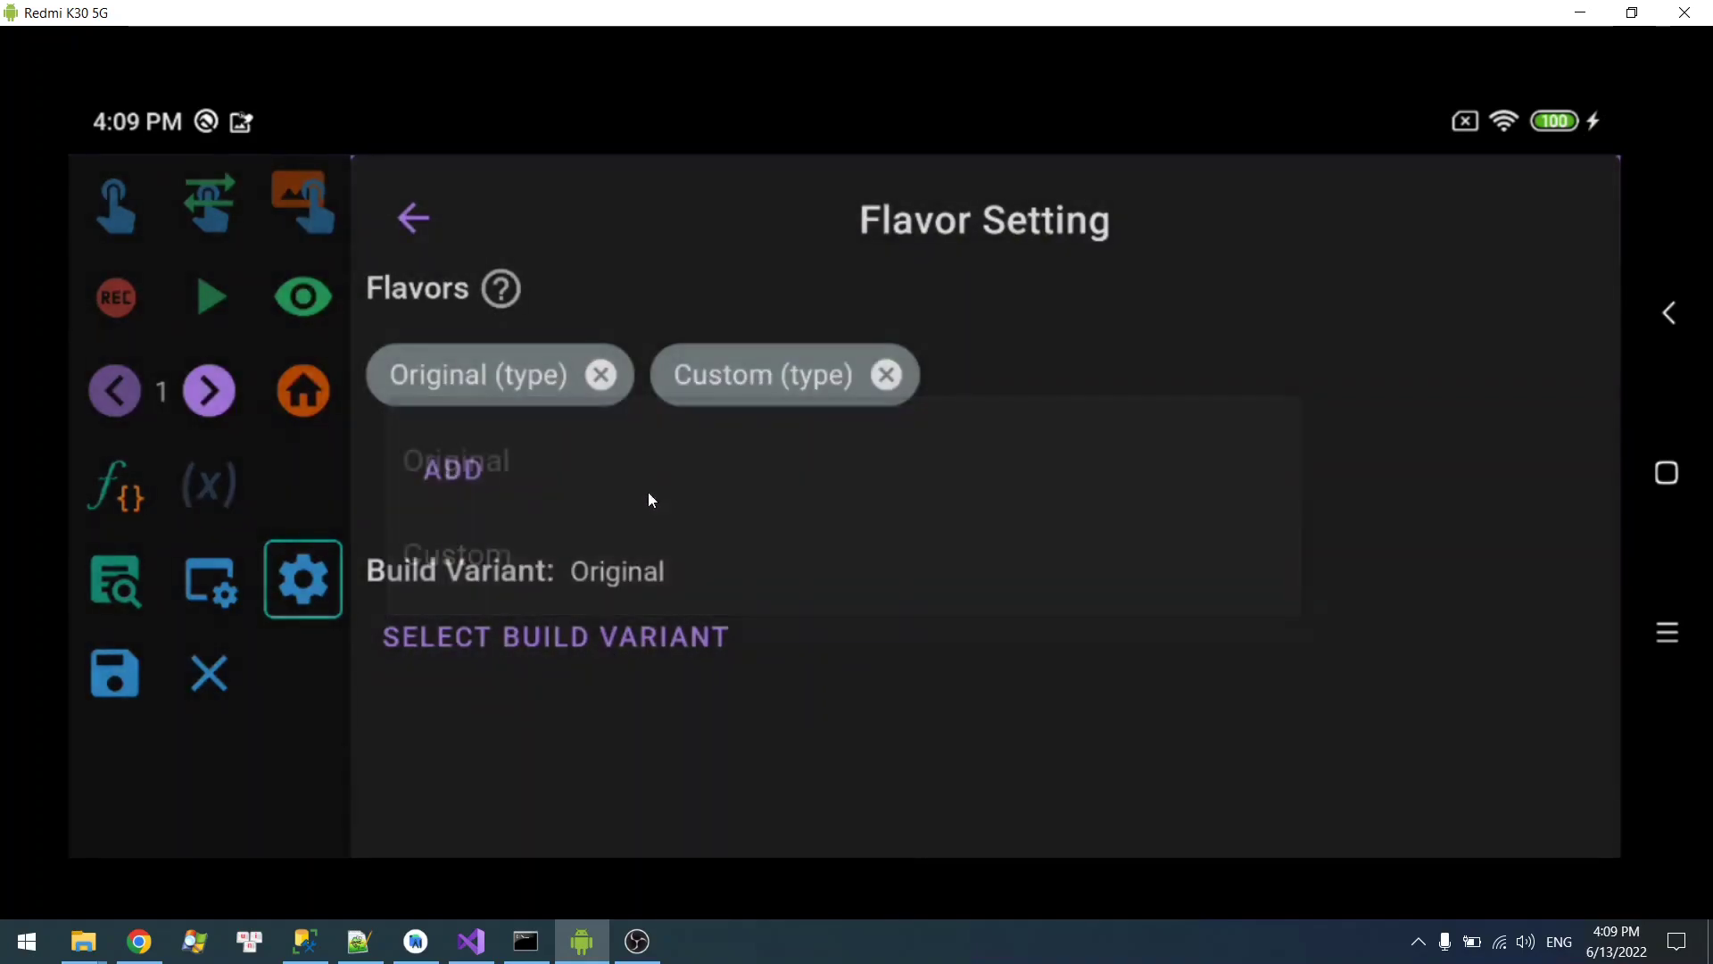
left_click(130, 491)
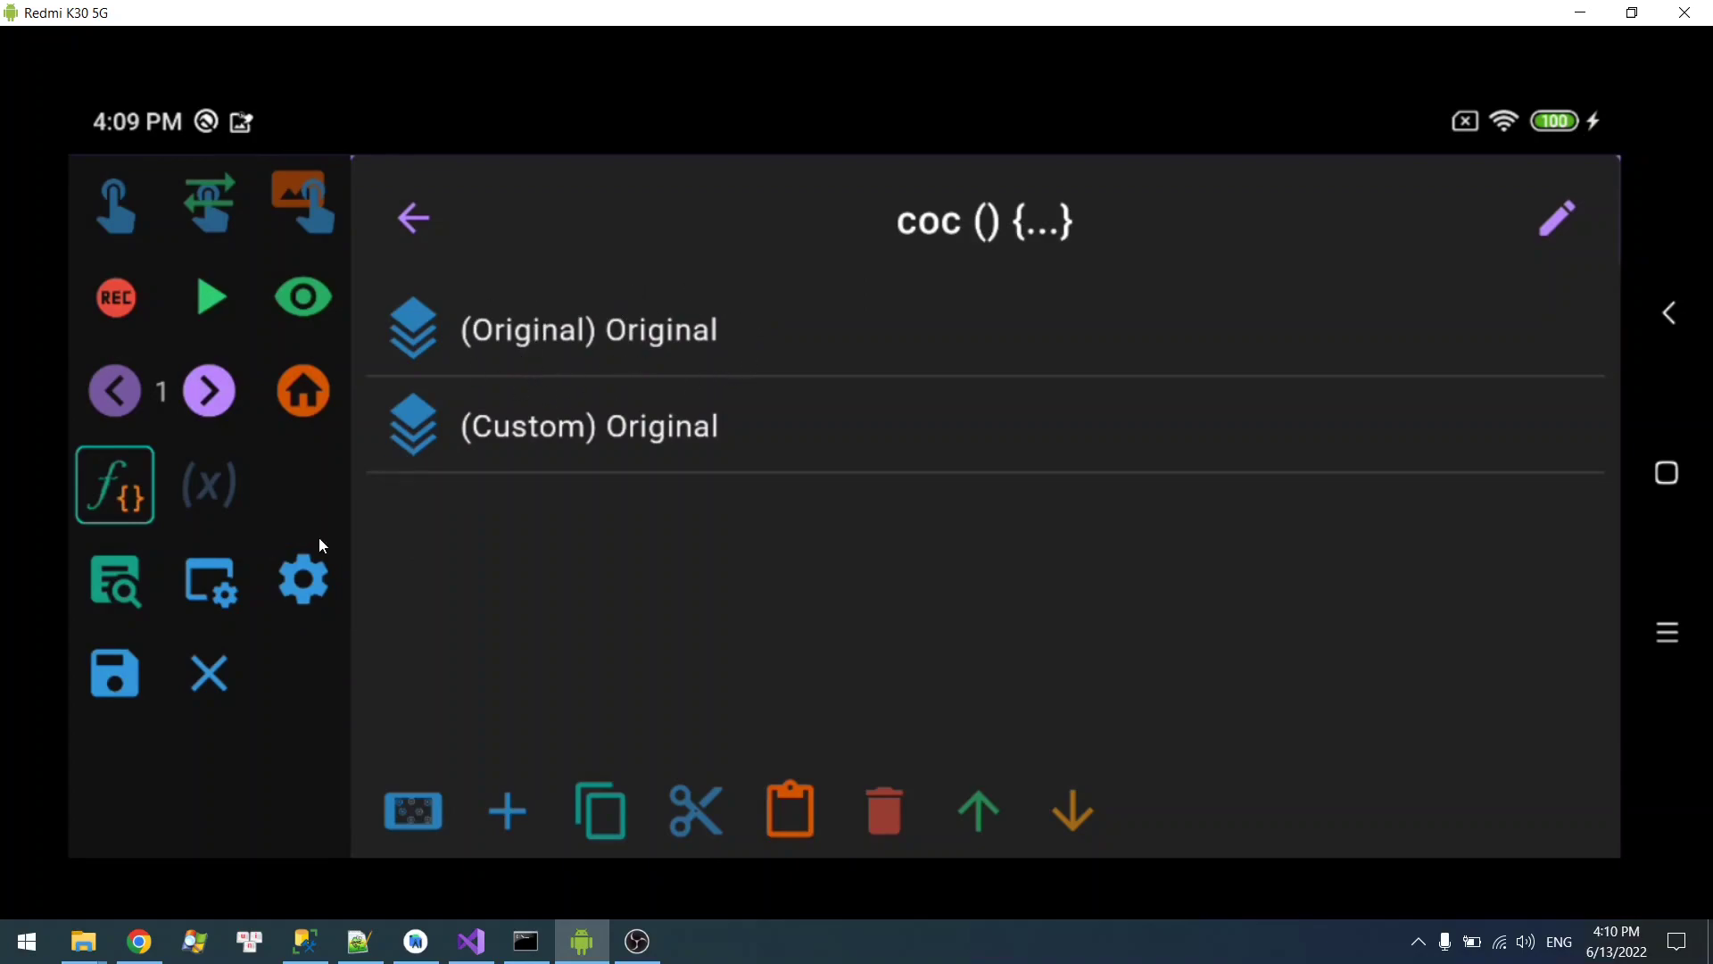
left_click(559, 633)
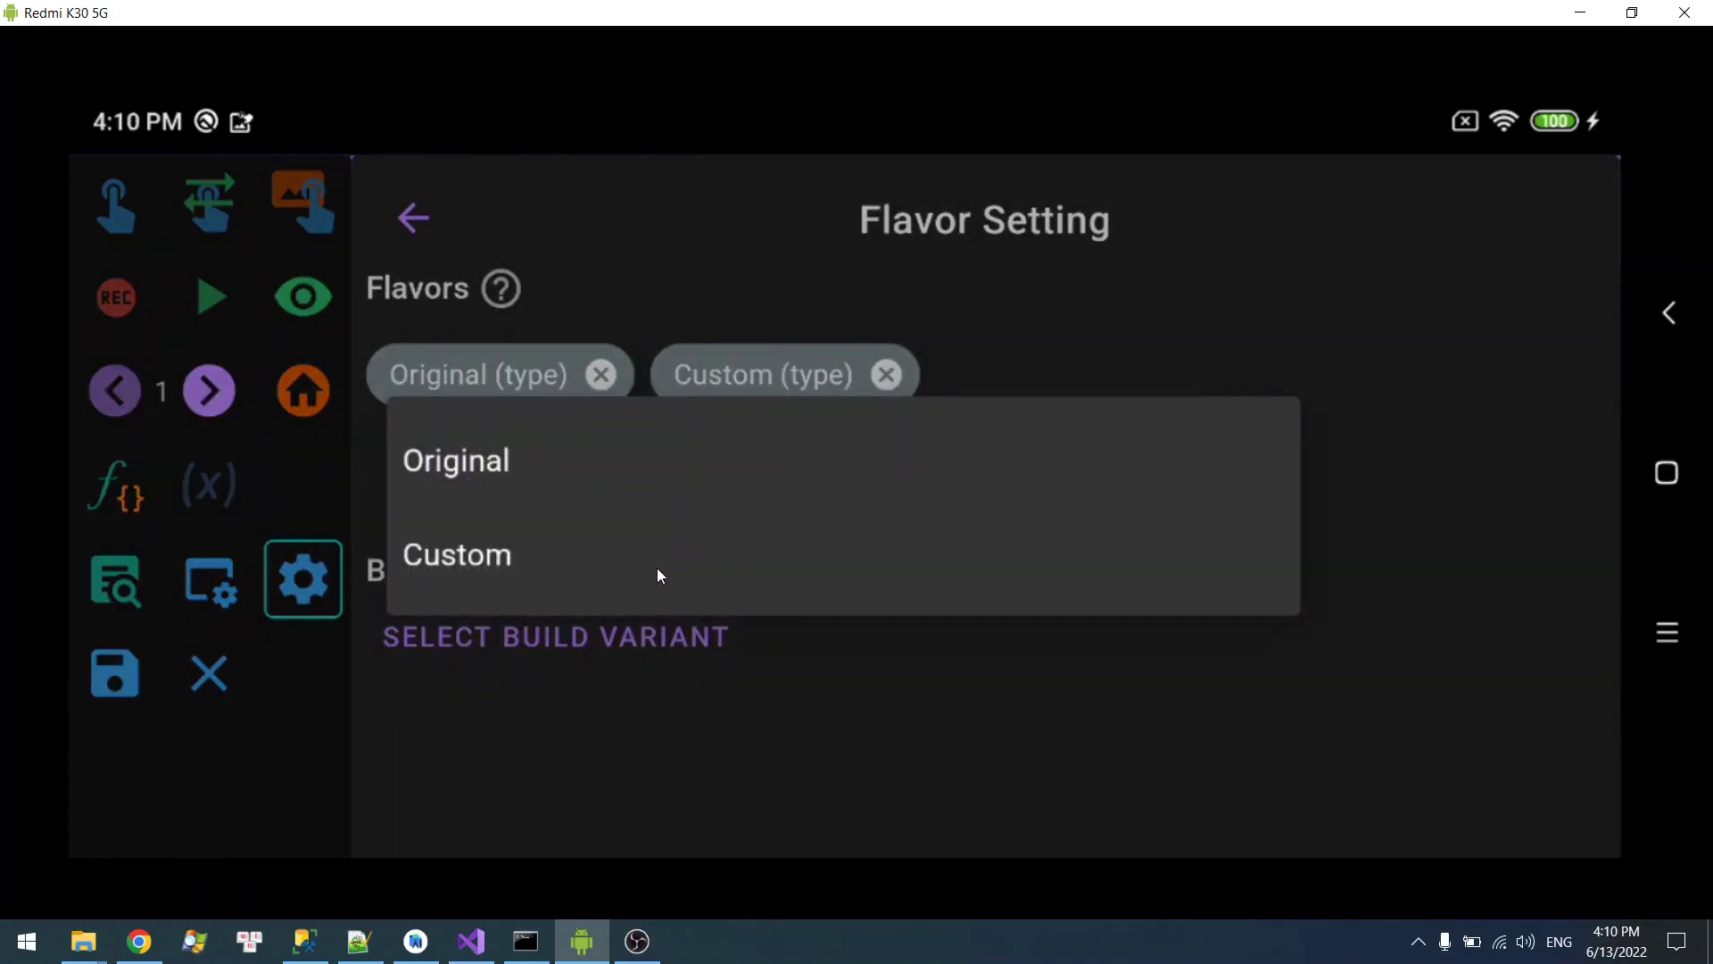
left_click(657, 572)
left_click(153, 487)
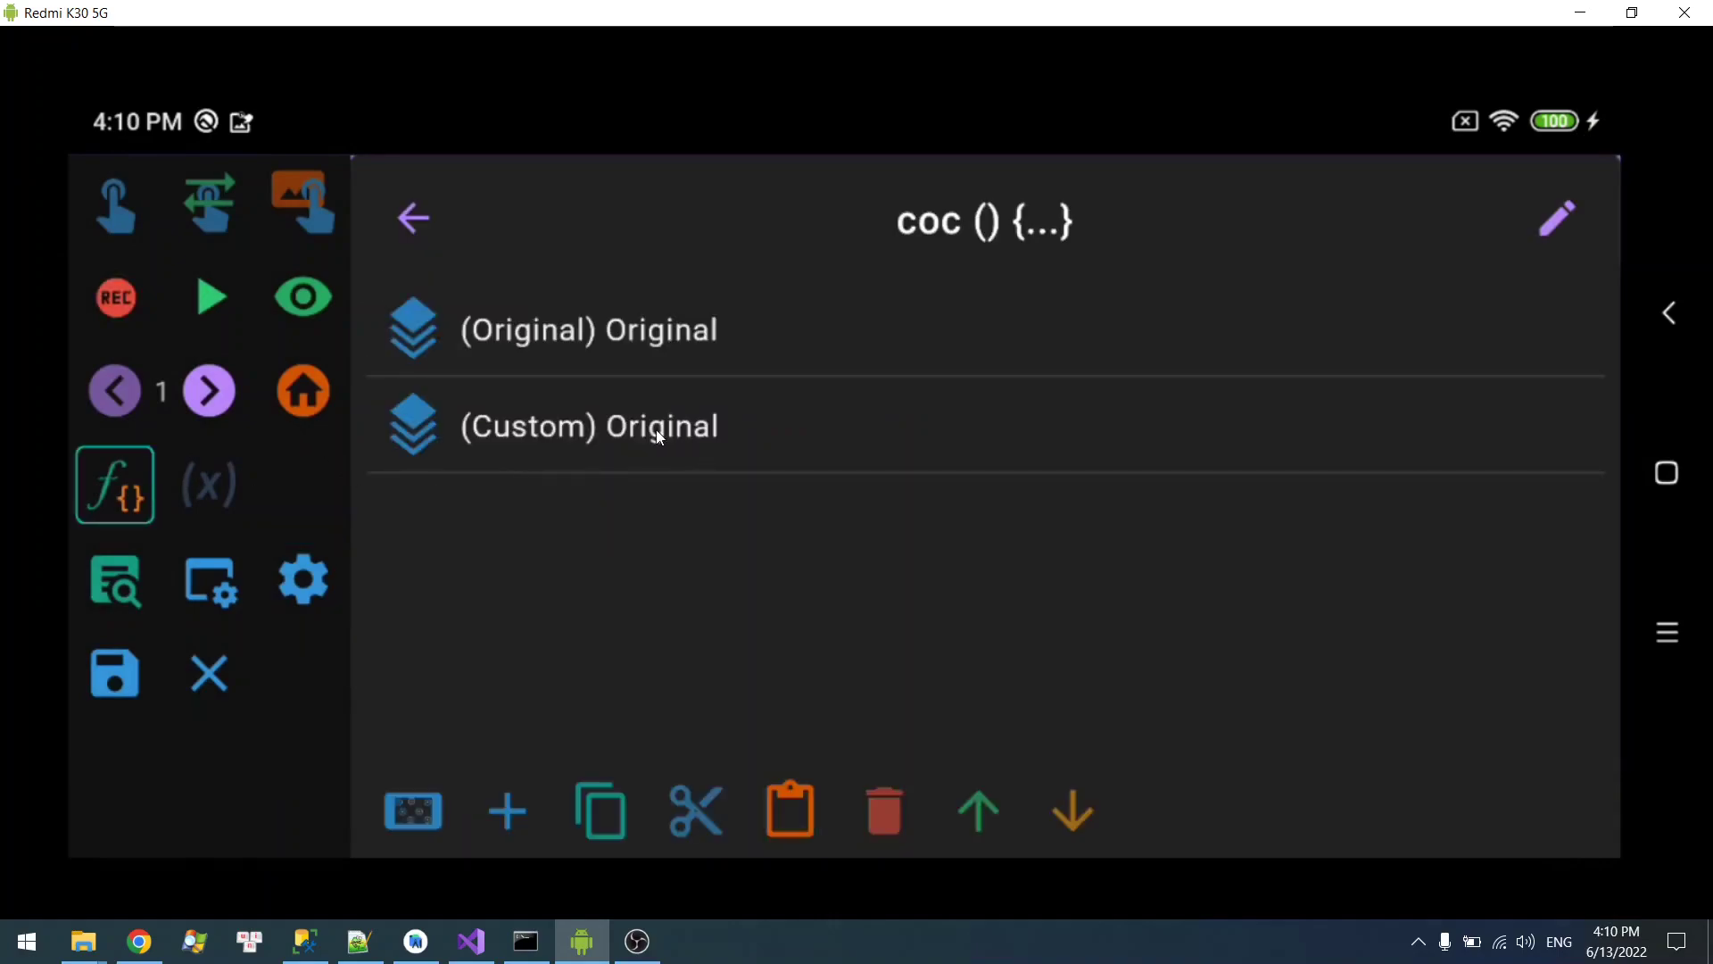
- Set the second flavor group's description to Custom
left_click(680, 437)
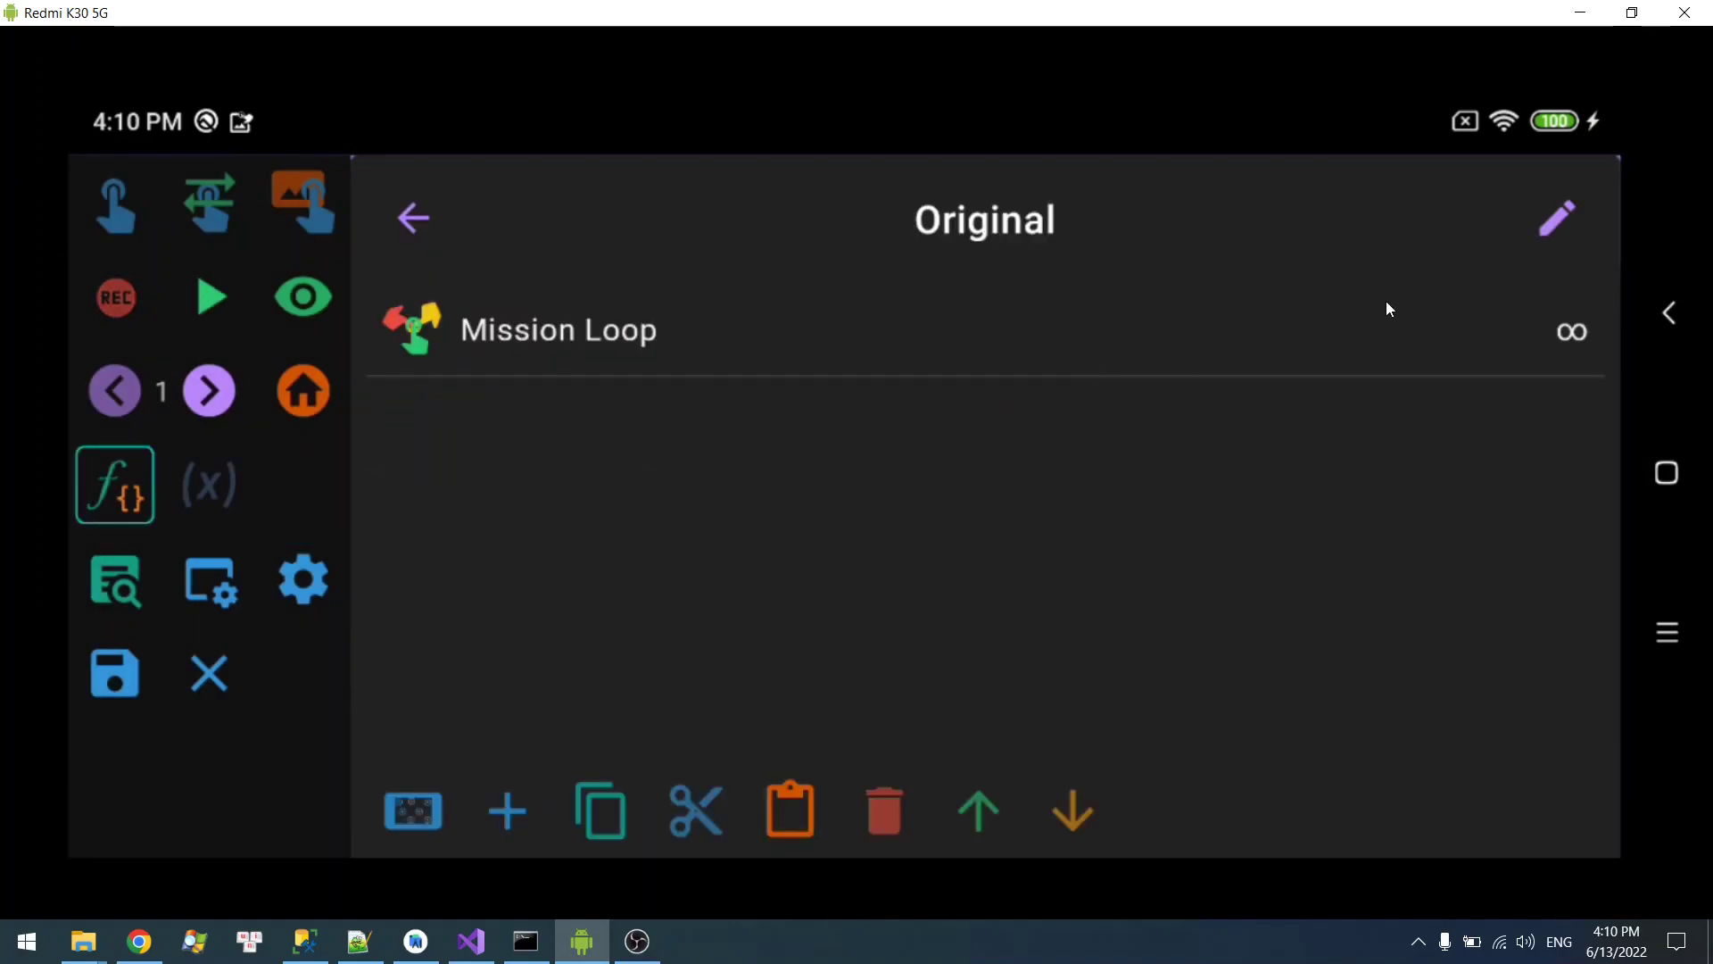
left_click(1385, 301)
left_click(951, 333)
type("Custom")
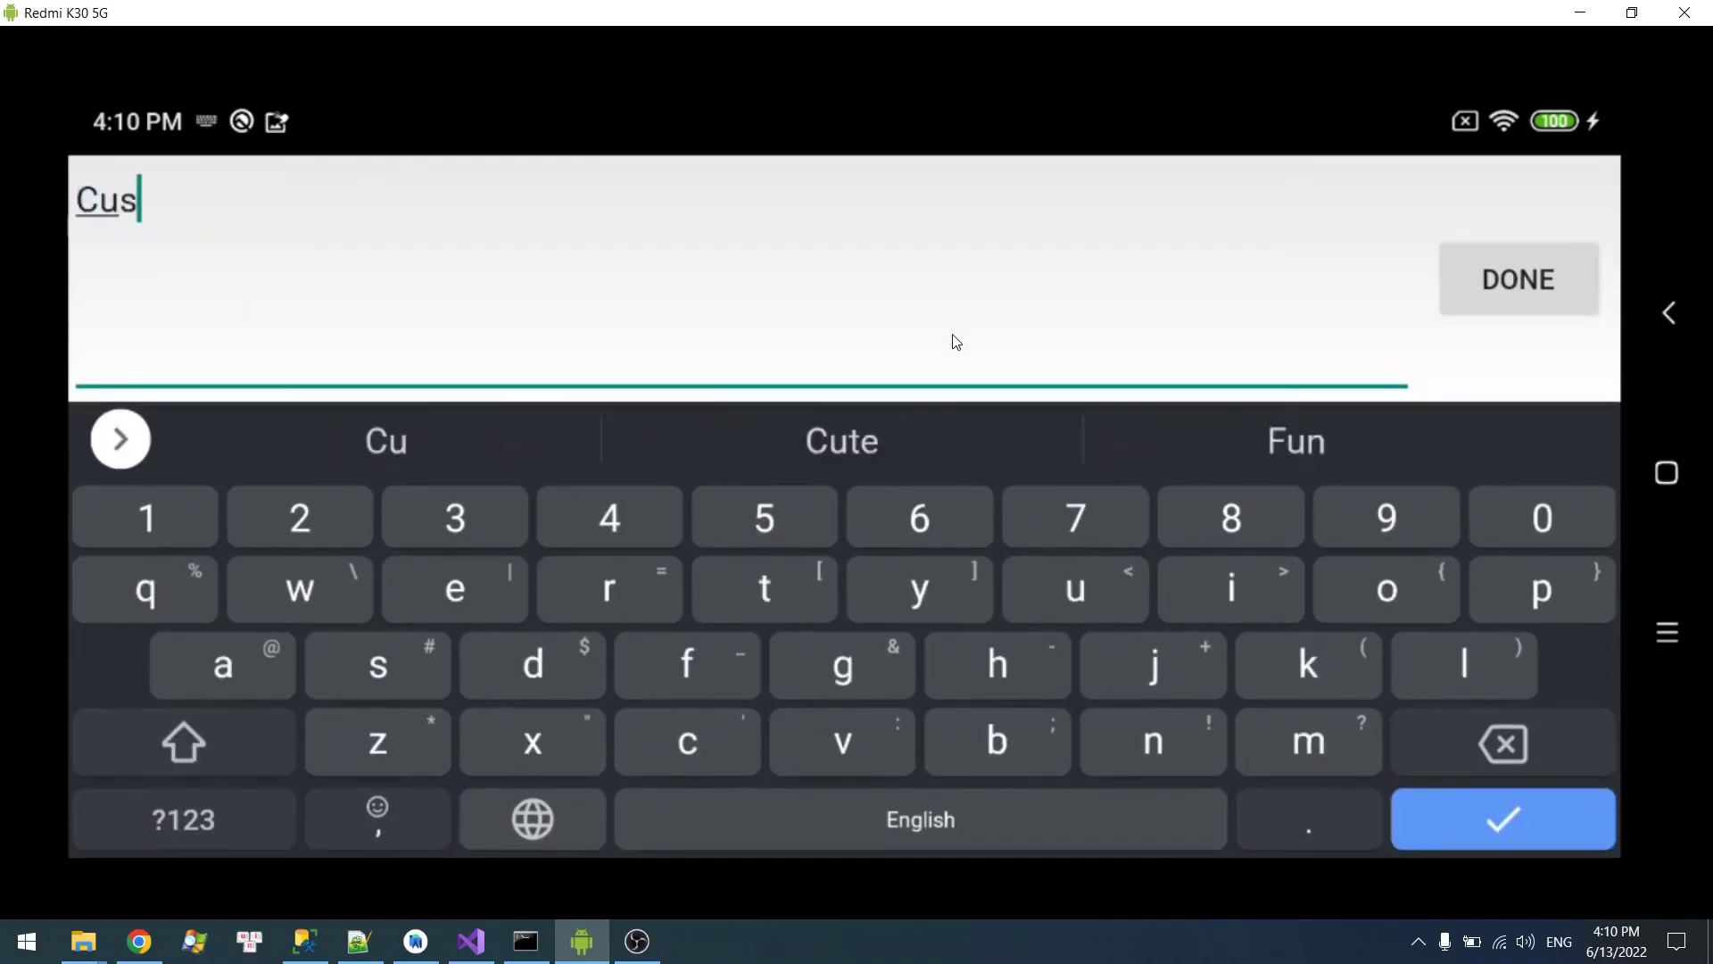
left_click(1477, 305)
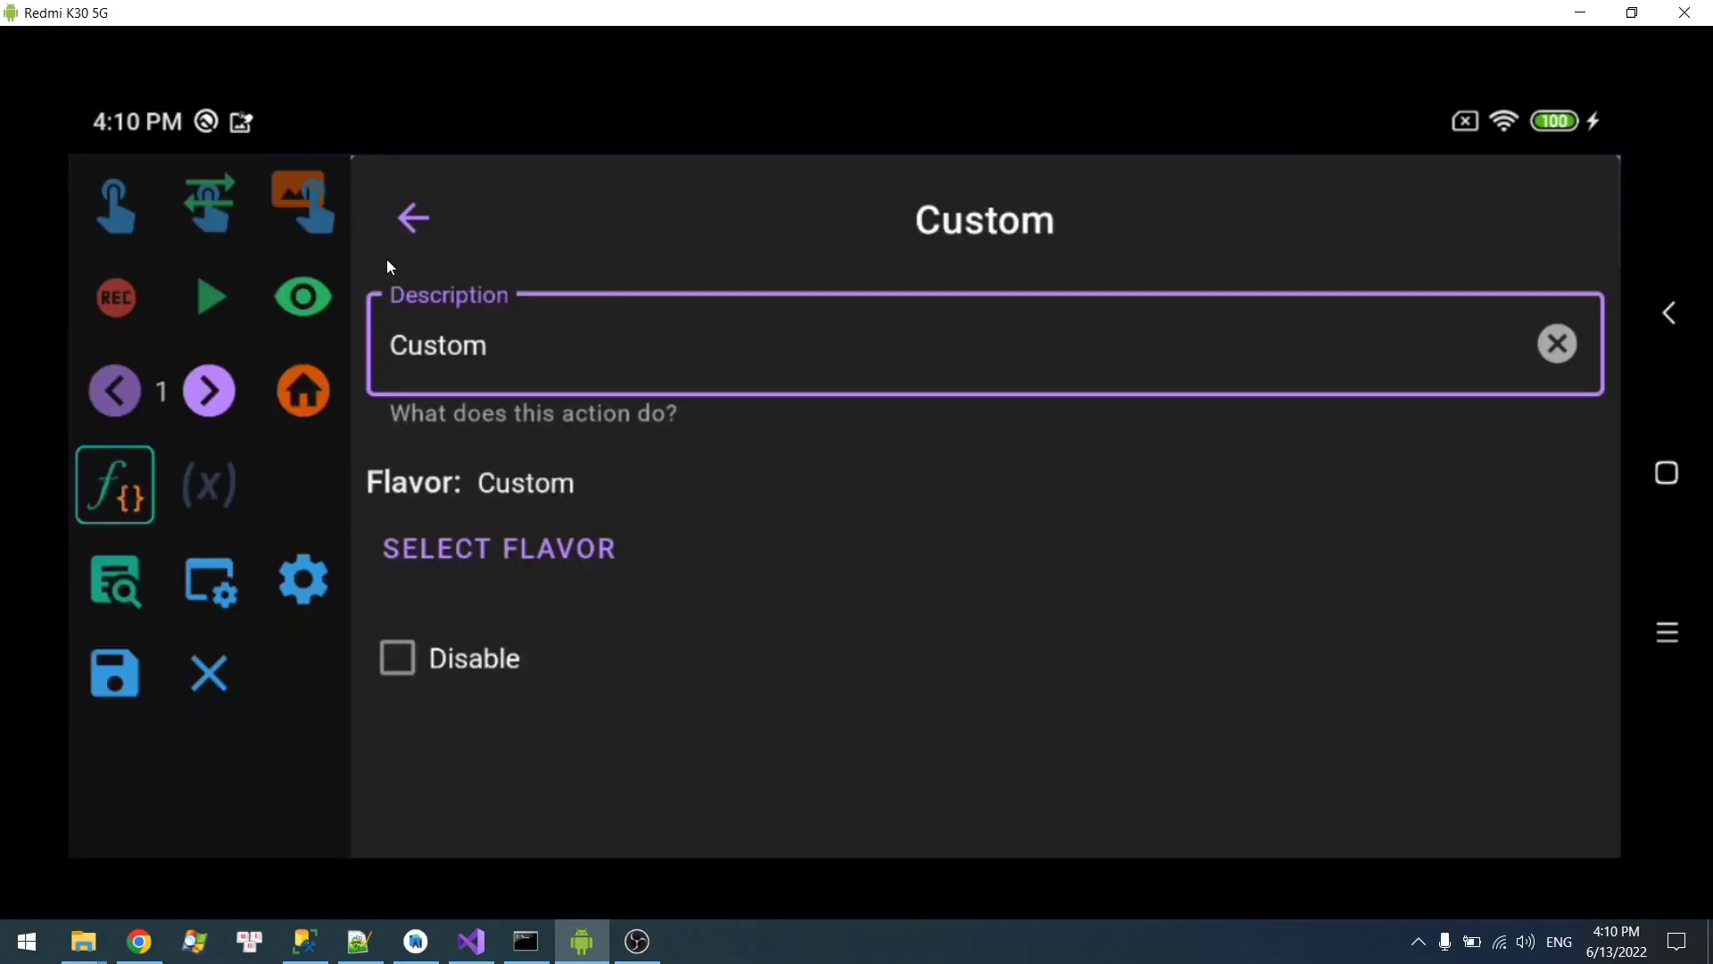
left_click(387, 259)
left_click(387, 254)
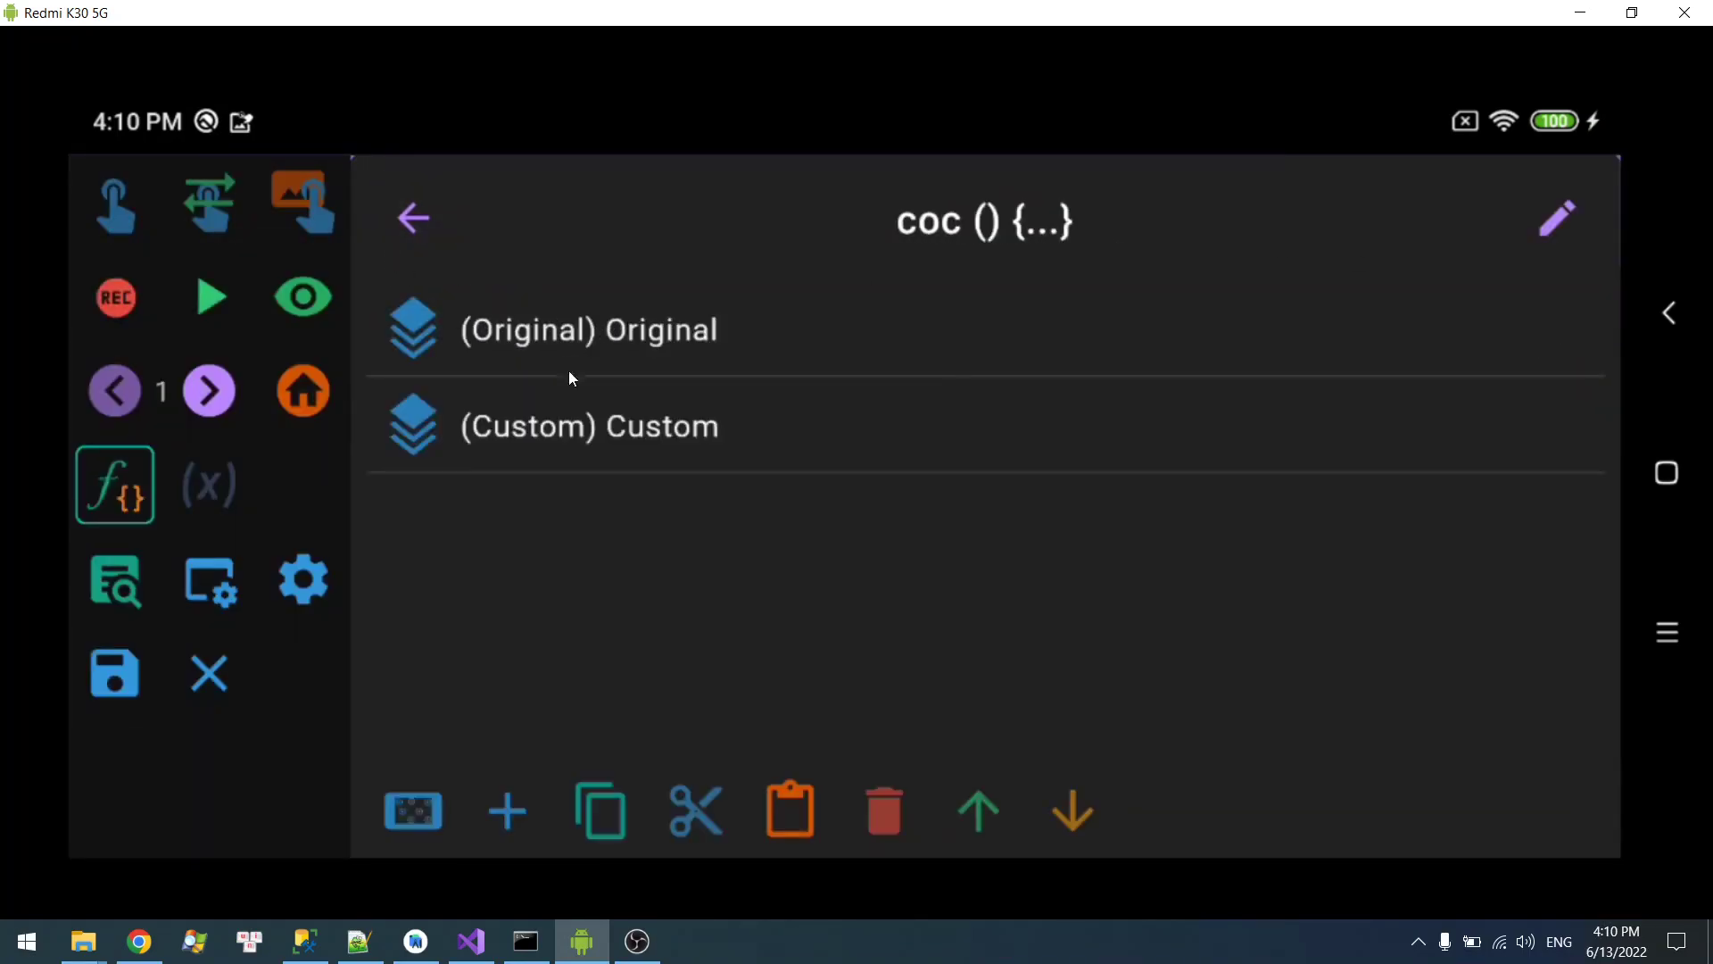
- Open the Custom group's Mission Loop and scroll through its steps
left_click(597, 432)
left_click(623, 367)
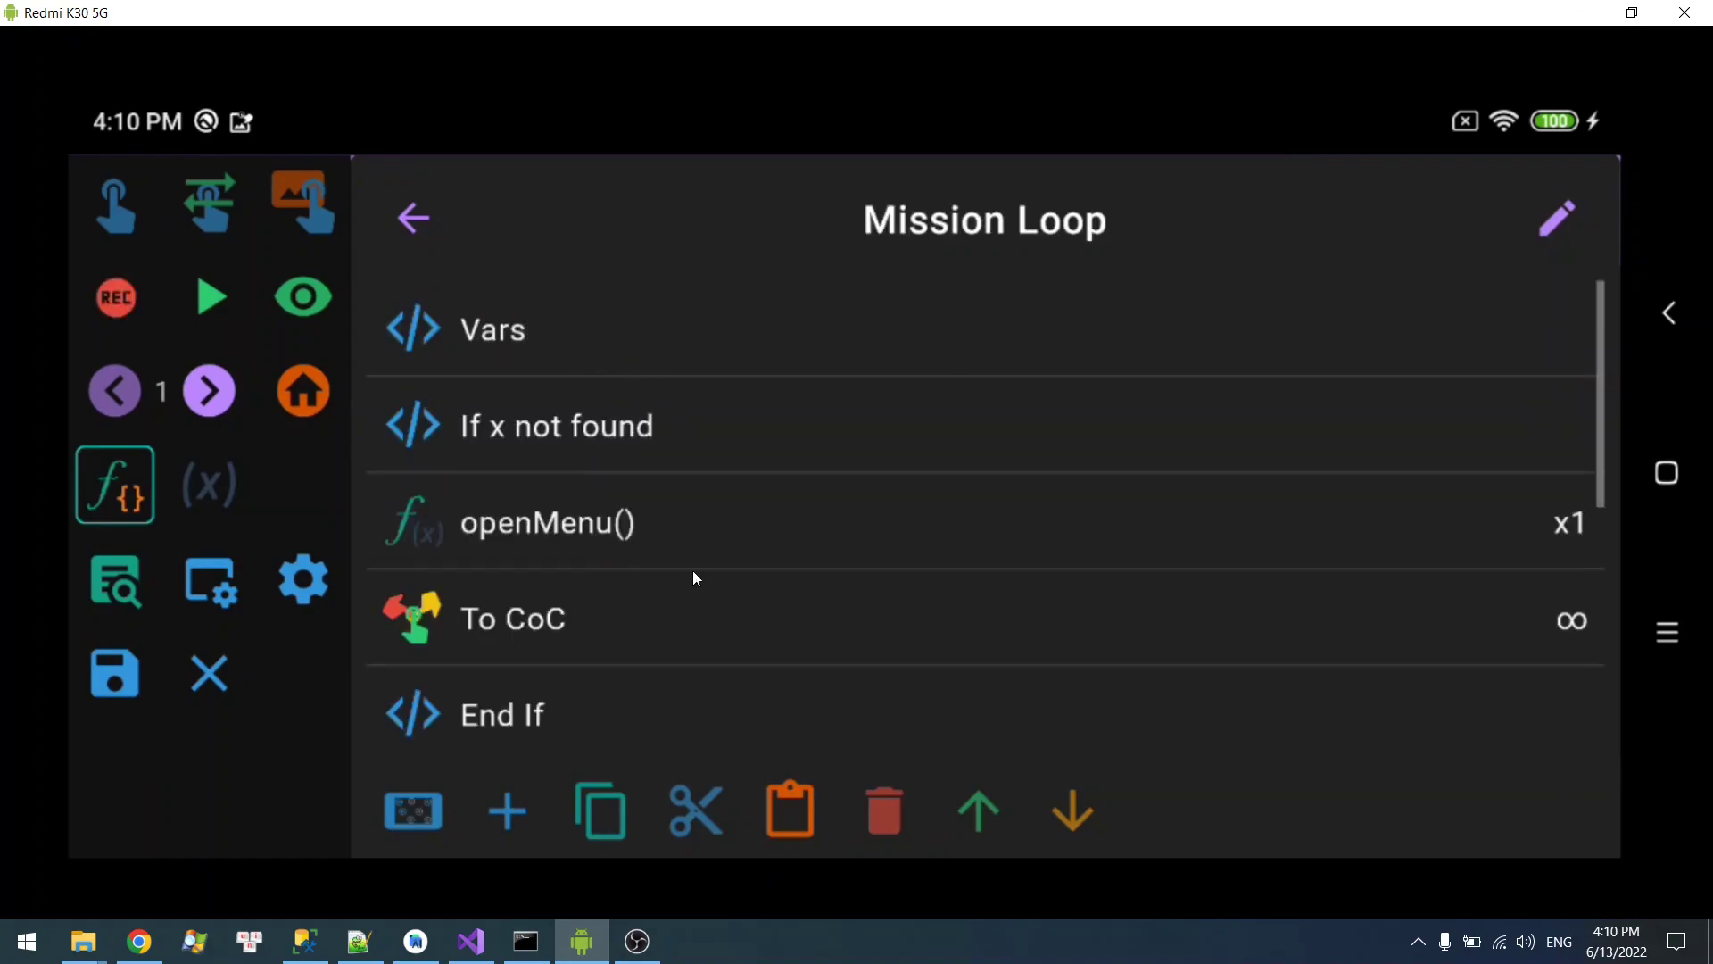
scroll(821, 414, "down", 5)
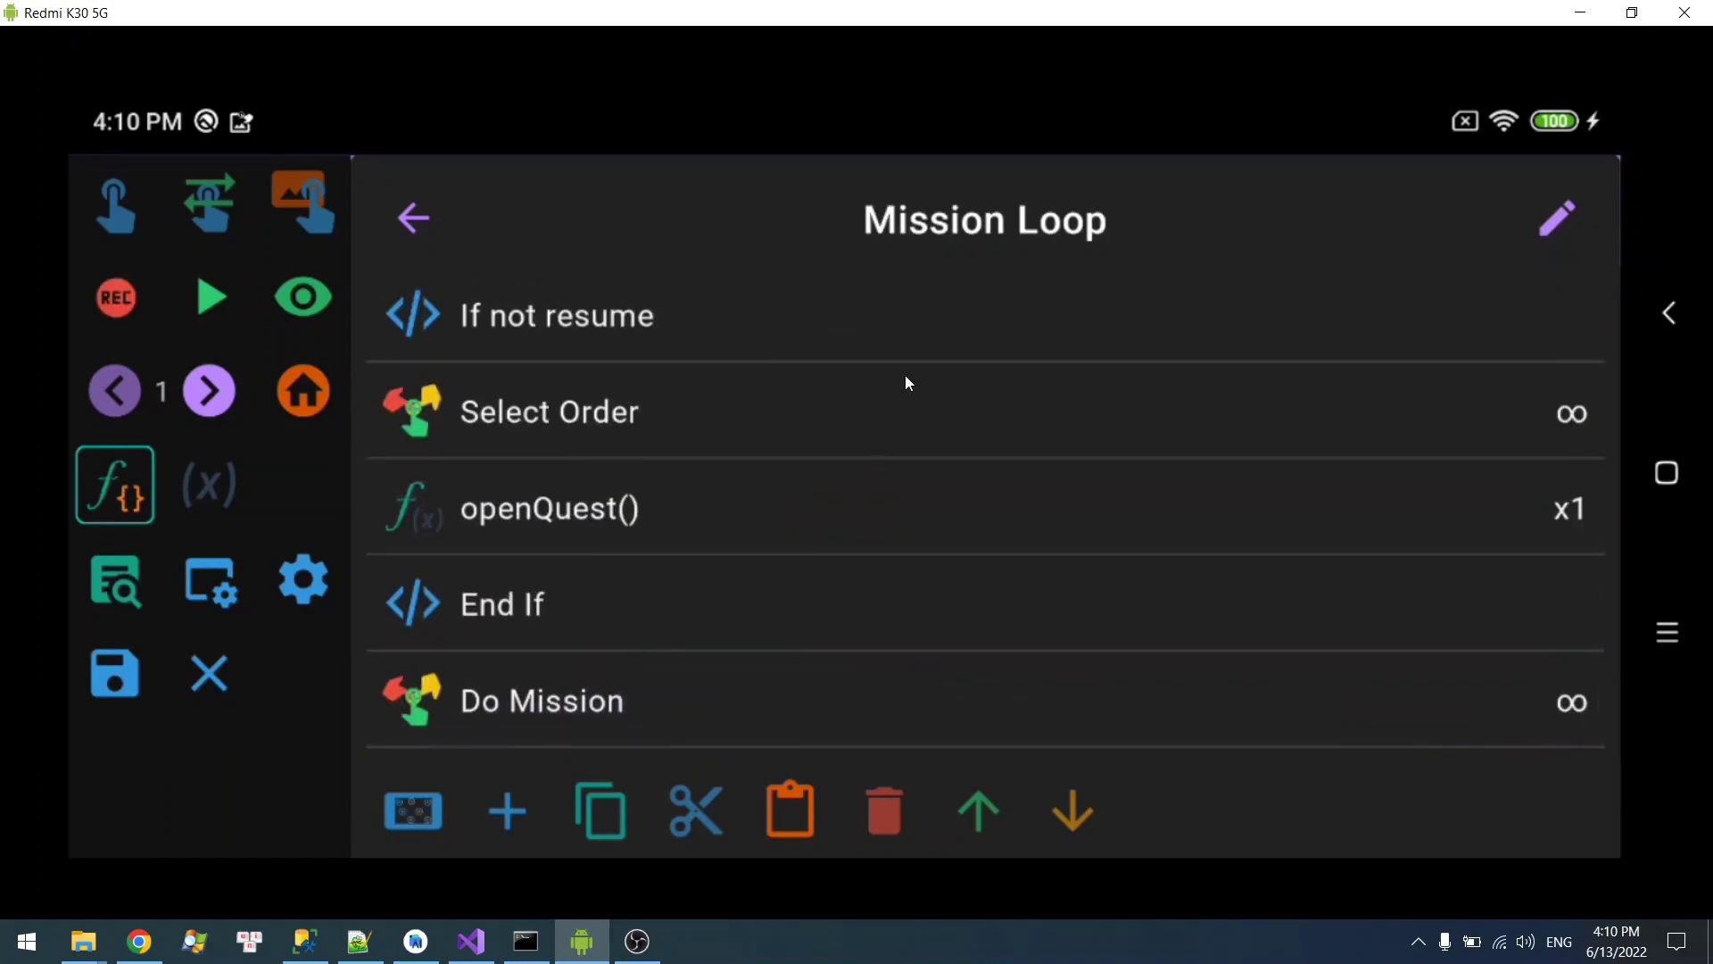
scroll(905, 375, "up", 5)
left_click(446, 227)
left_click(438, 223)
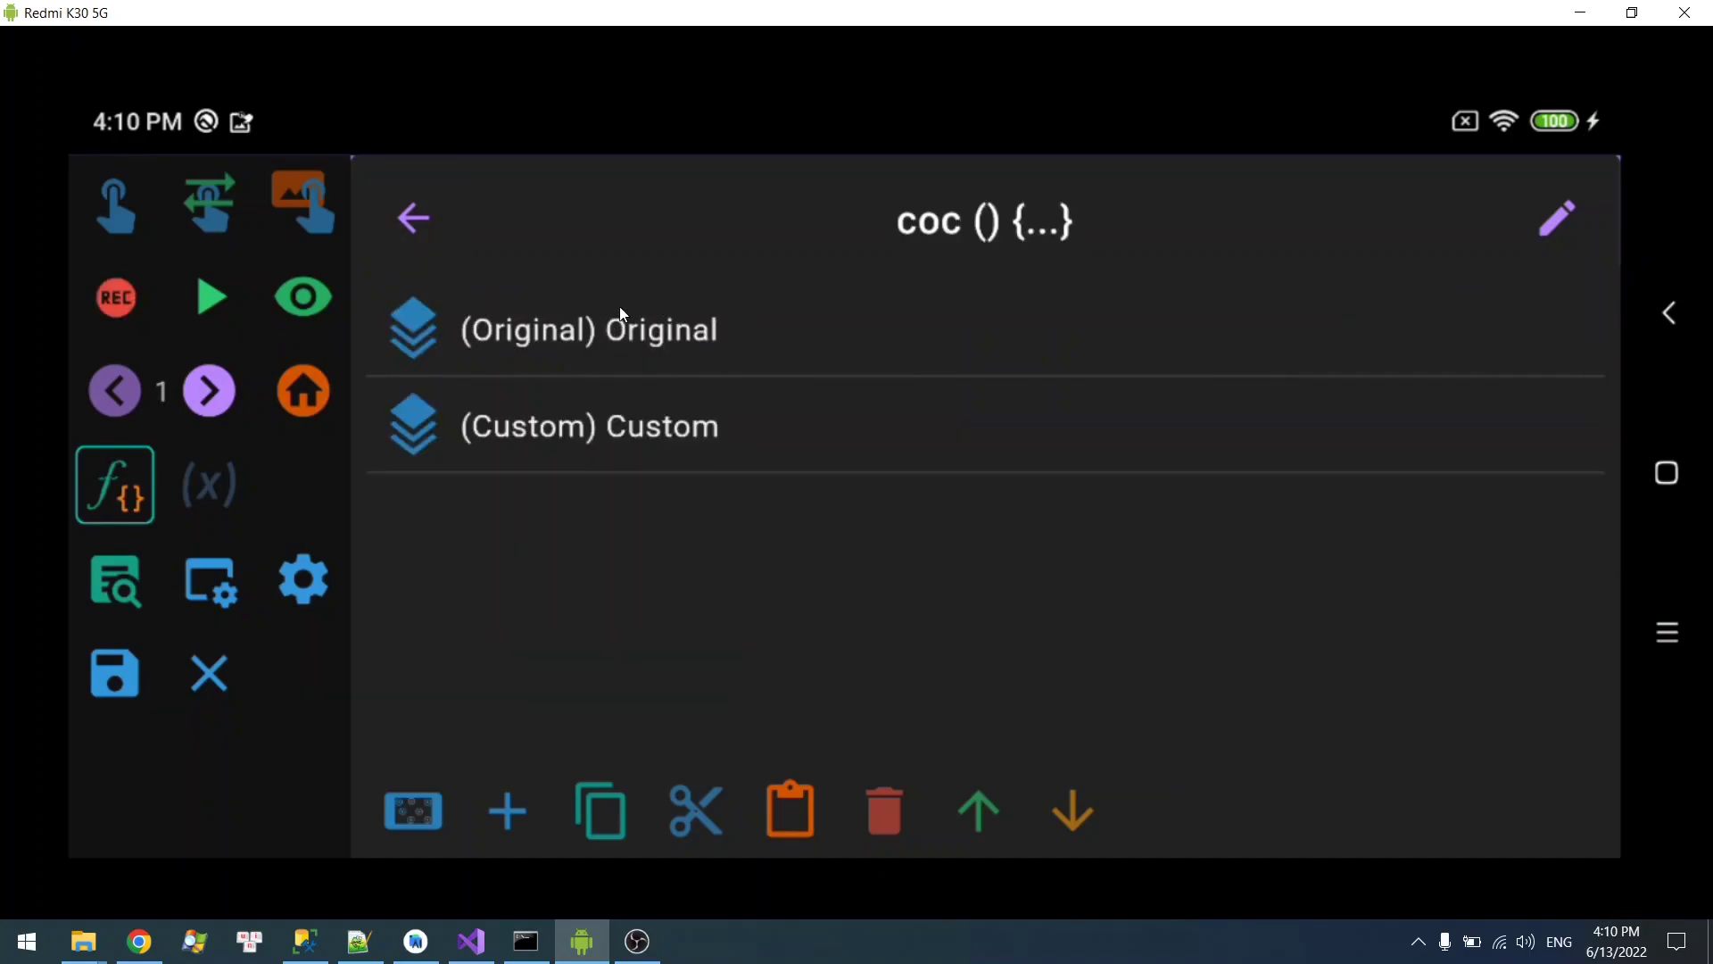
- Review the Mission Loop steps in the Custom group again, then return to coc
left_click(637, 431)
left_click(669, 361)
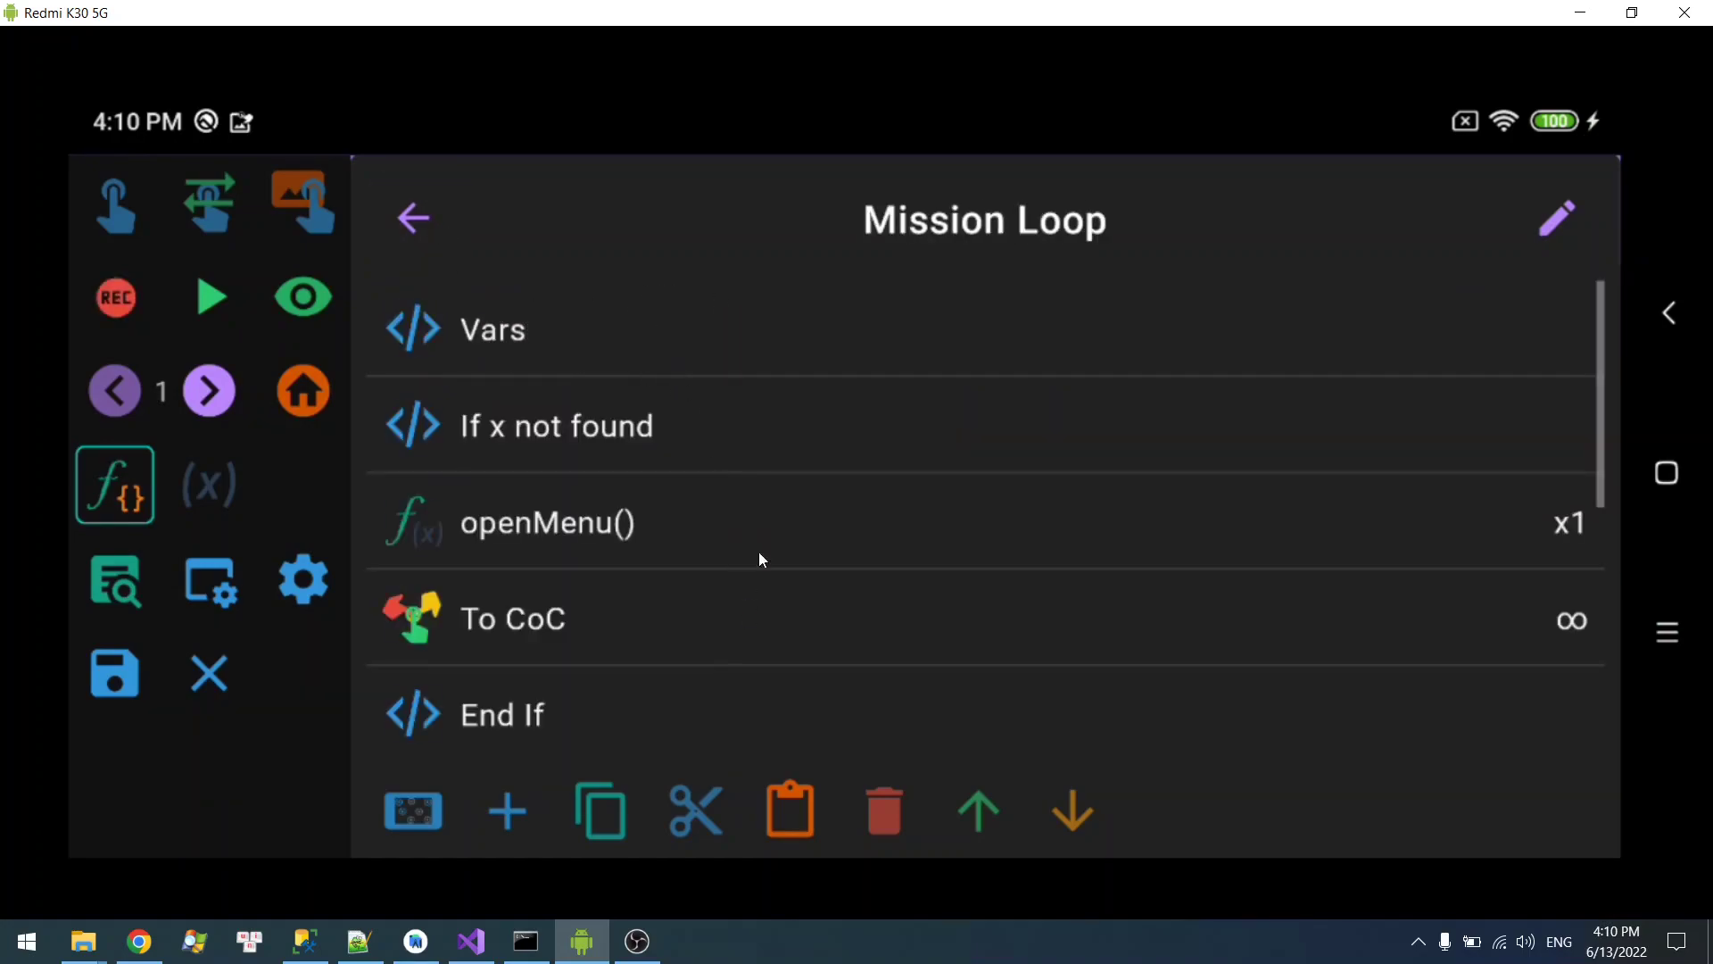
left_click_drag(758, 552, 828, 422)
left_click_drag(666, 614, 720, 389)
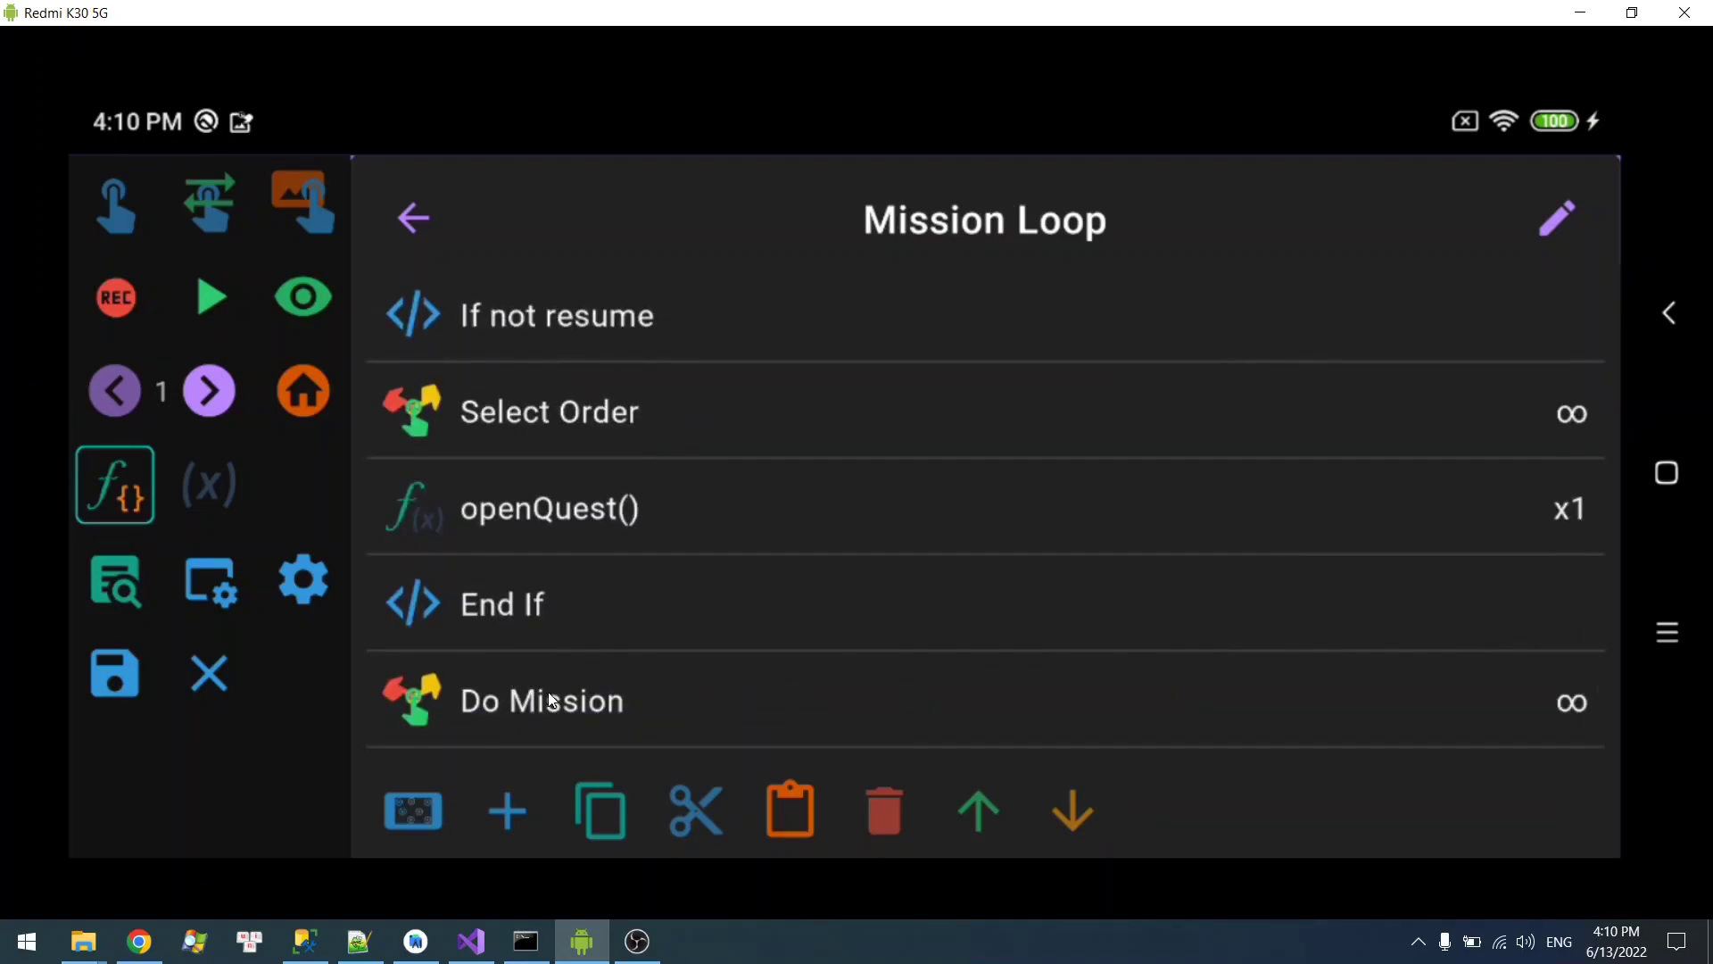
scroll(554, 357, "up", 5)
left_click(448, 244)
left_click(421, 234)
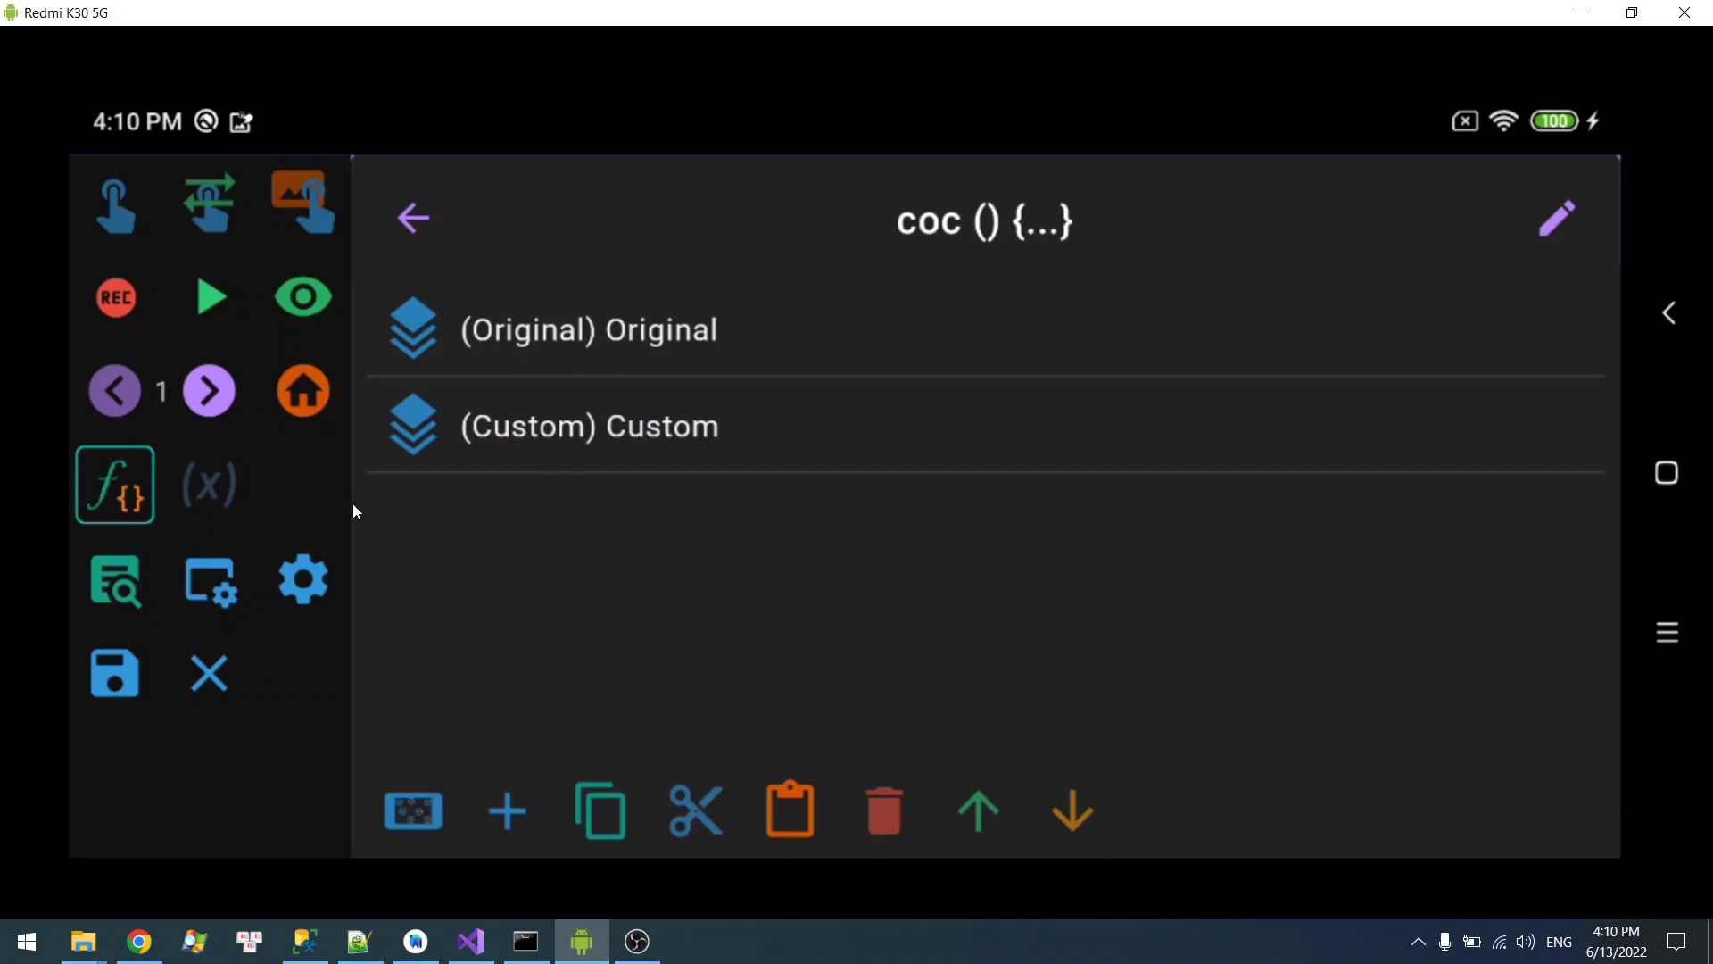
- Add a flavor named Debug in the ver dimension
left_click(304, 572)
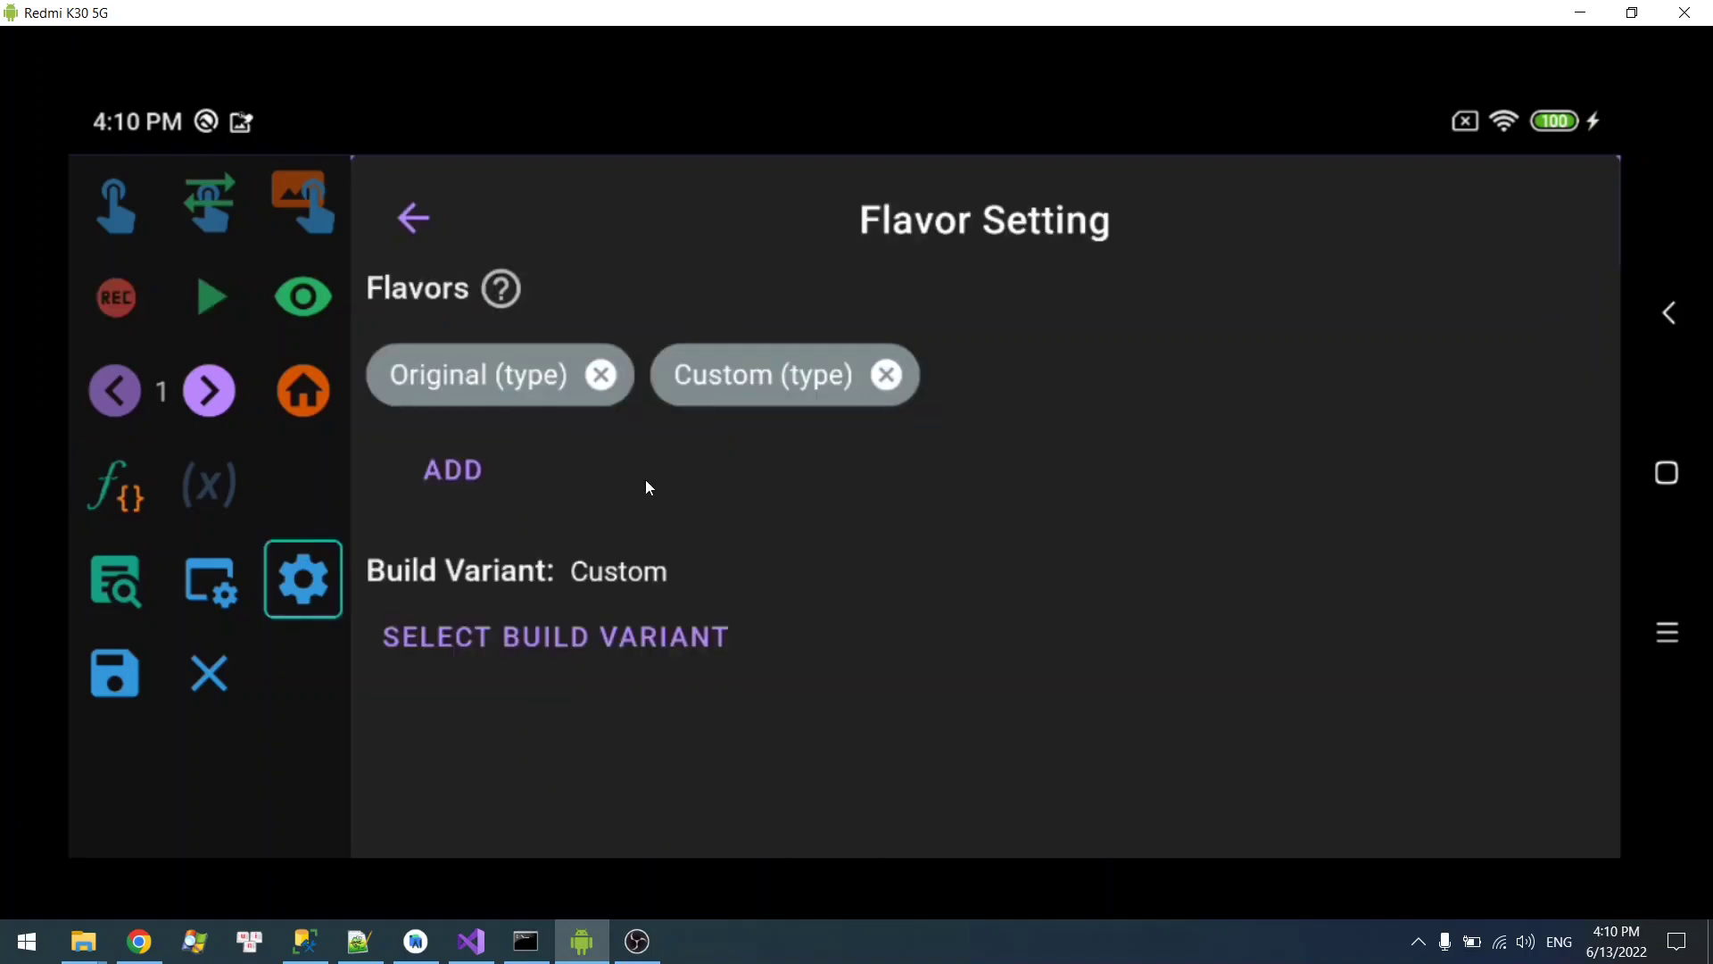
left_click(458, 490)
left_click(608, 373)
type("Debug")
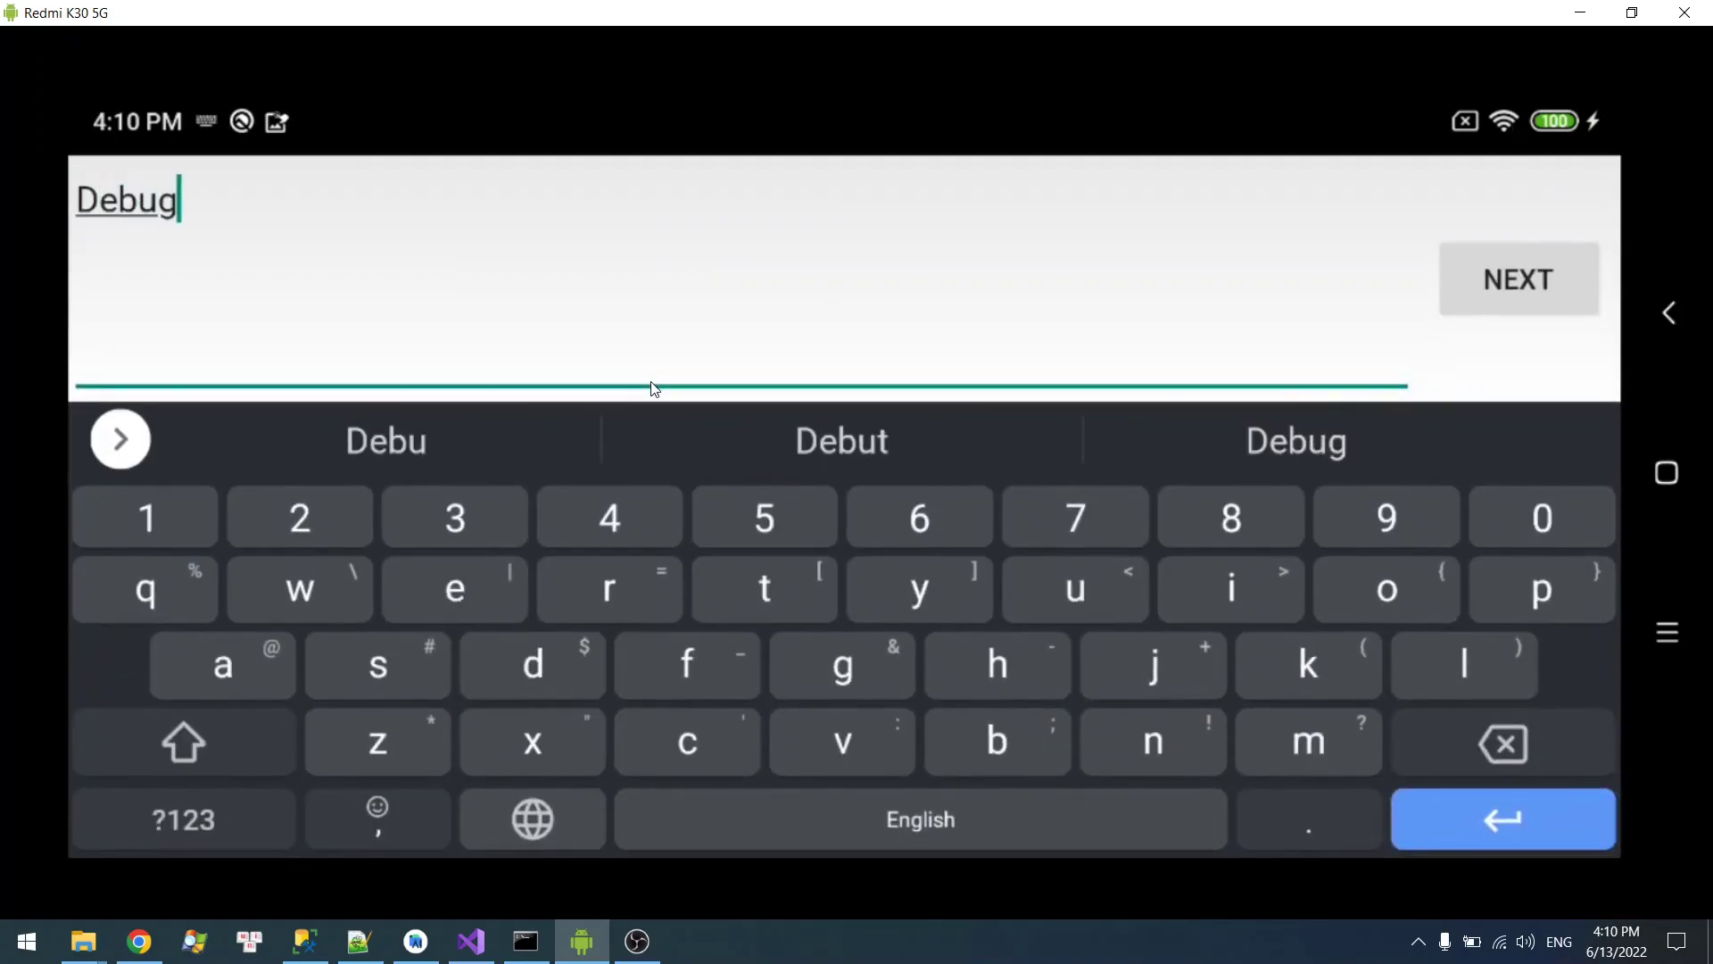
left_click(1504, 284)
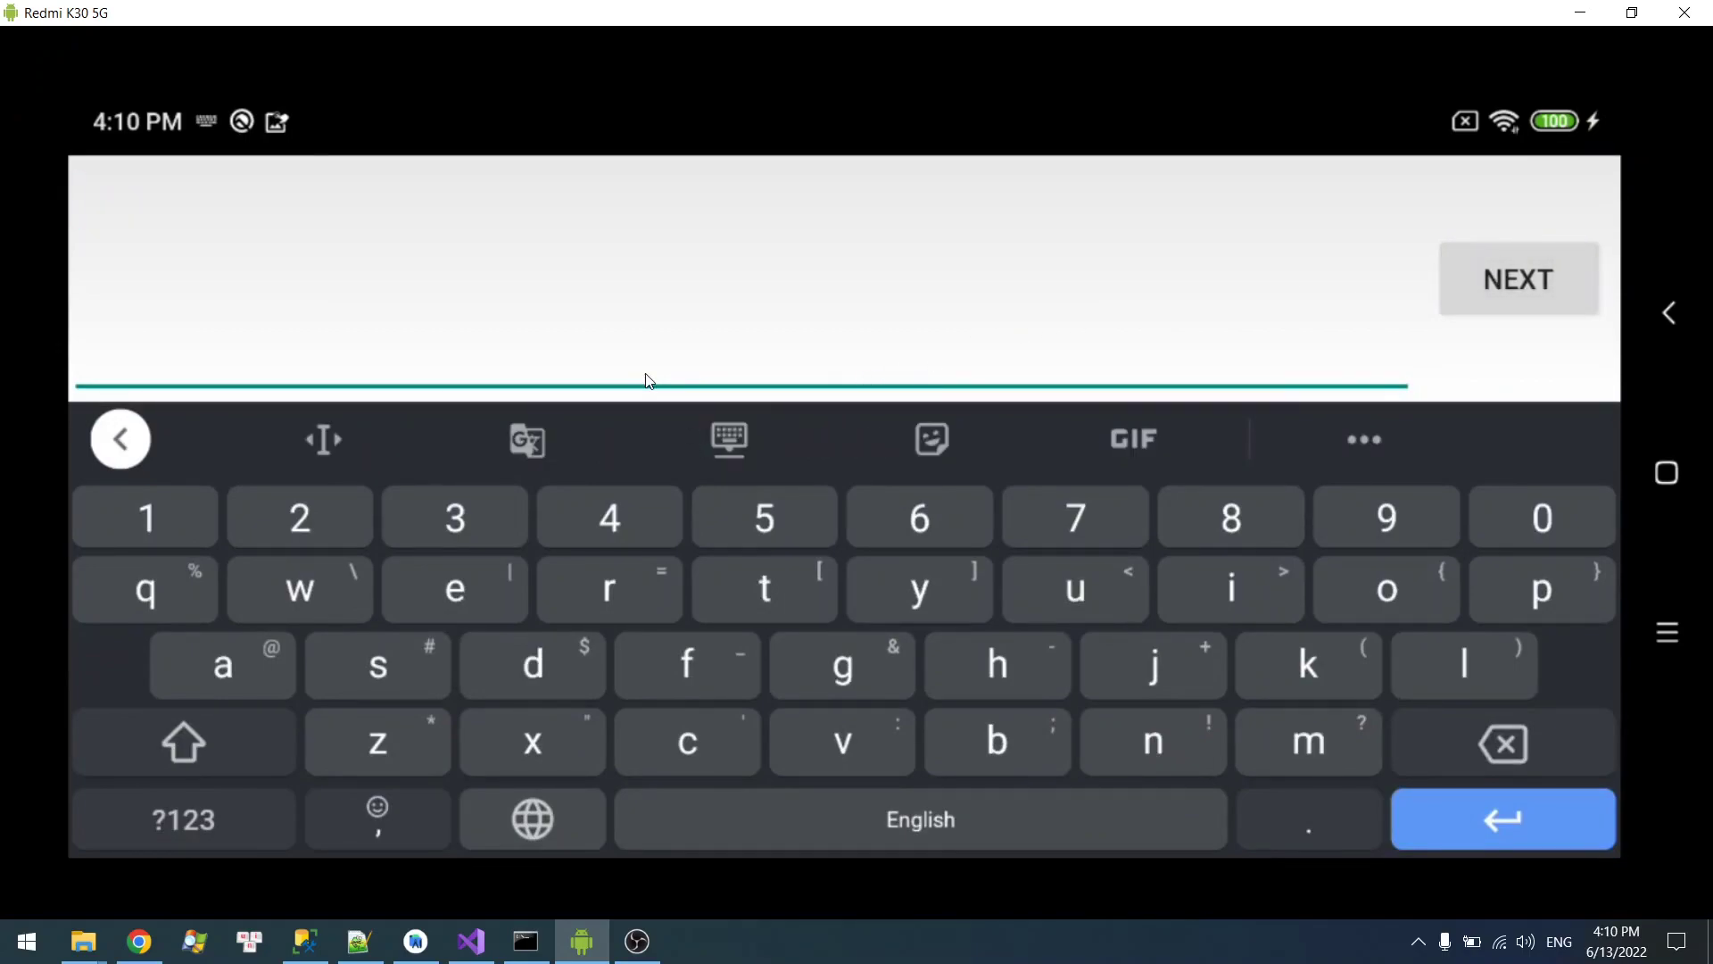
type("ver")
left_click(1530, 271)
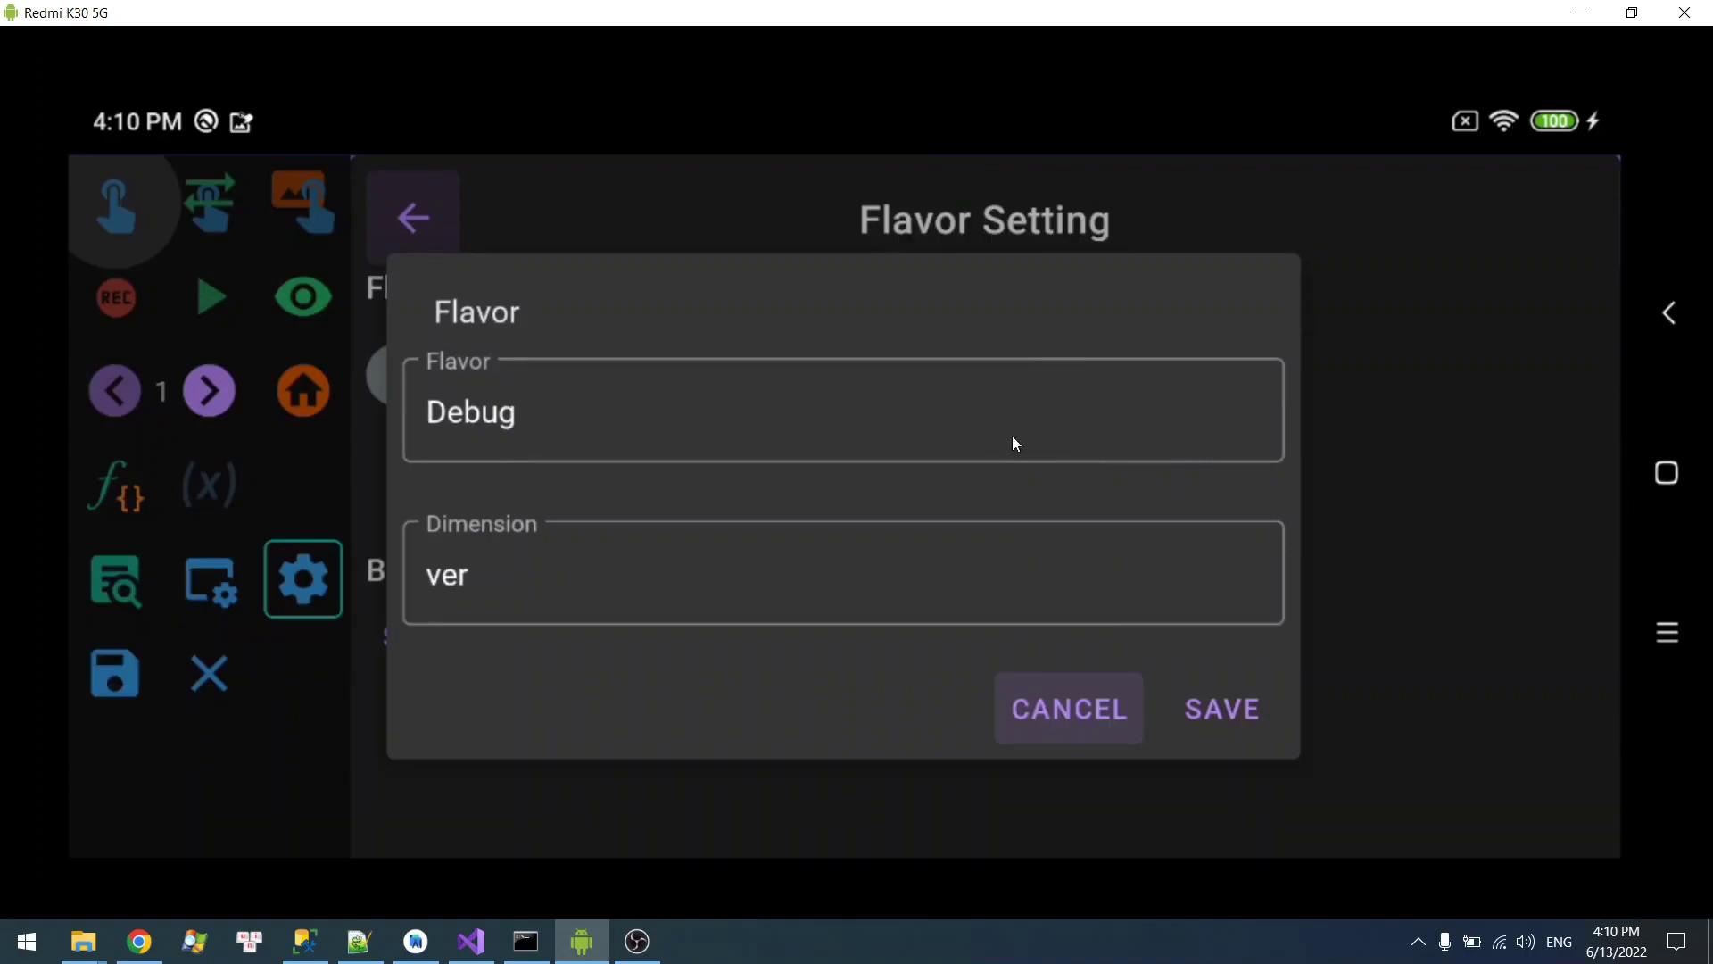
left_click(1243, 699)
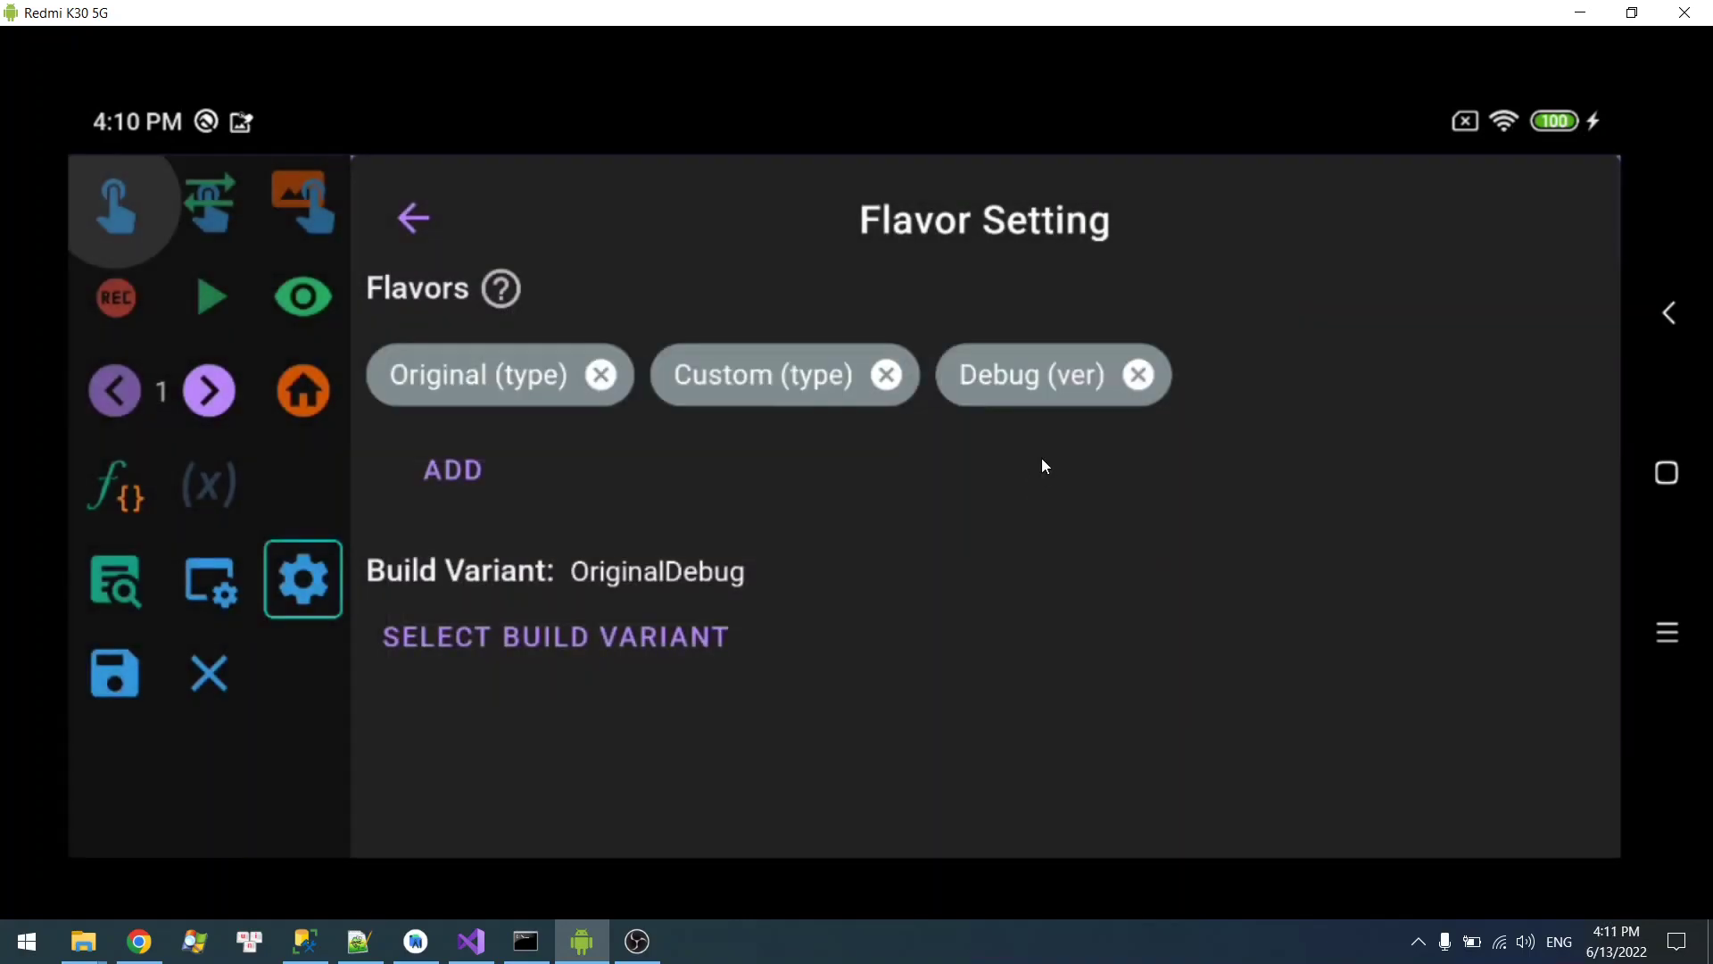
- Add a flavor named Release, also in the ver dimension
left_click(416, 469)
left_click(660, 442)
type("Release")
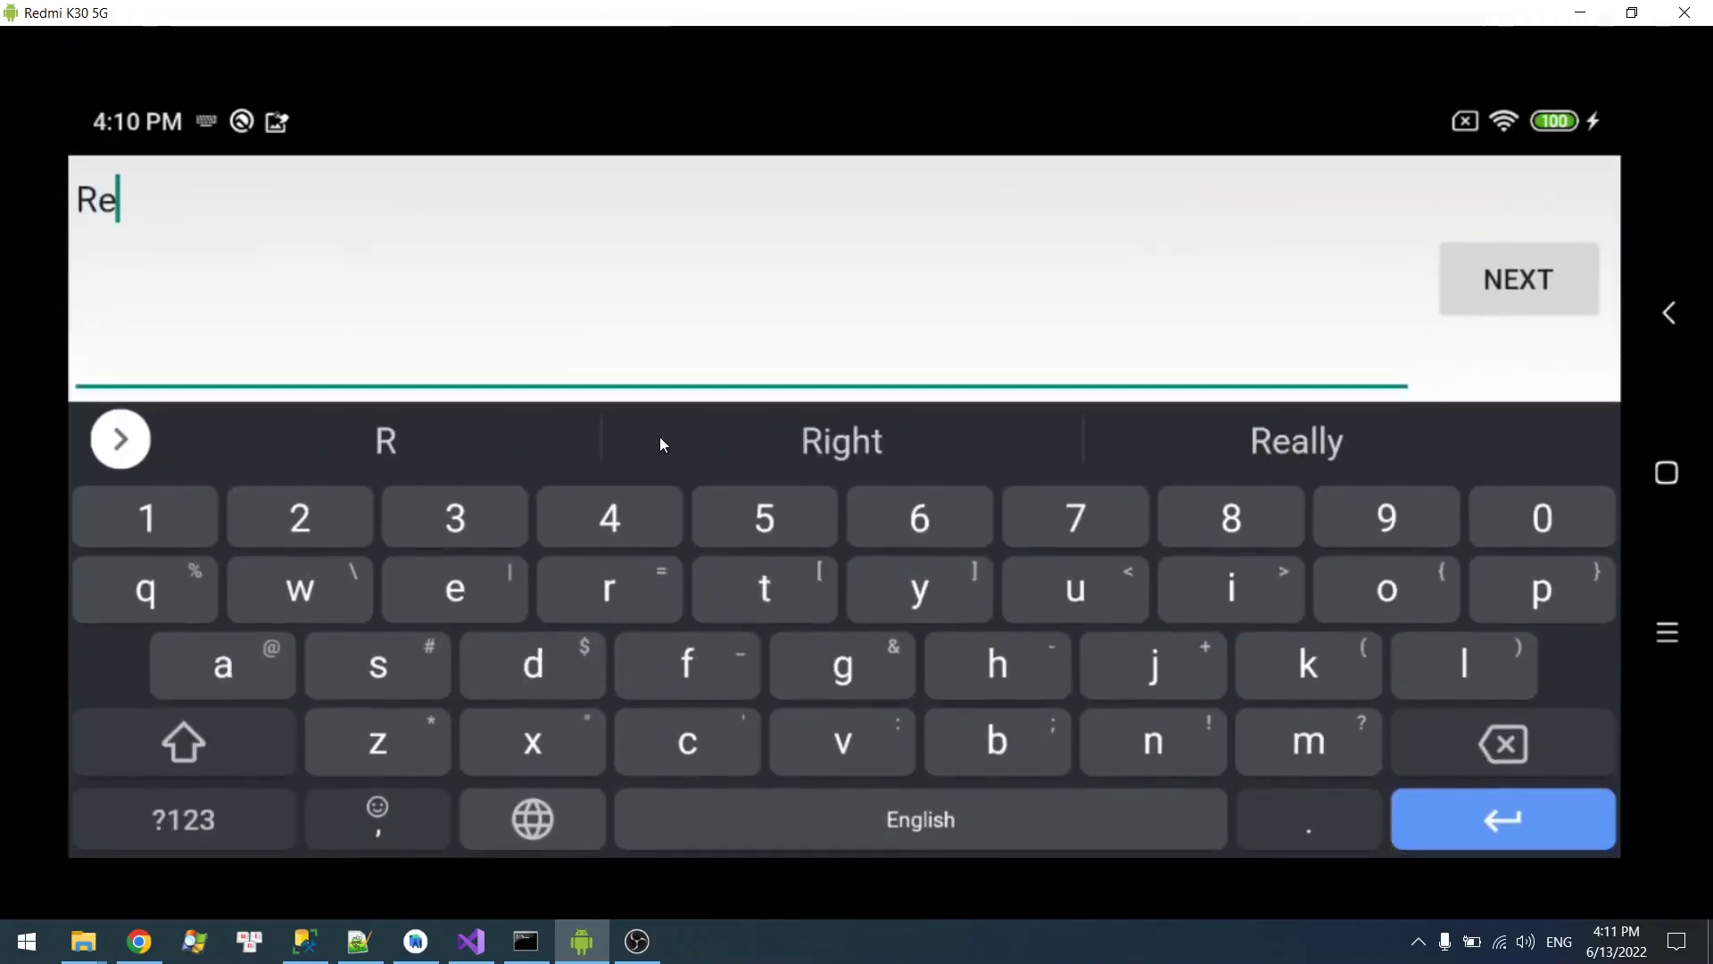
left_click(1477, 295)
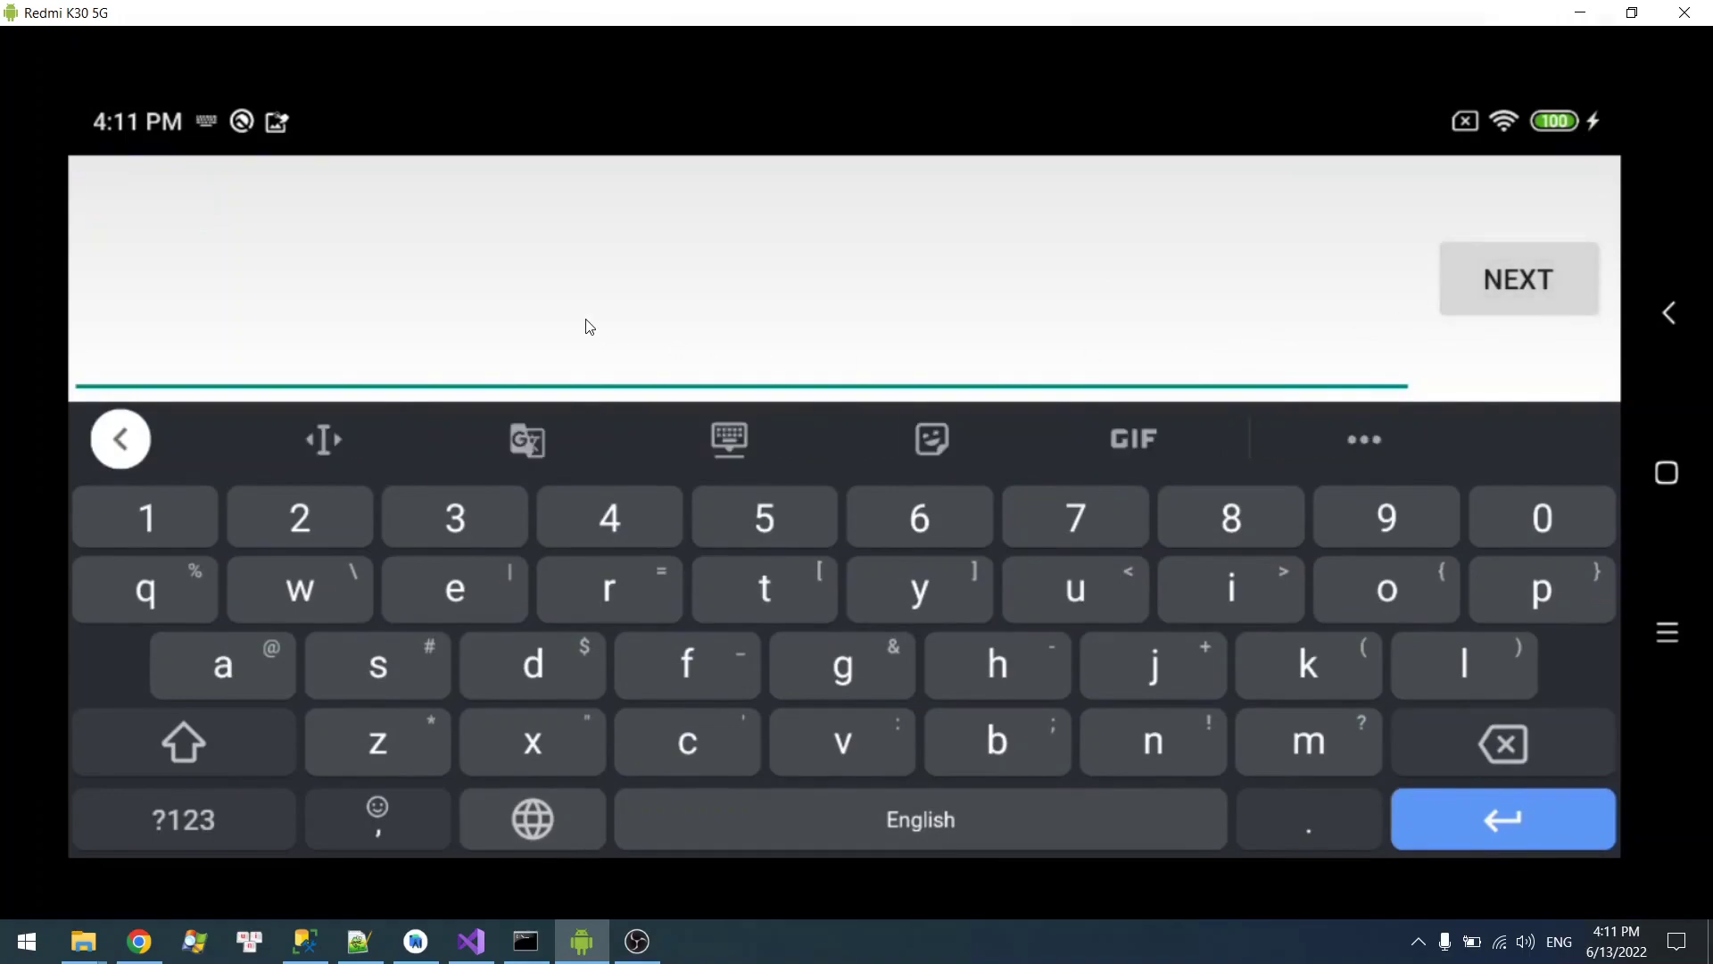
type("ver")
left_click(1463, 256)
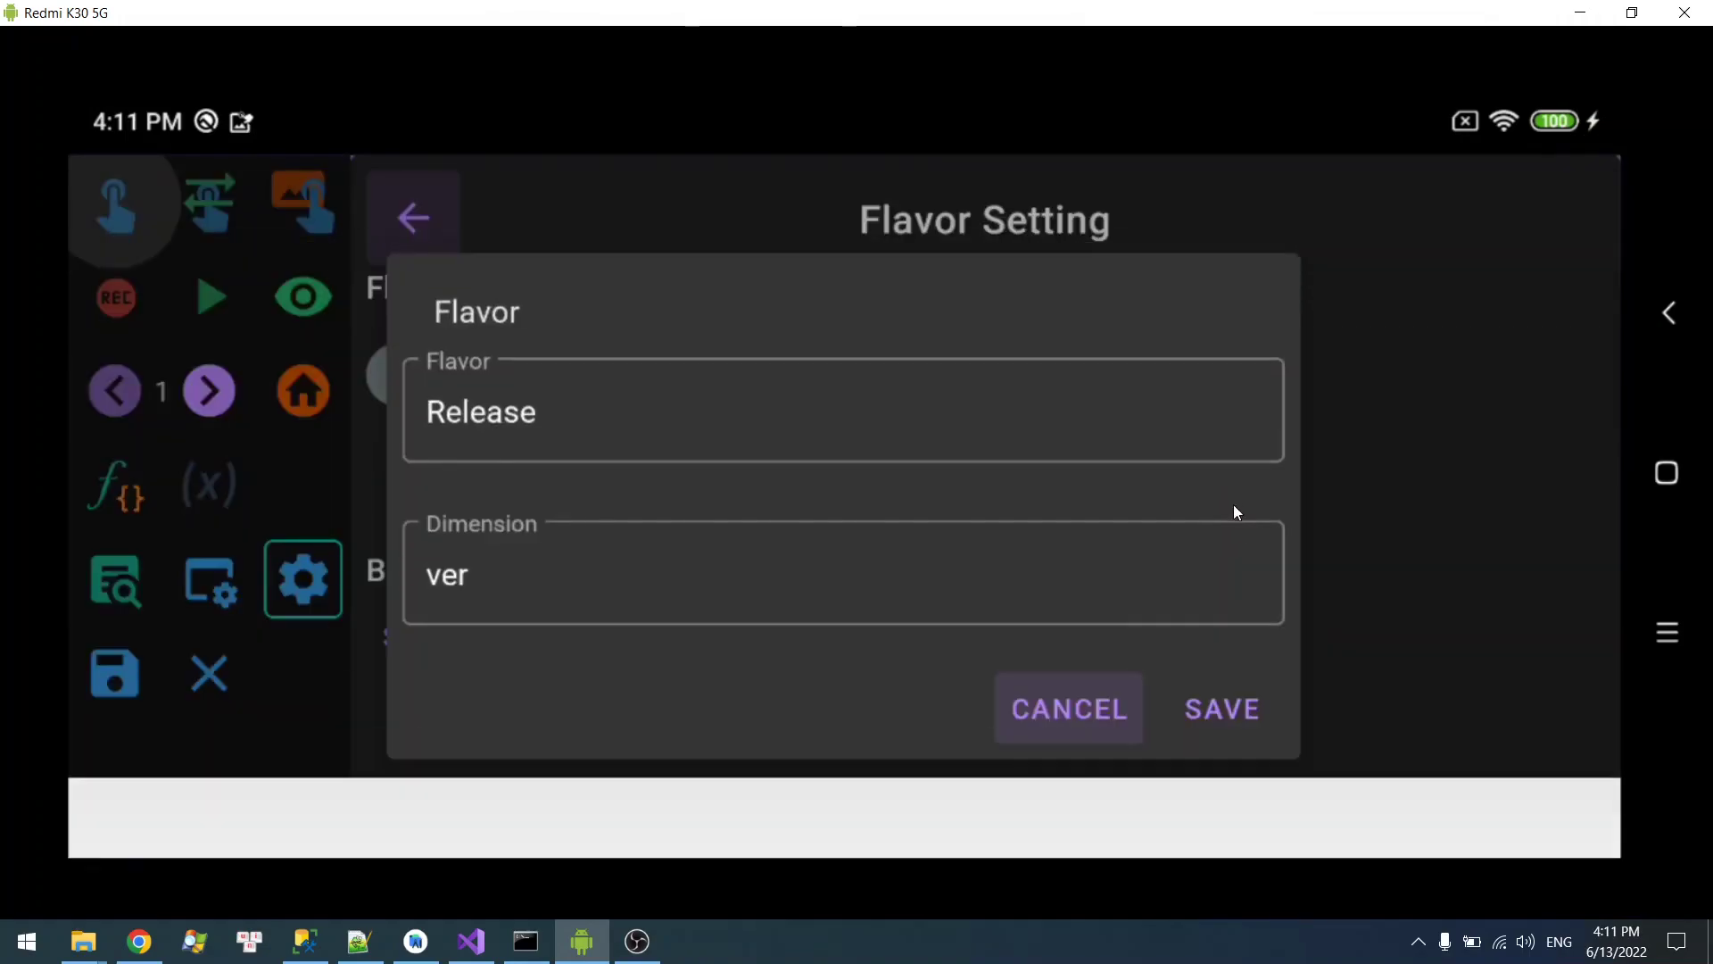
left_click(1230, 699)
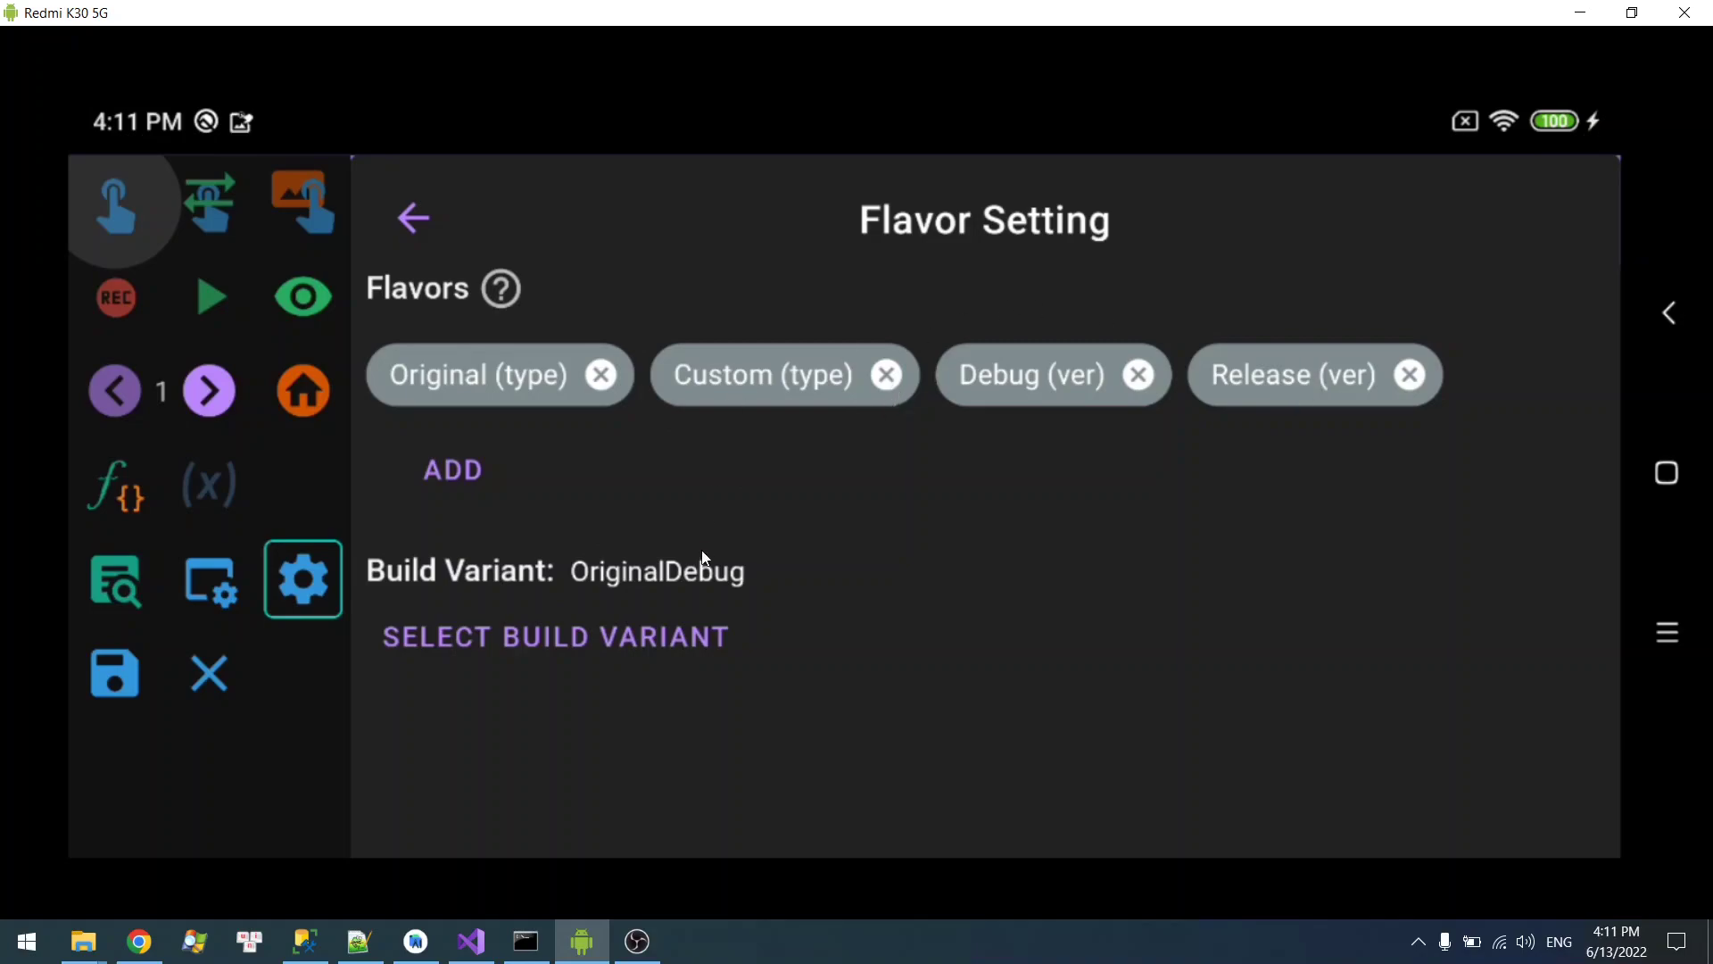
- Keep OriginalDebug as the build variant and return to the coc function's flavor groups
left_click(549, 630)
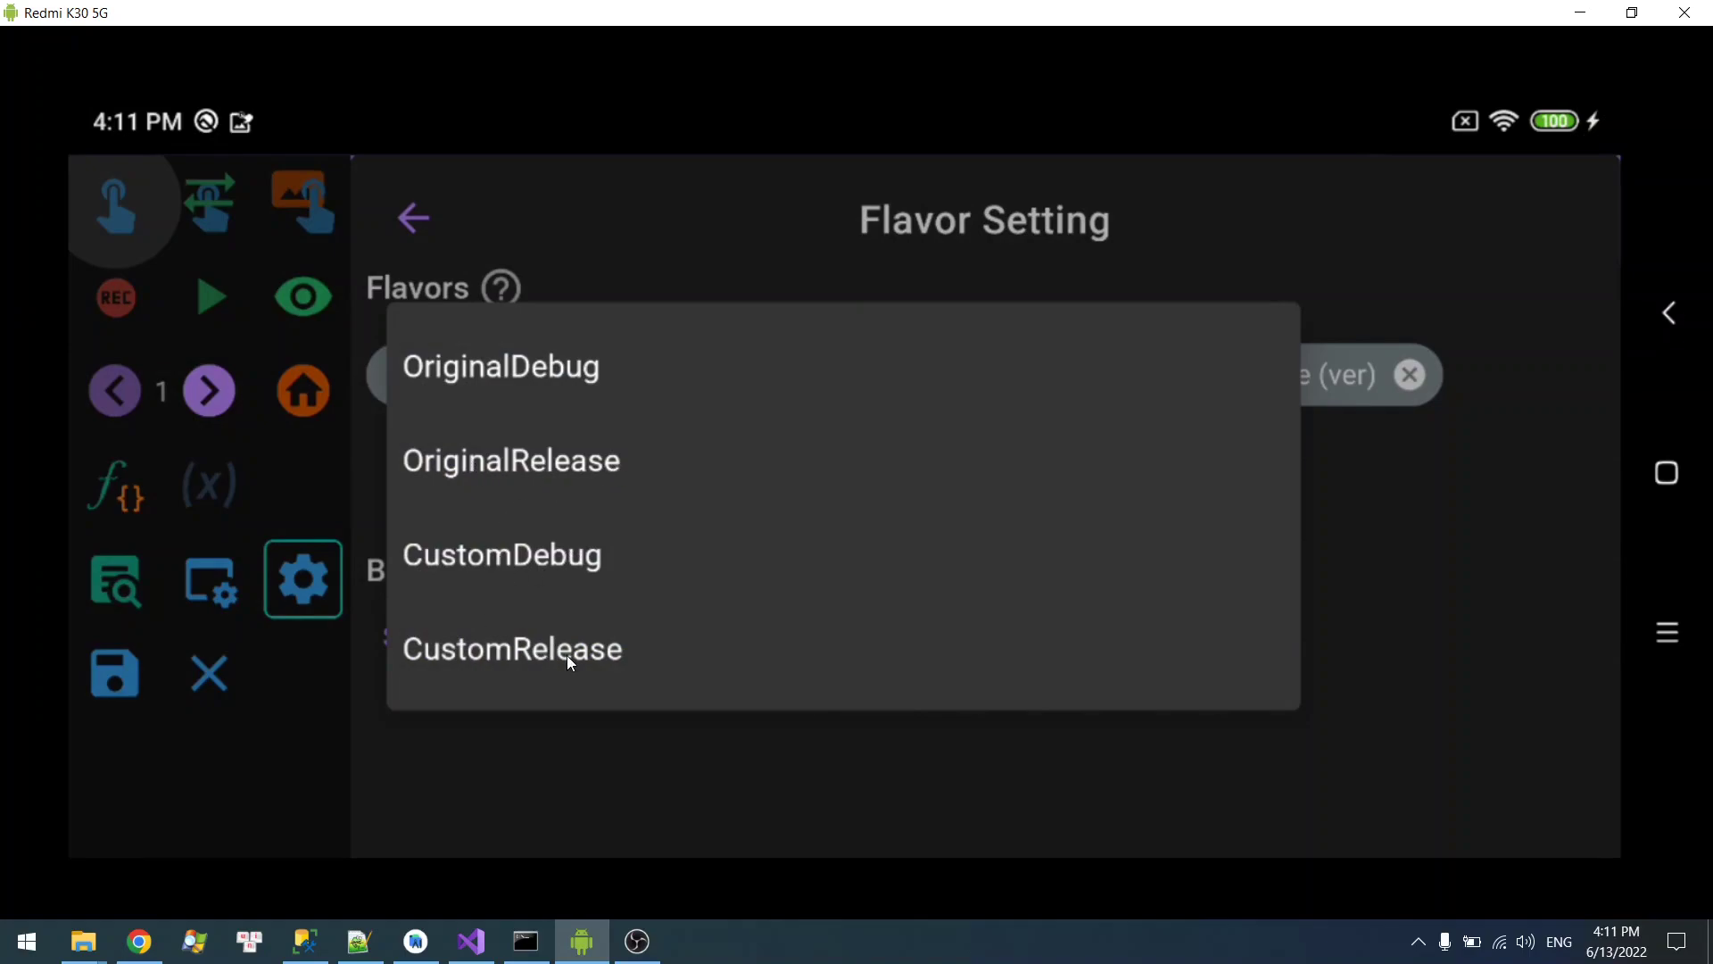
left_click(696, 791)
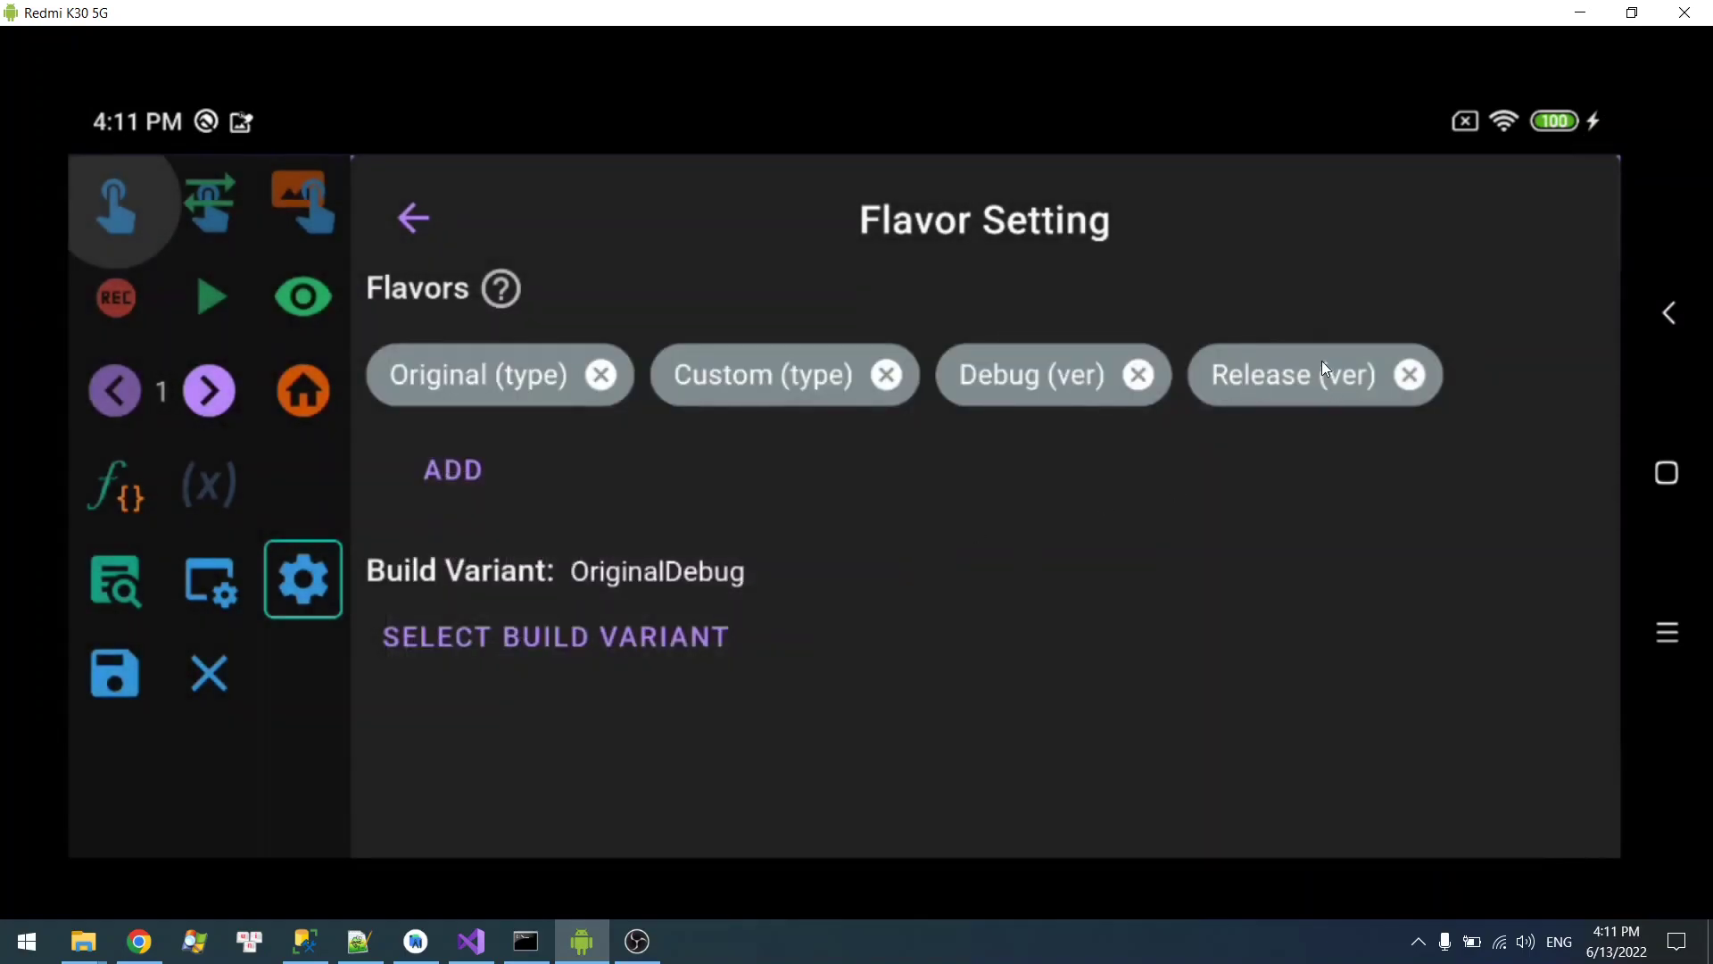
left_click(590, 618)
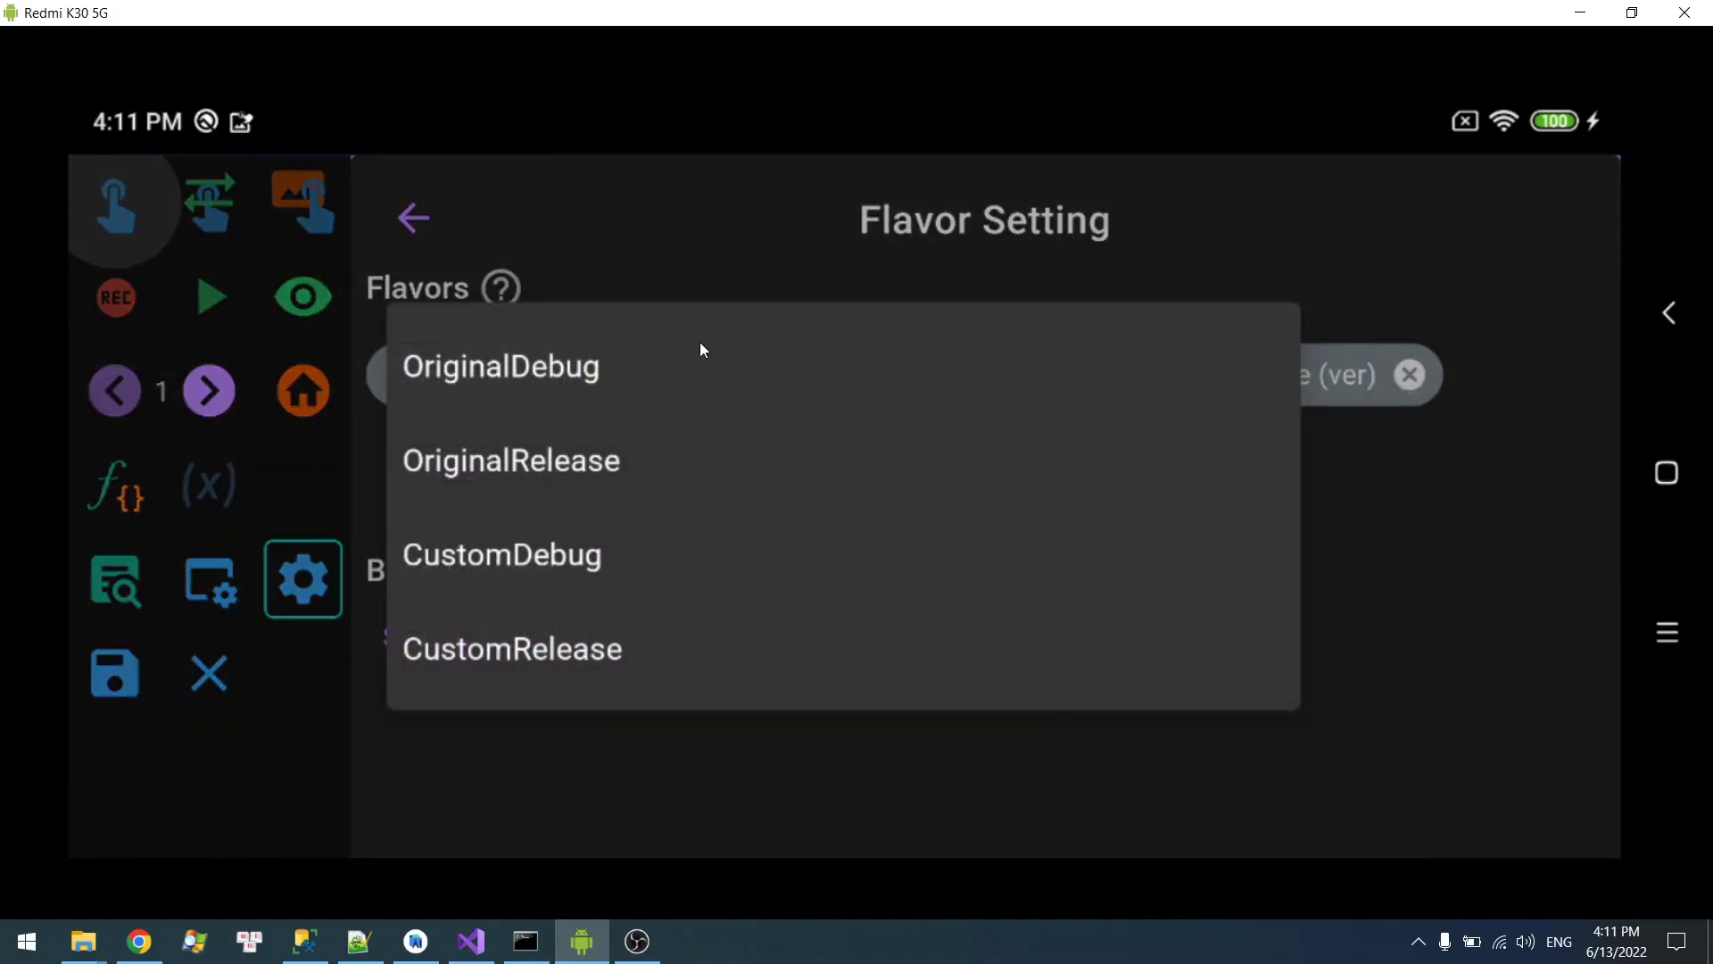
left_click(701, 350)
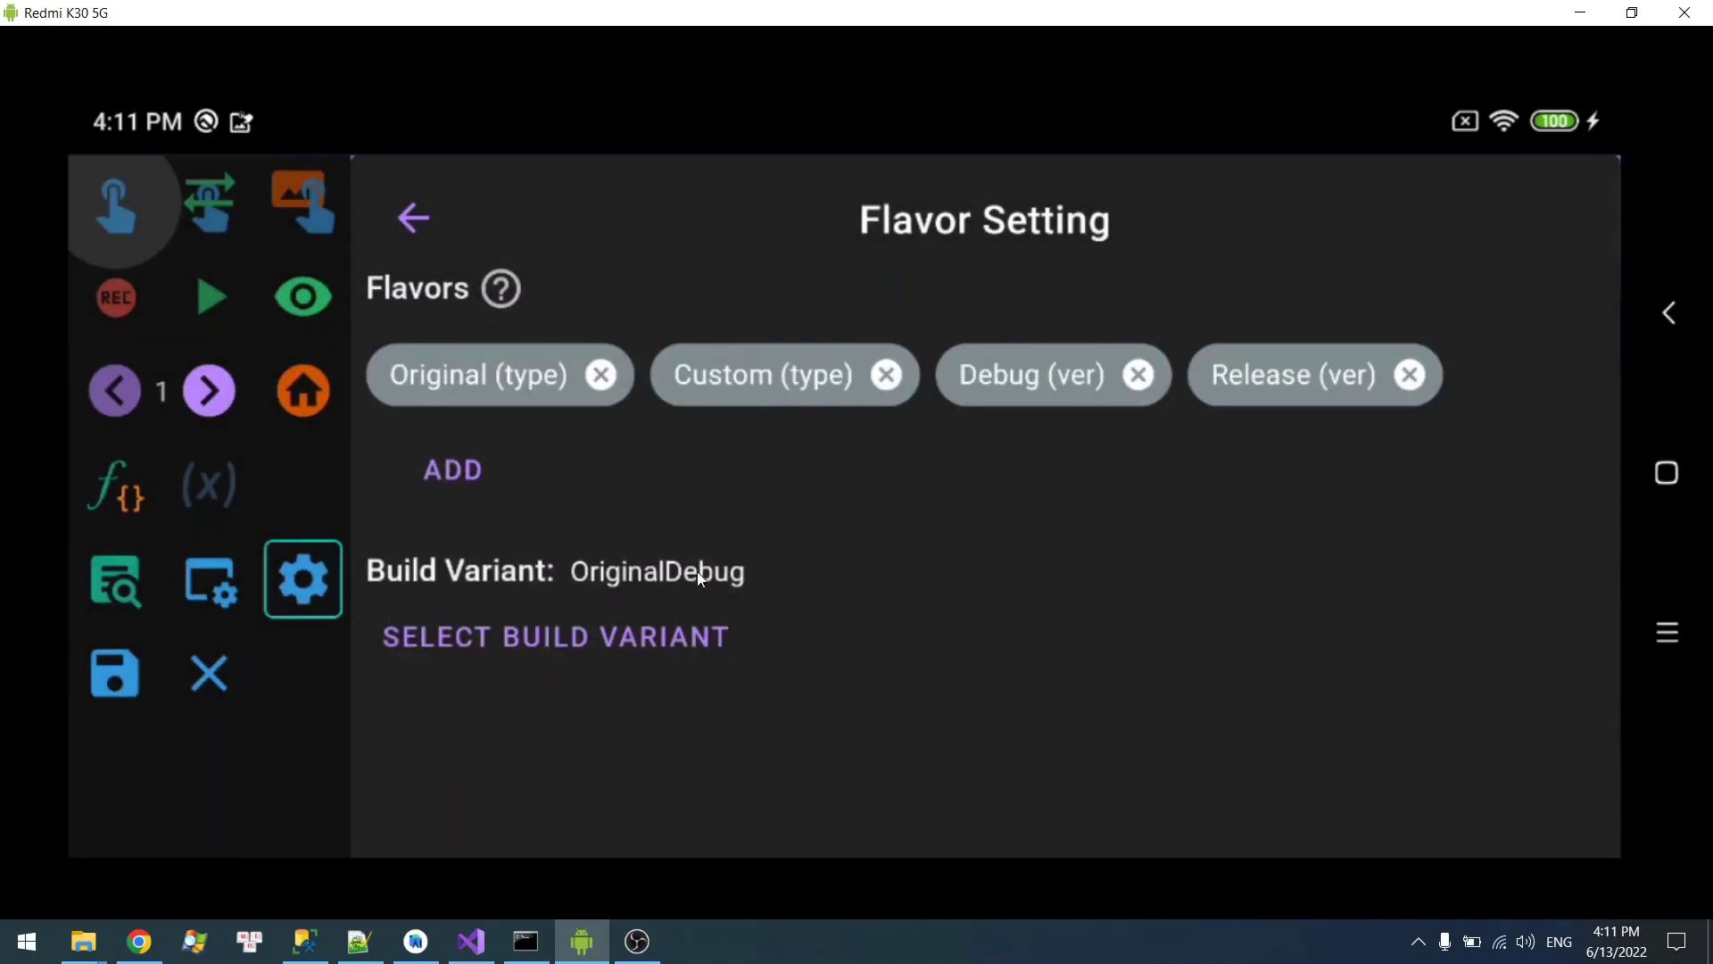
left_click(304, 391)
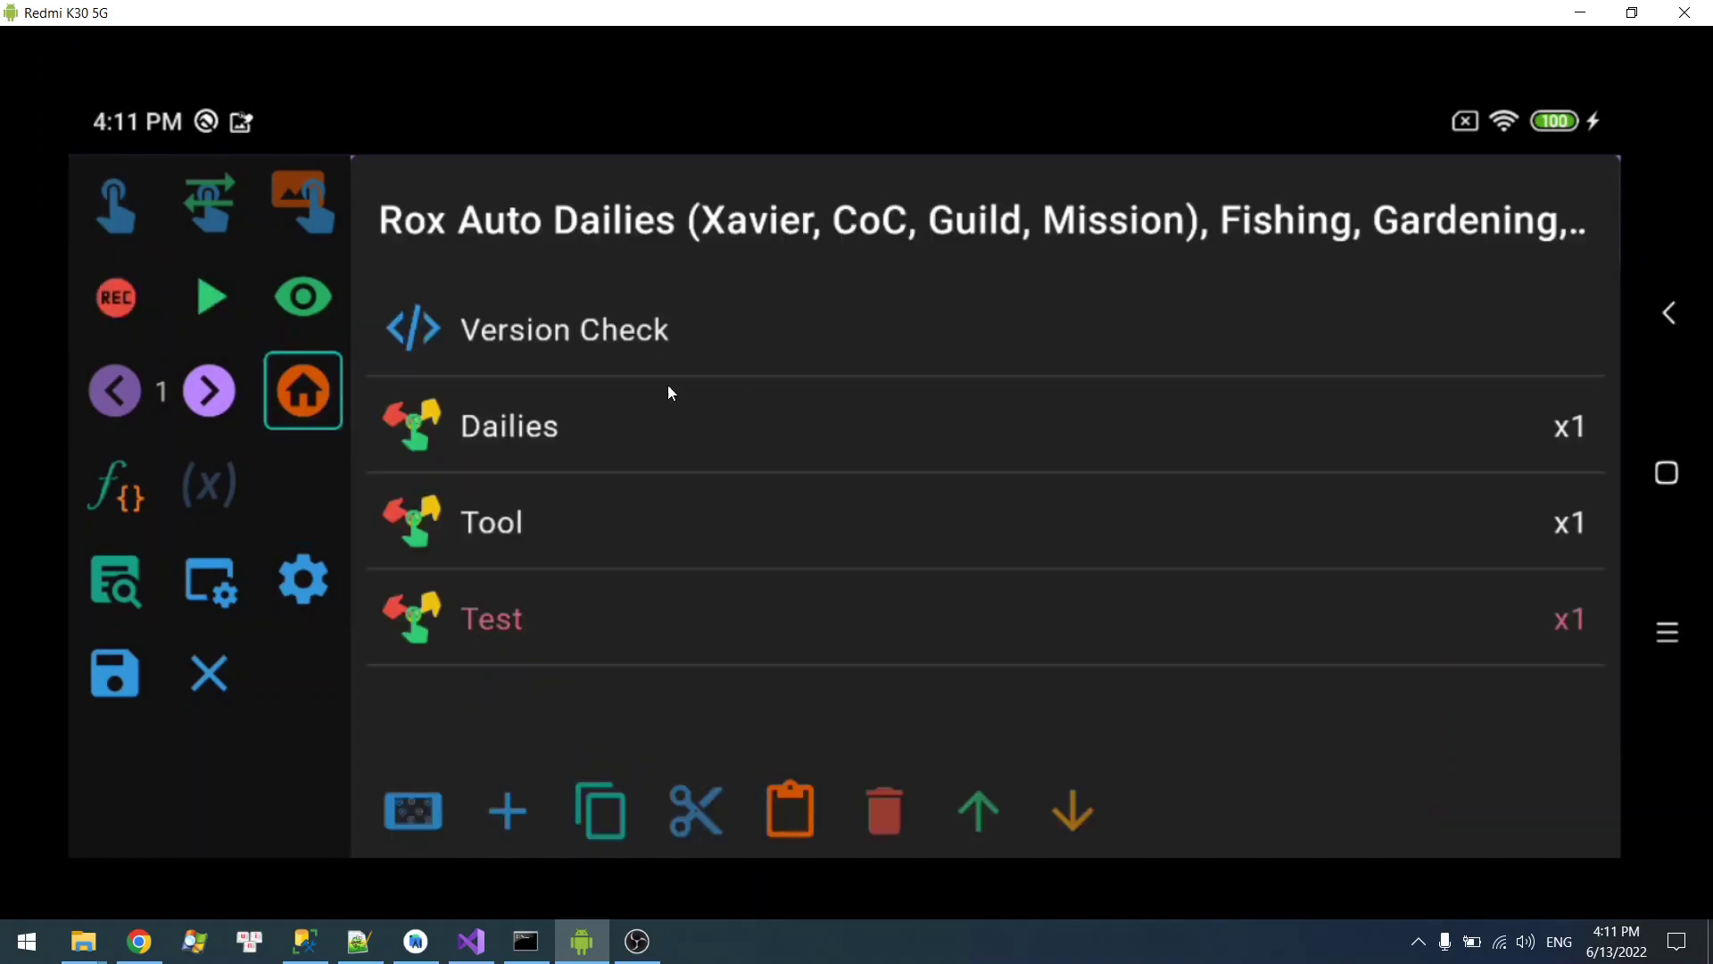
left_click(140, 485)
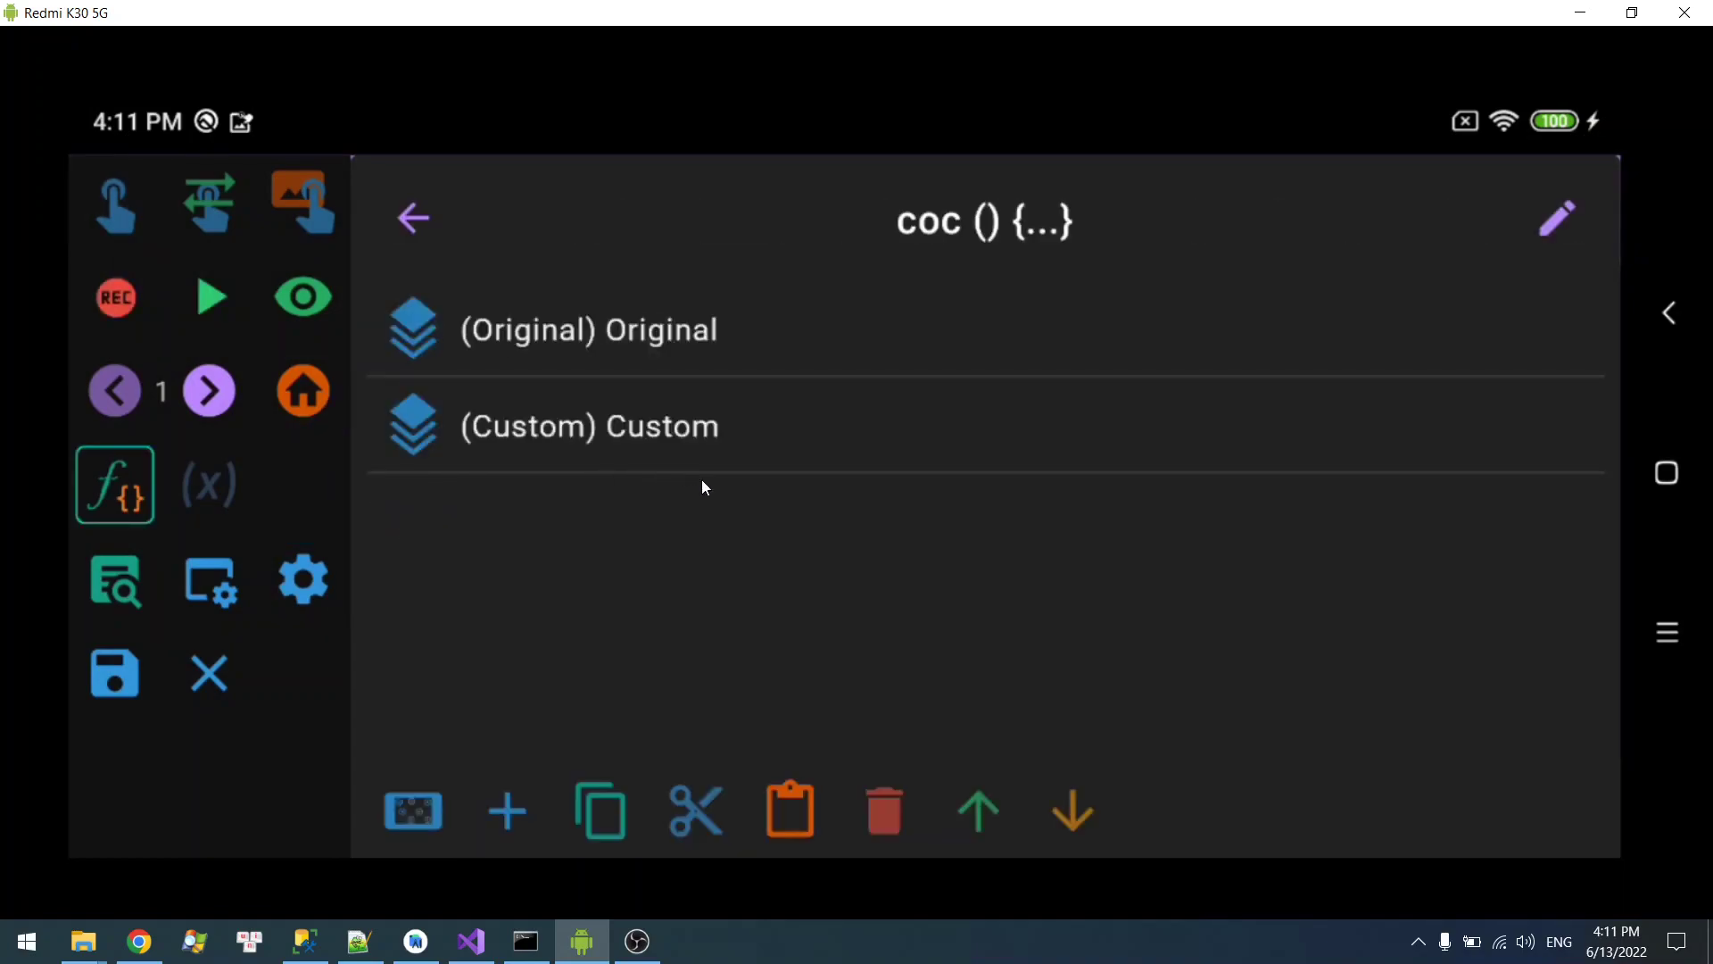
- Add a Flavor Group action inside the Original group's Mission Loop
left_click(806, 310)
left_click(830, 348)
left_click_drag(787, 602, 789, 430)
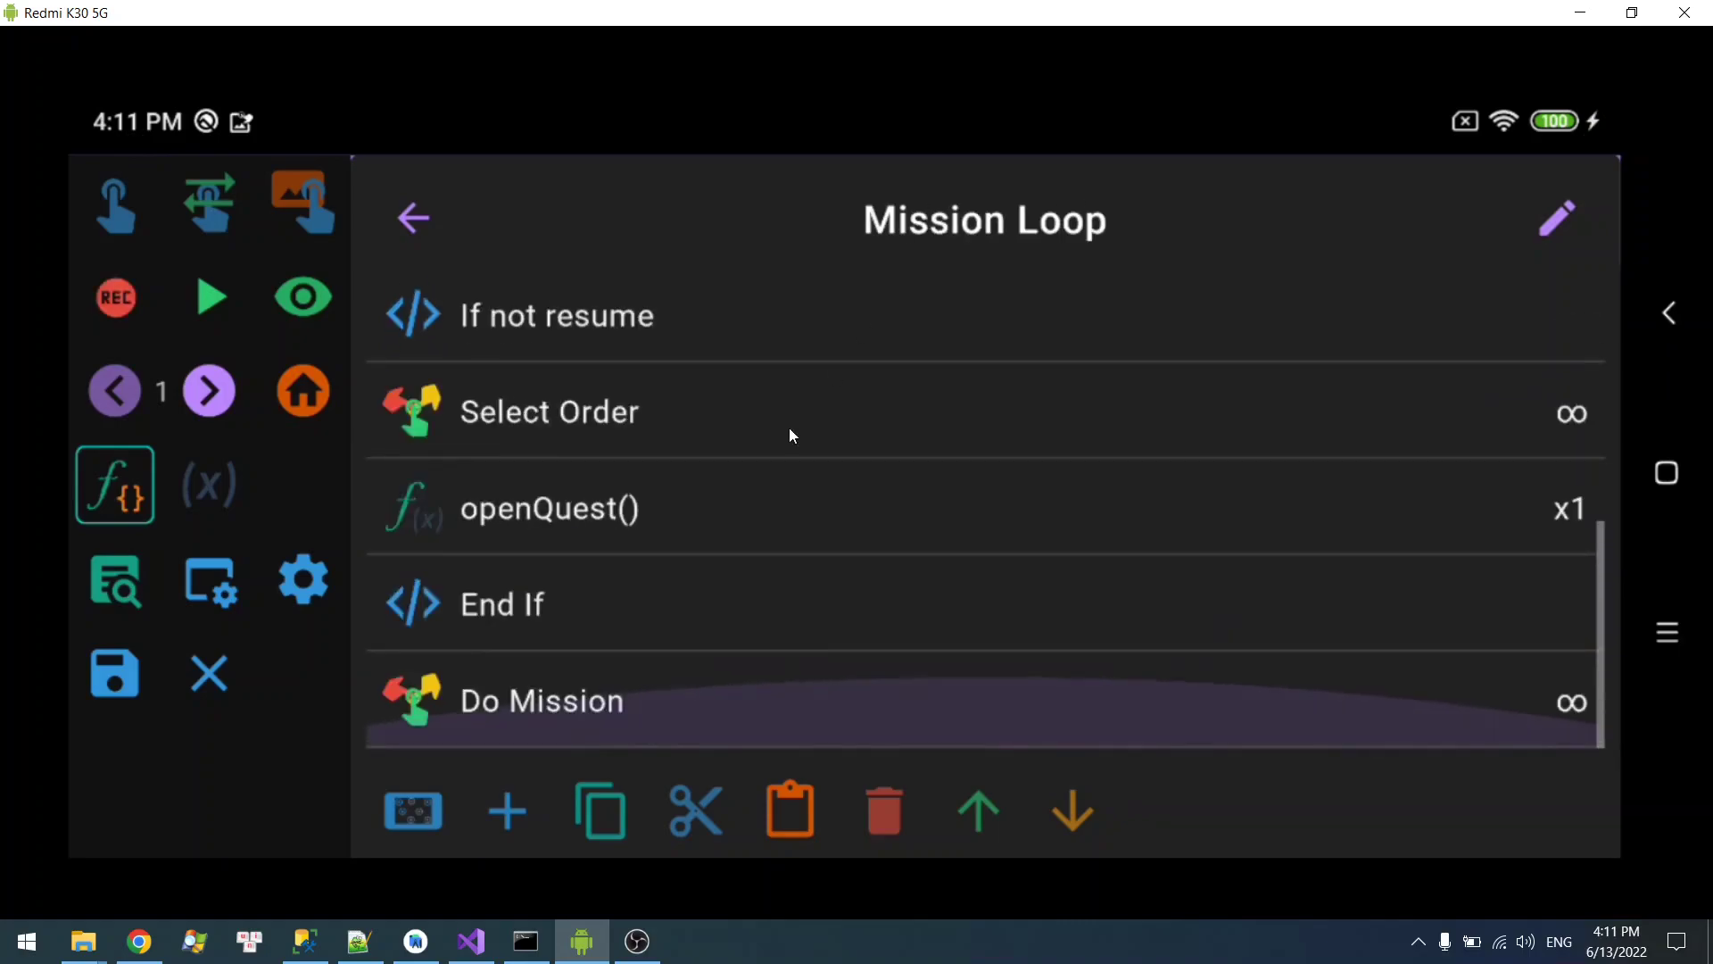
left_click(507, 812)
left_click_drag(868, 681, 811, 615)
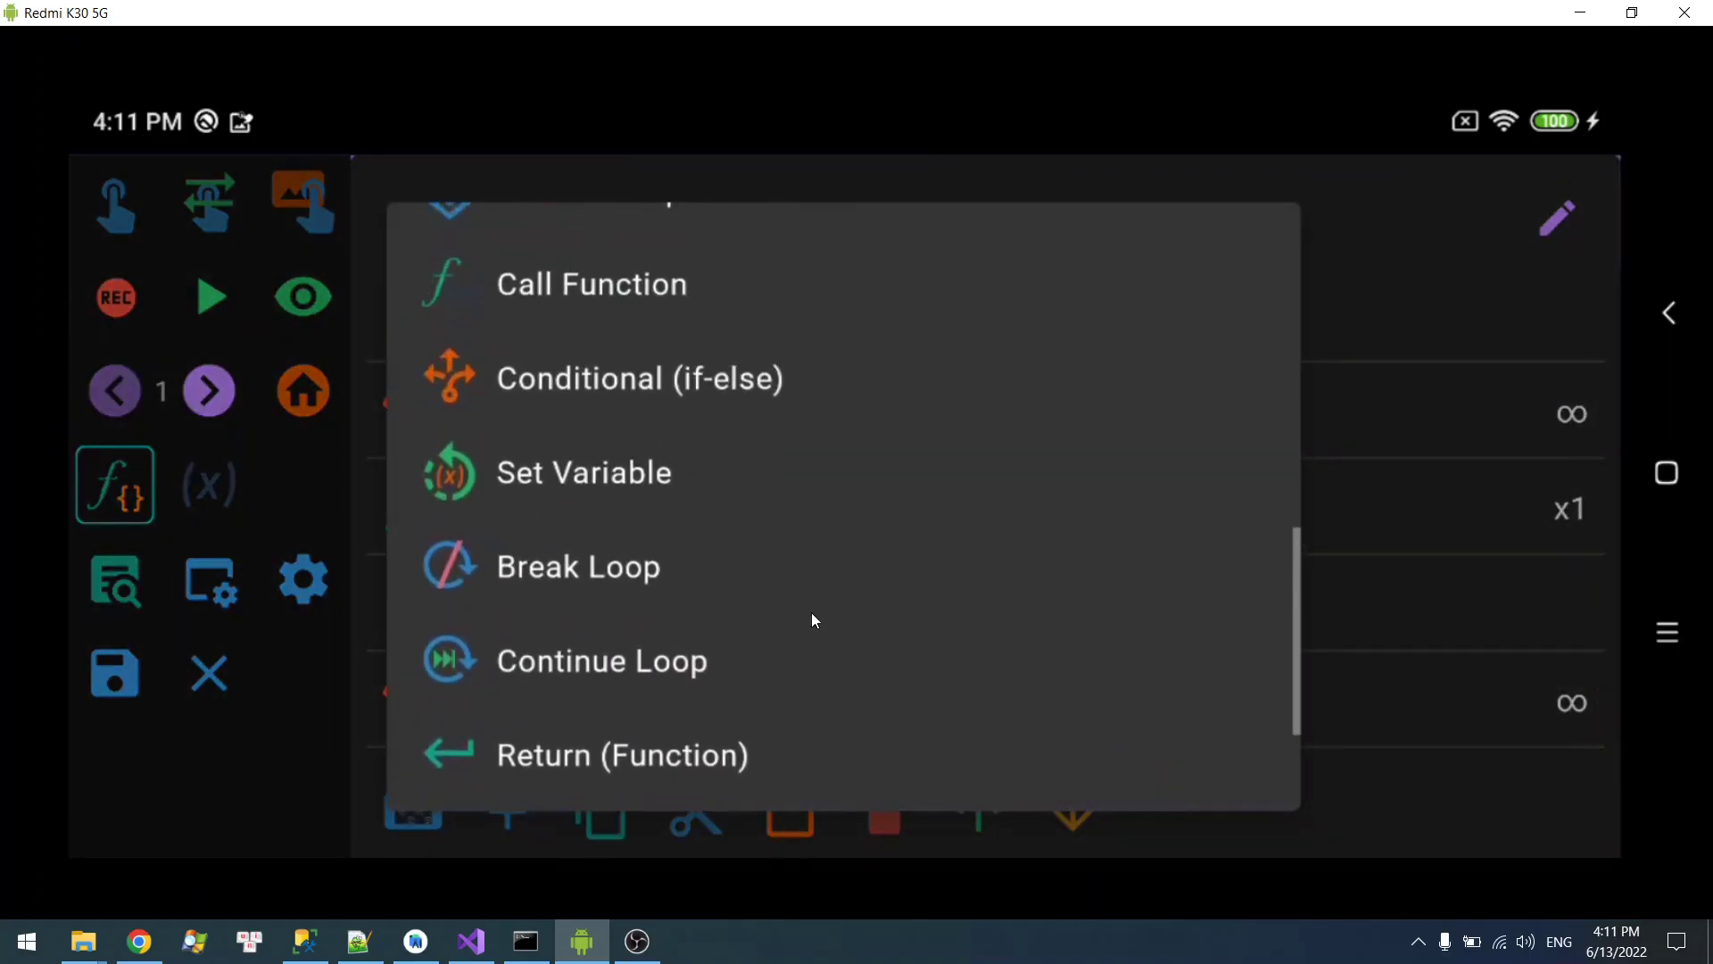
left_click(744, 409)
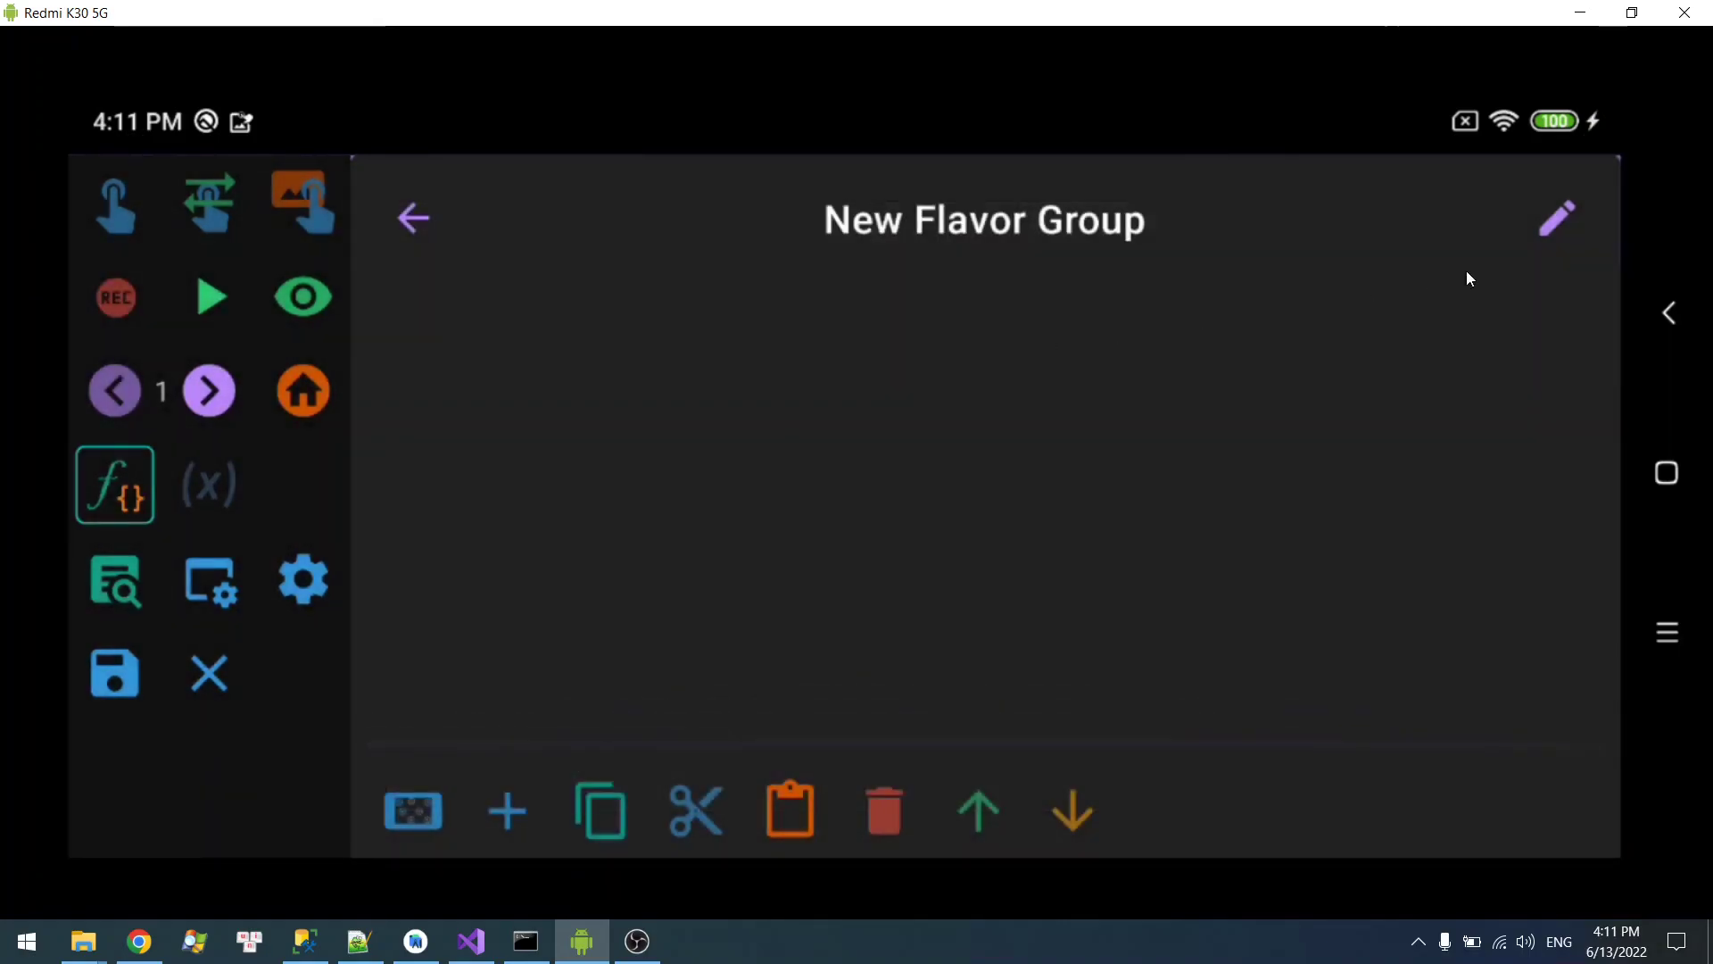
- Describe the new group as Debug and assign it the Debug (ver) flavor
left_click(1557, 343)
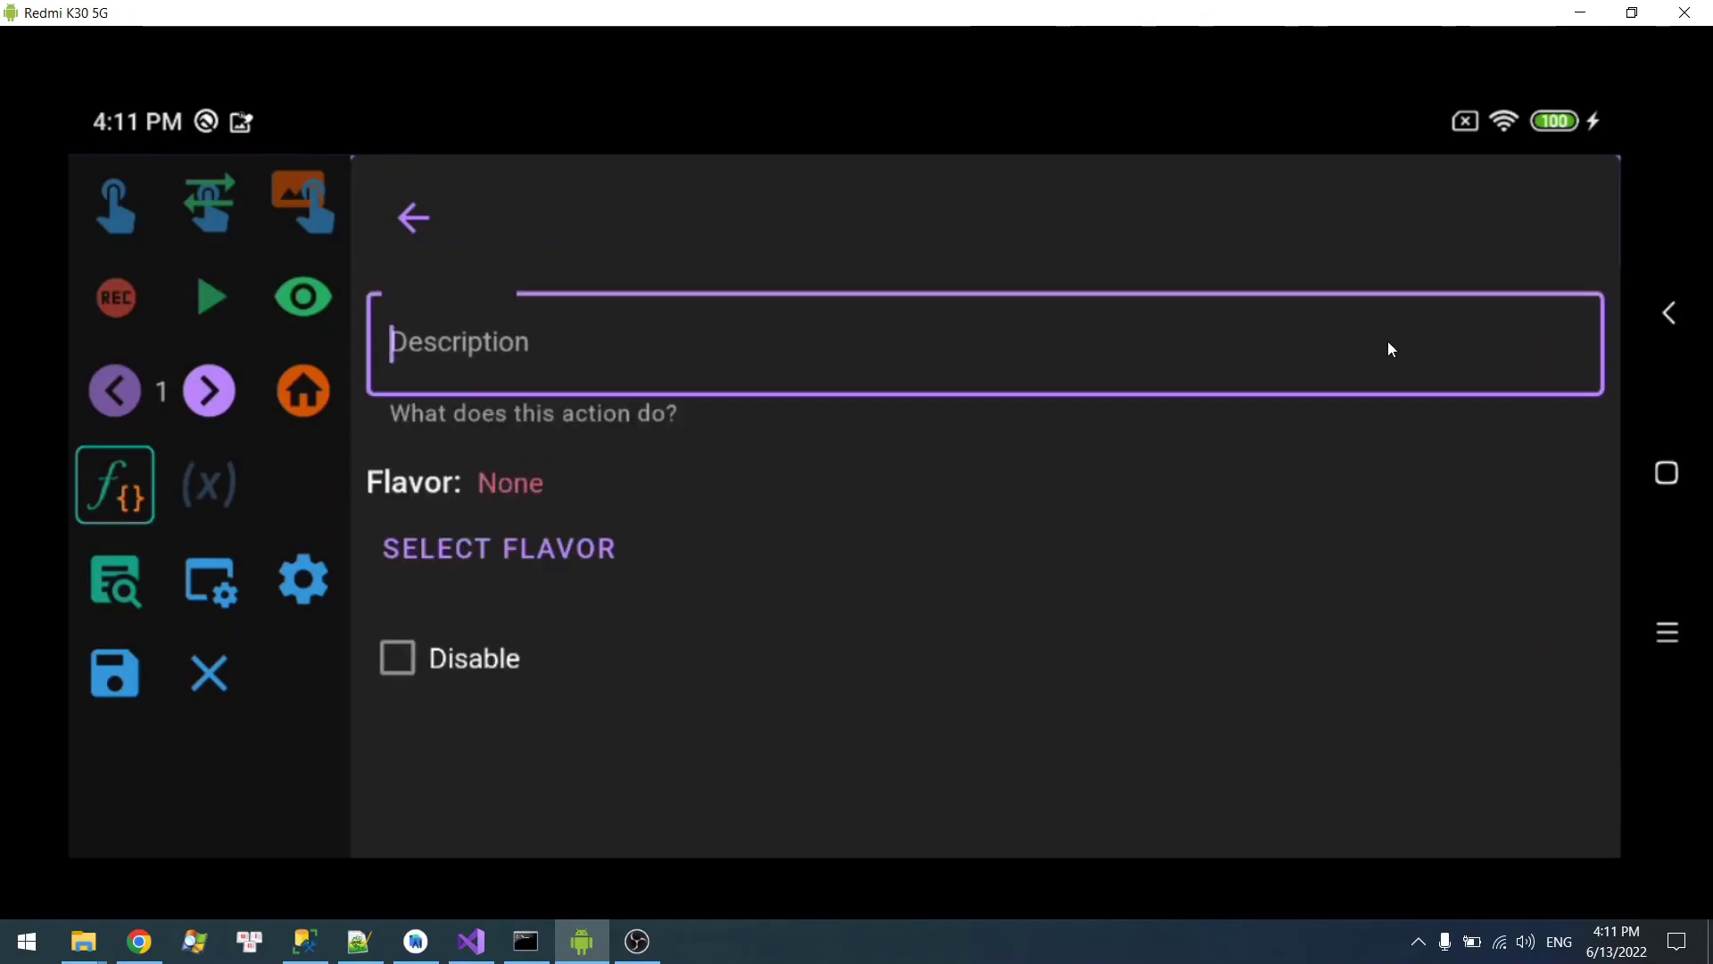
type("Debug")
left_click(1545, 276)
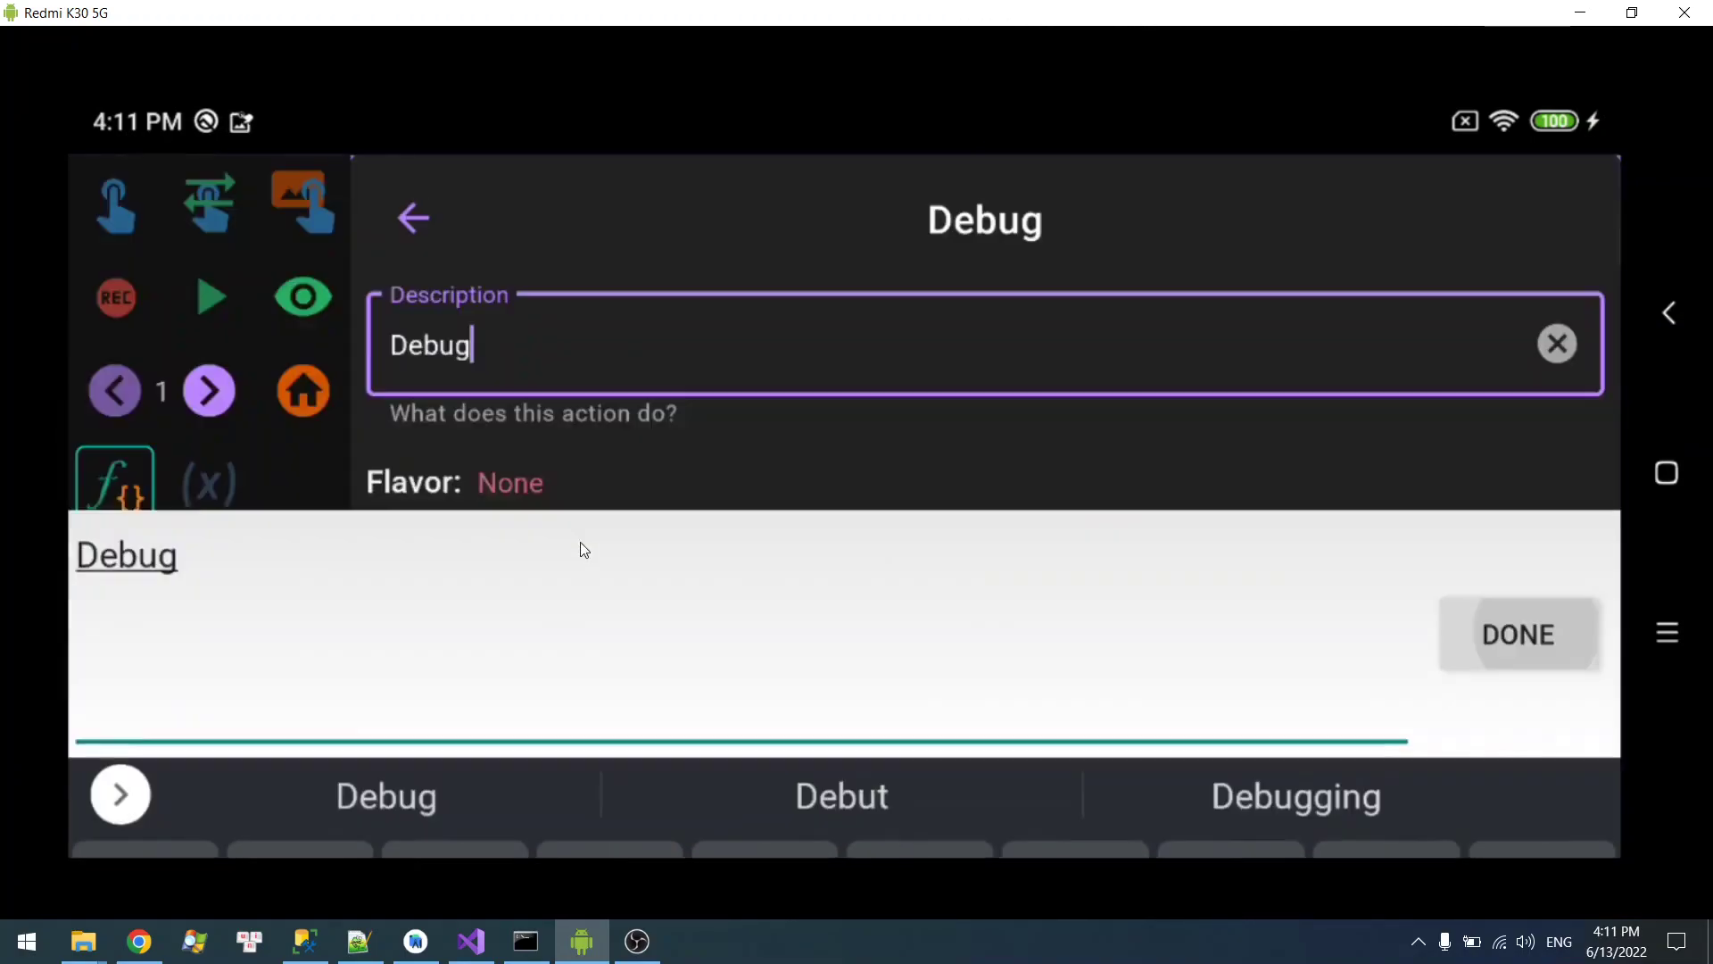
left_click(522, 571)
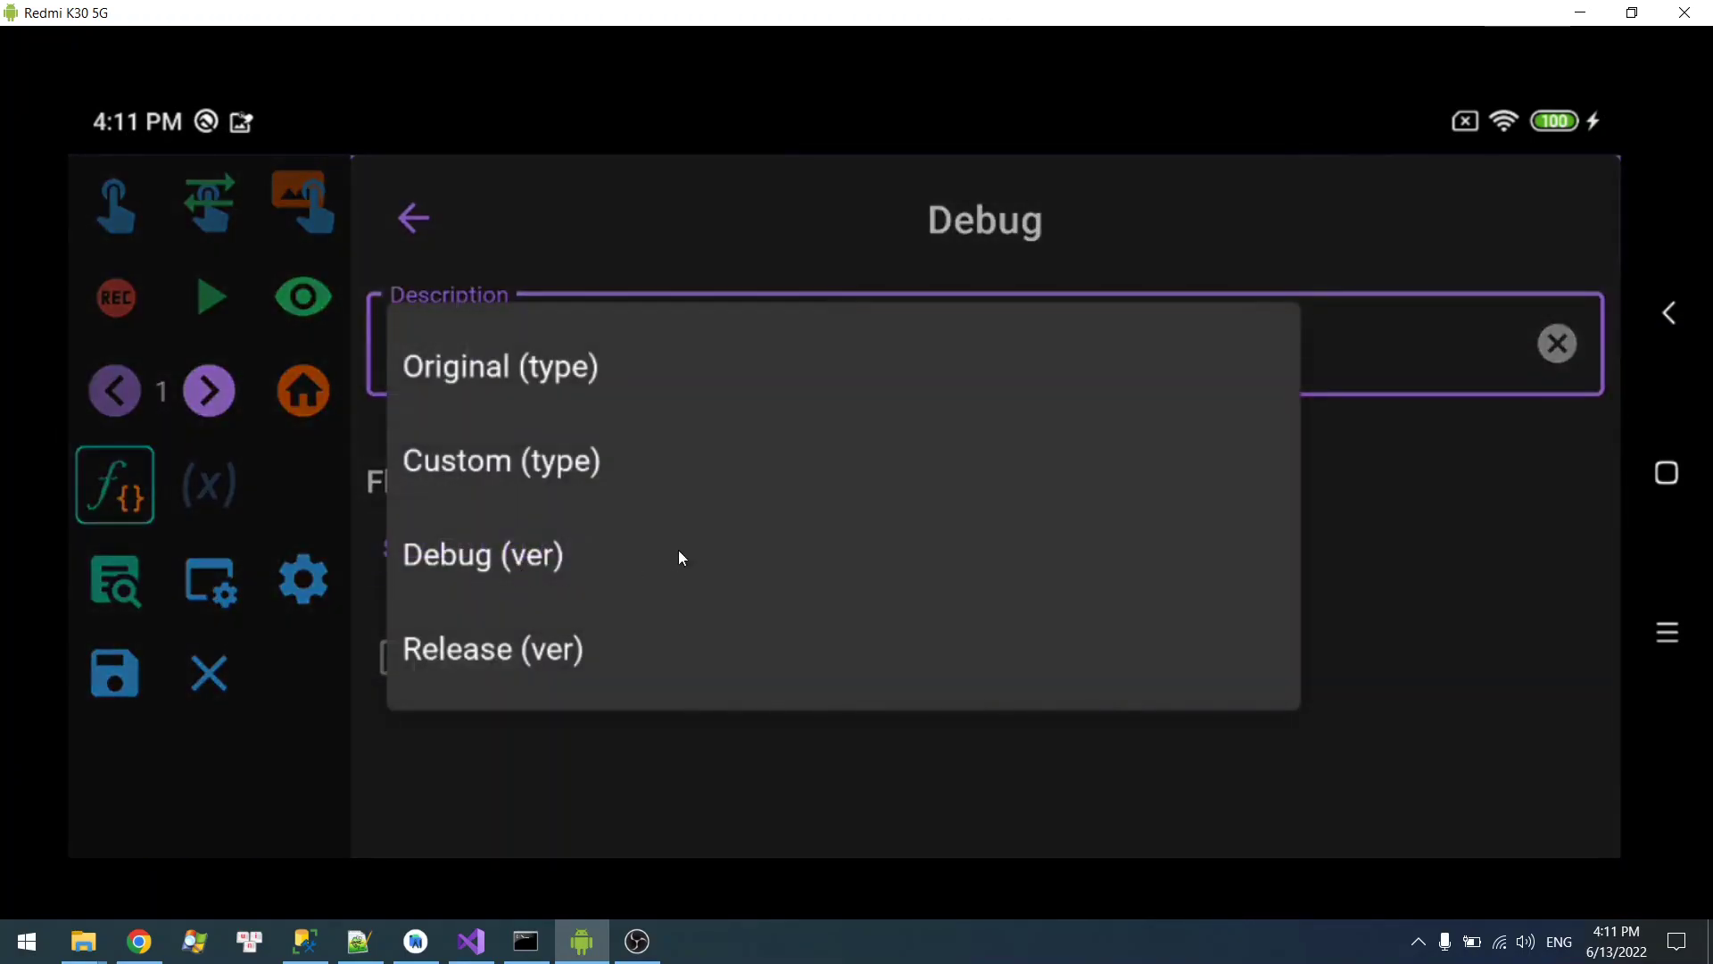
left_click(534, 571)
- Add a Toast message system action inside the Debug group
left_click(415, 234)
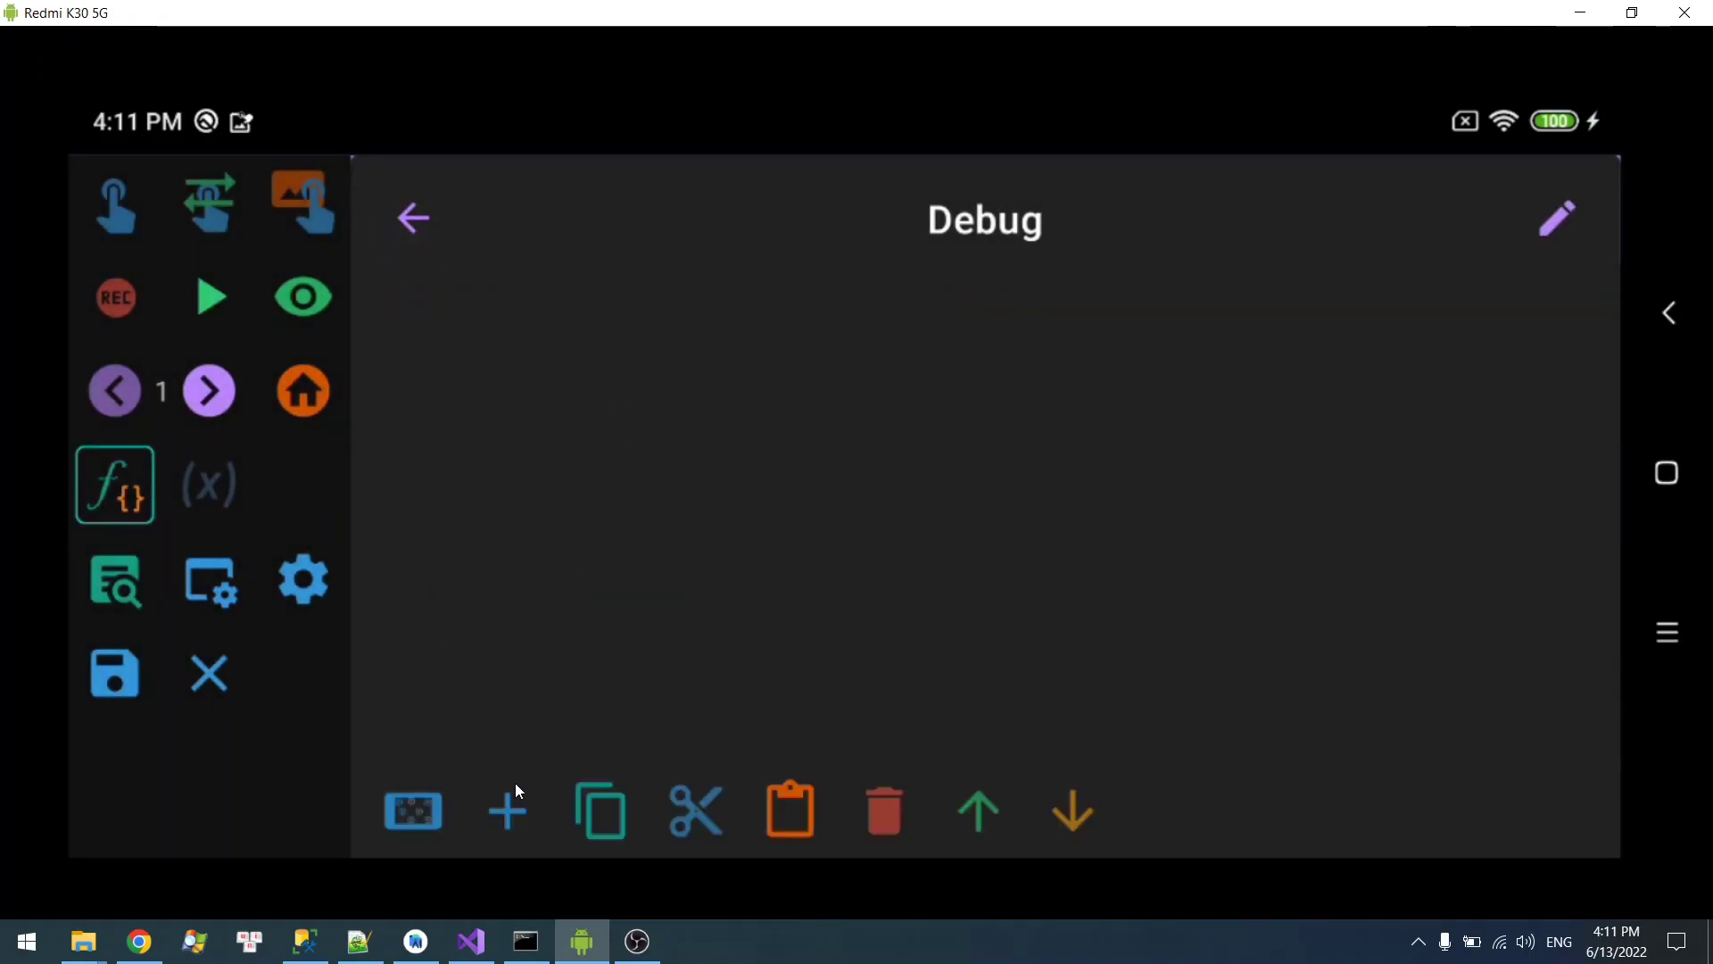
left_click(507, 810)
scroll(803, 268, "down", 10)
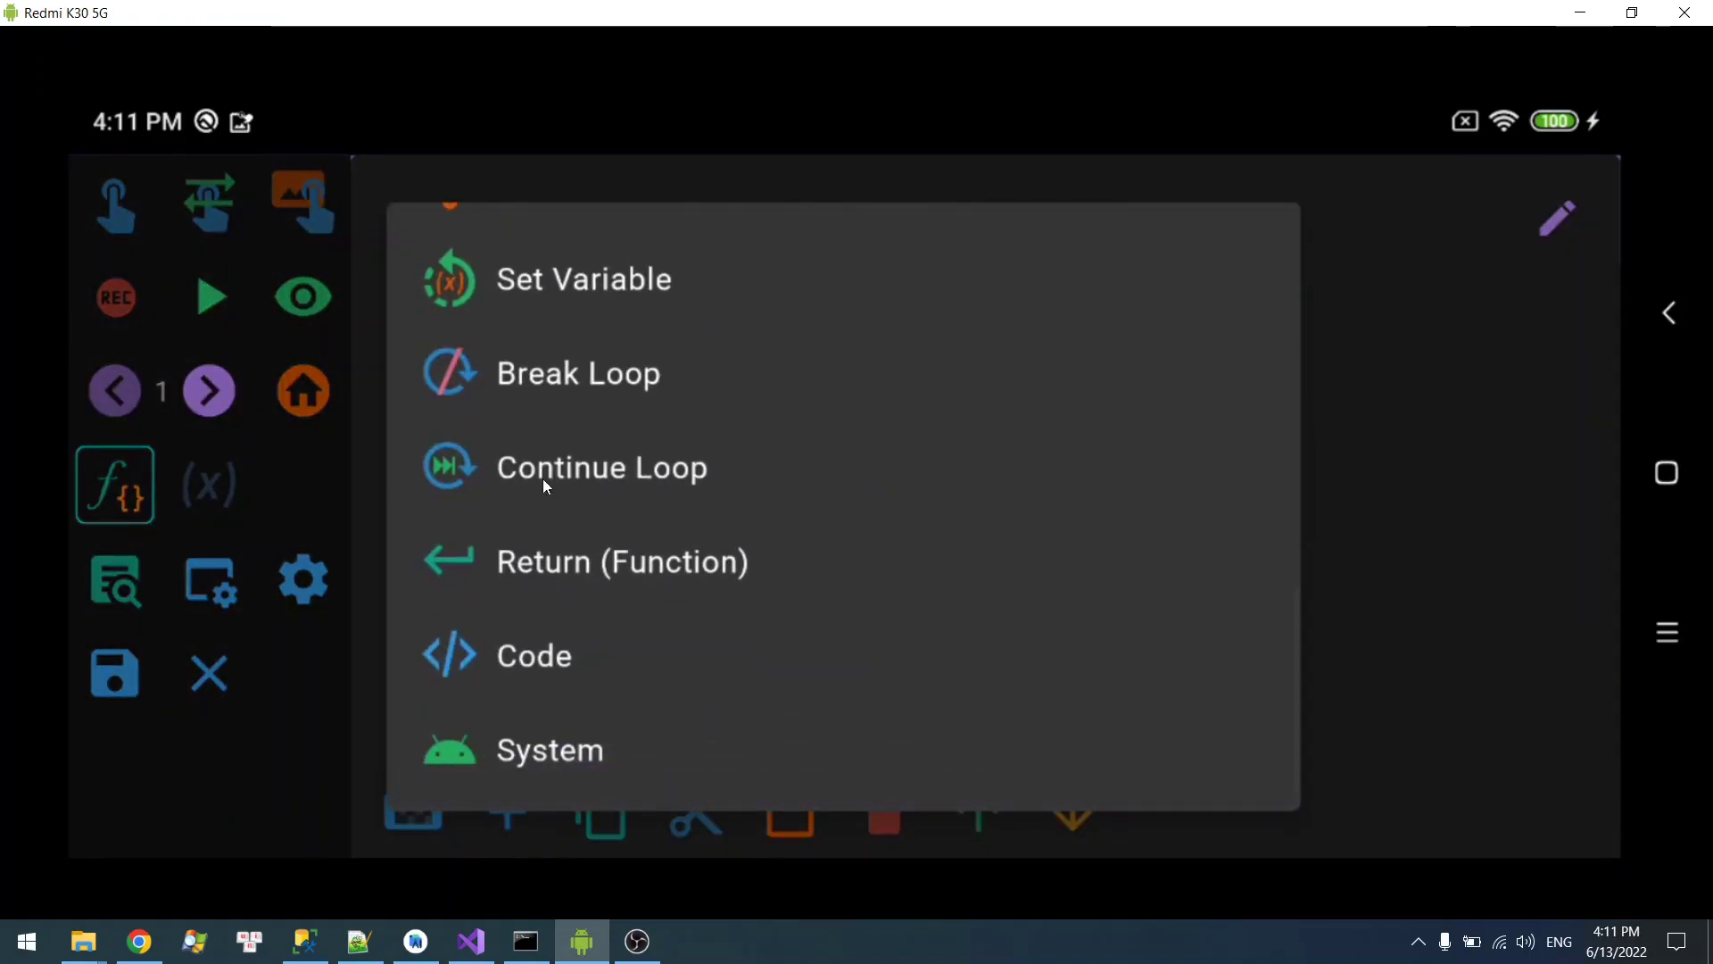
left_click(571, 754)
left_click(807, 363)
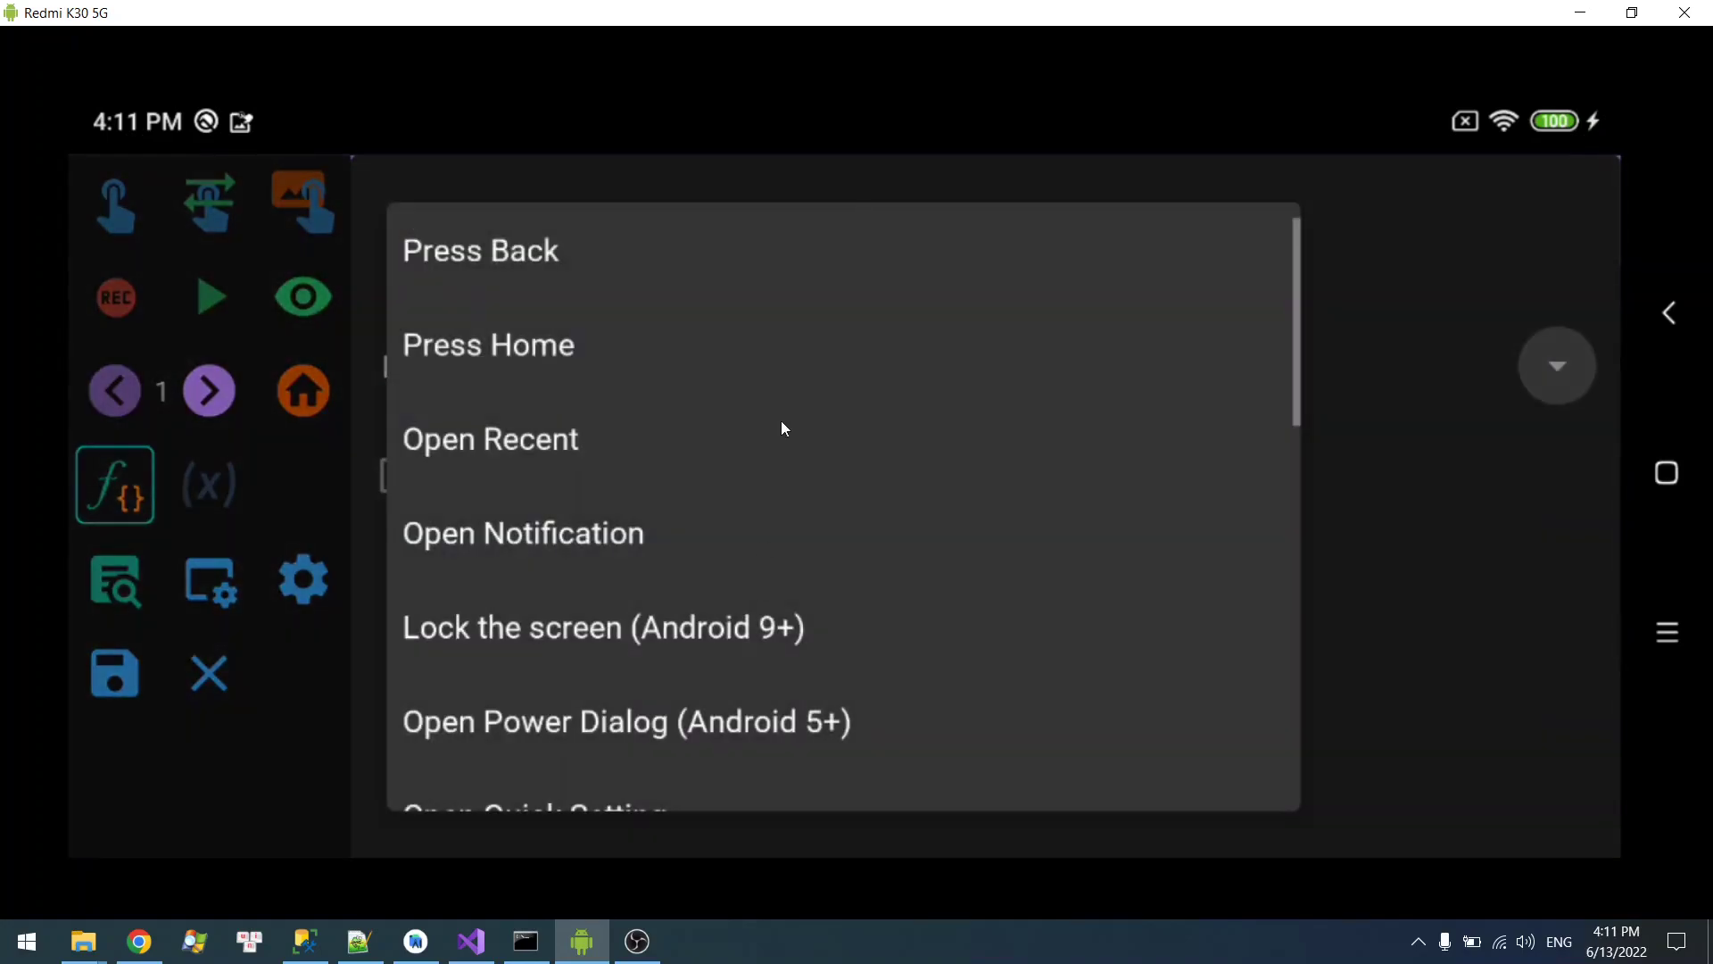
scroll(759, 383, "down", 10)
scroll(705, 518, "up", 3)
left_click(607, 468)
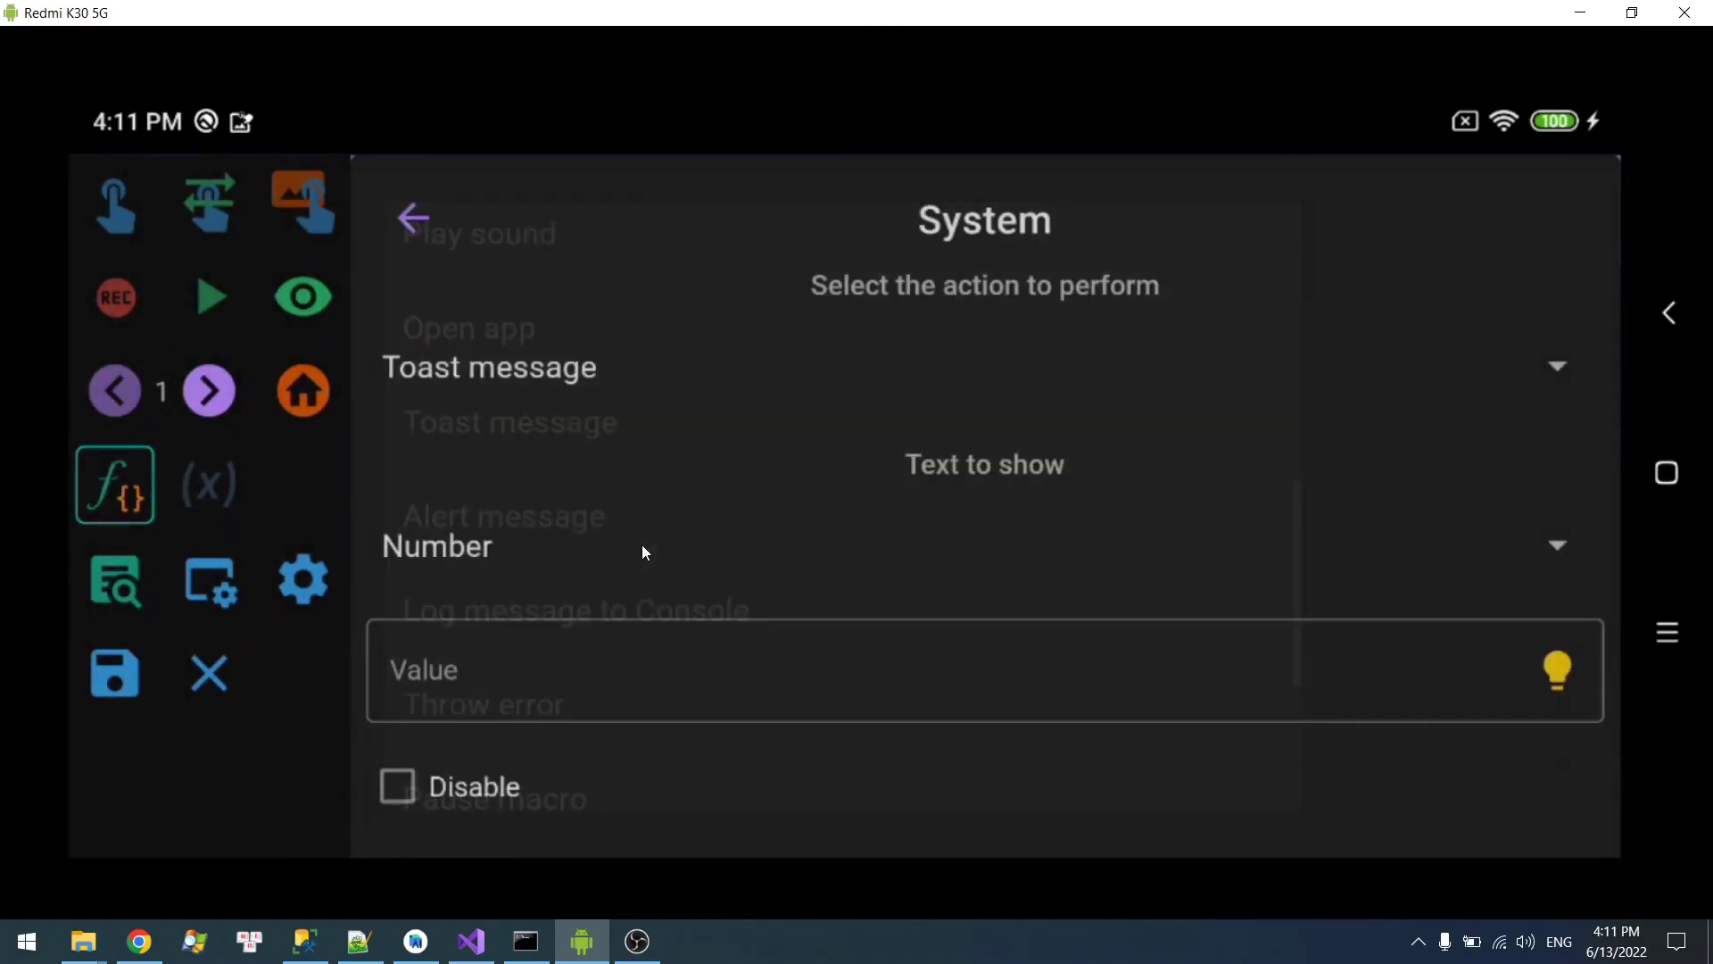
- Set the toast value to the String 'This is debug' and confirm it
left_click(616, 667)
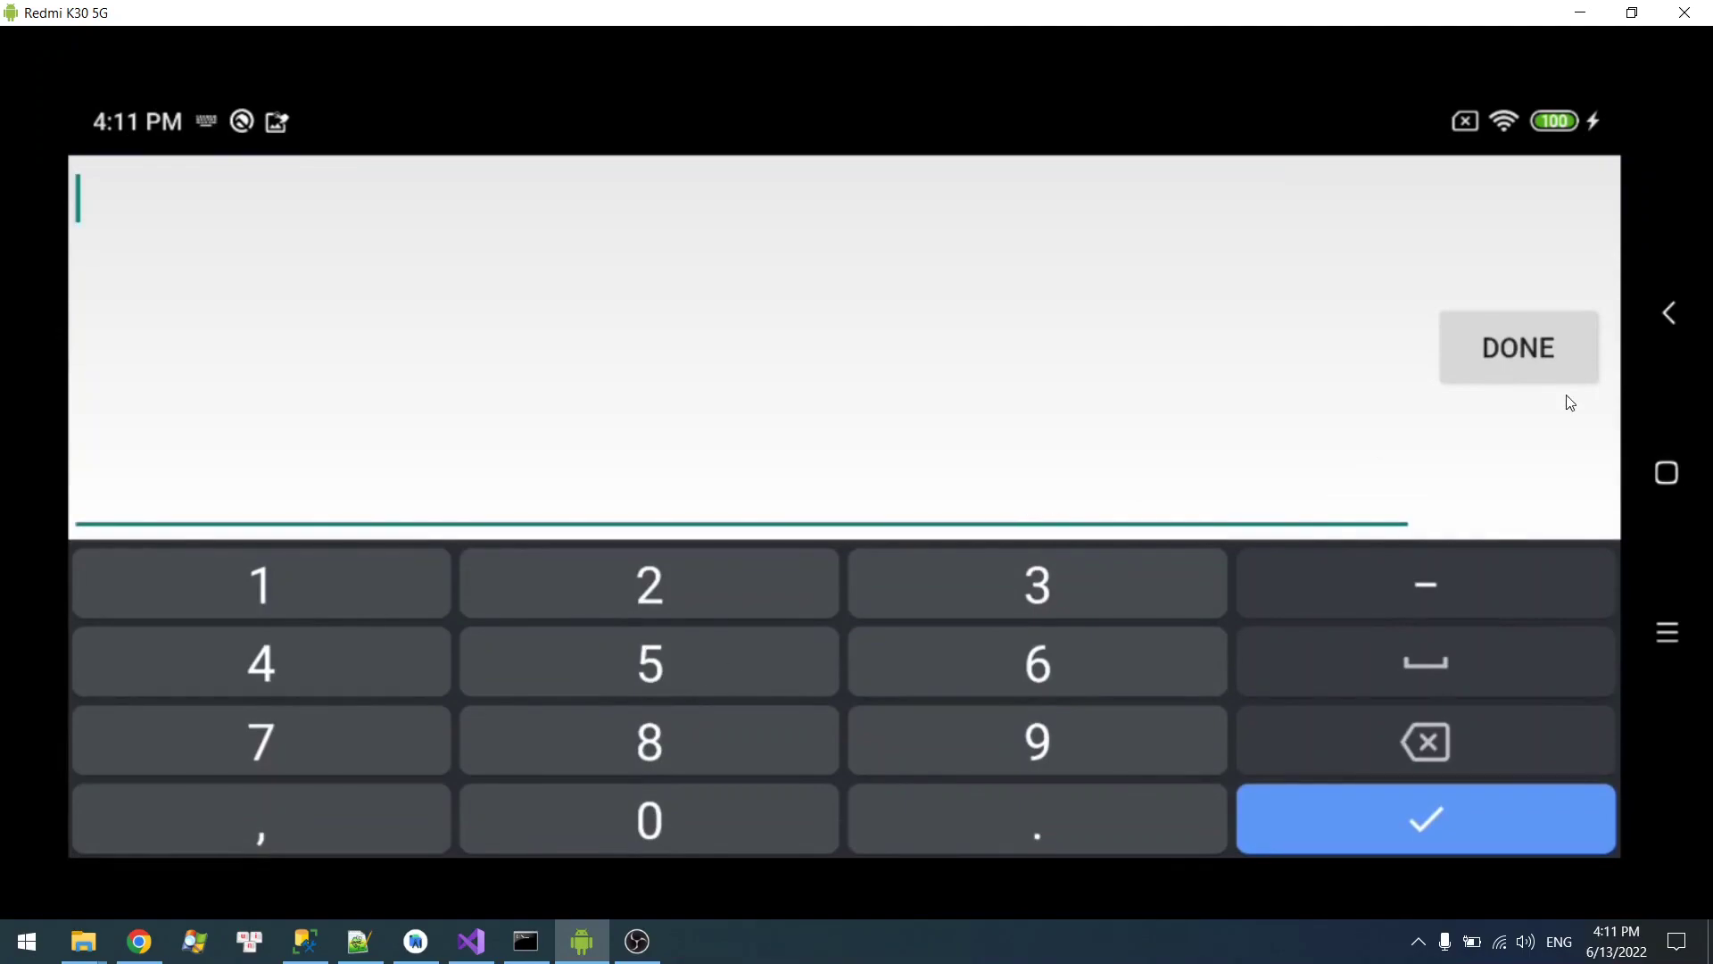
left_click(1539, 367)
left_click(486, 566)
left_click(537, 532)
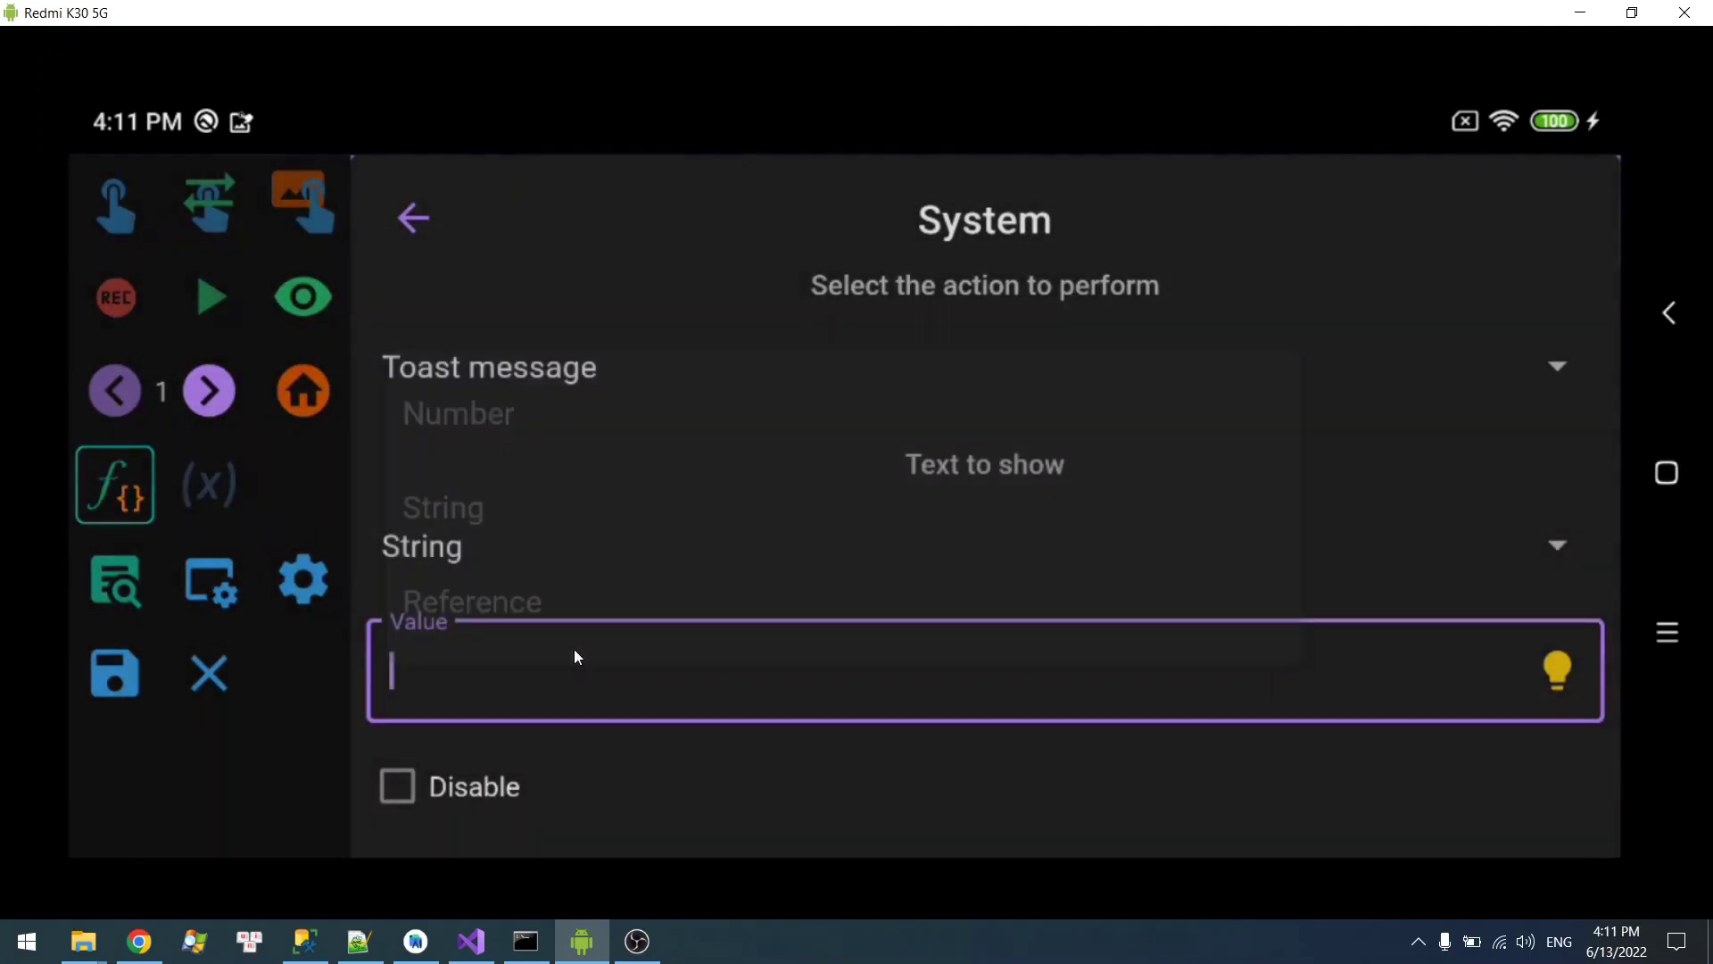
left_click(550, 678)
type("This is ddeb")
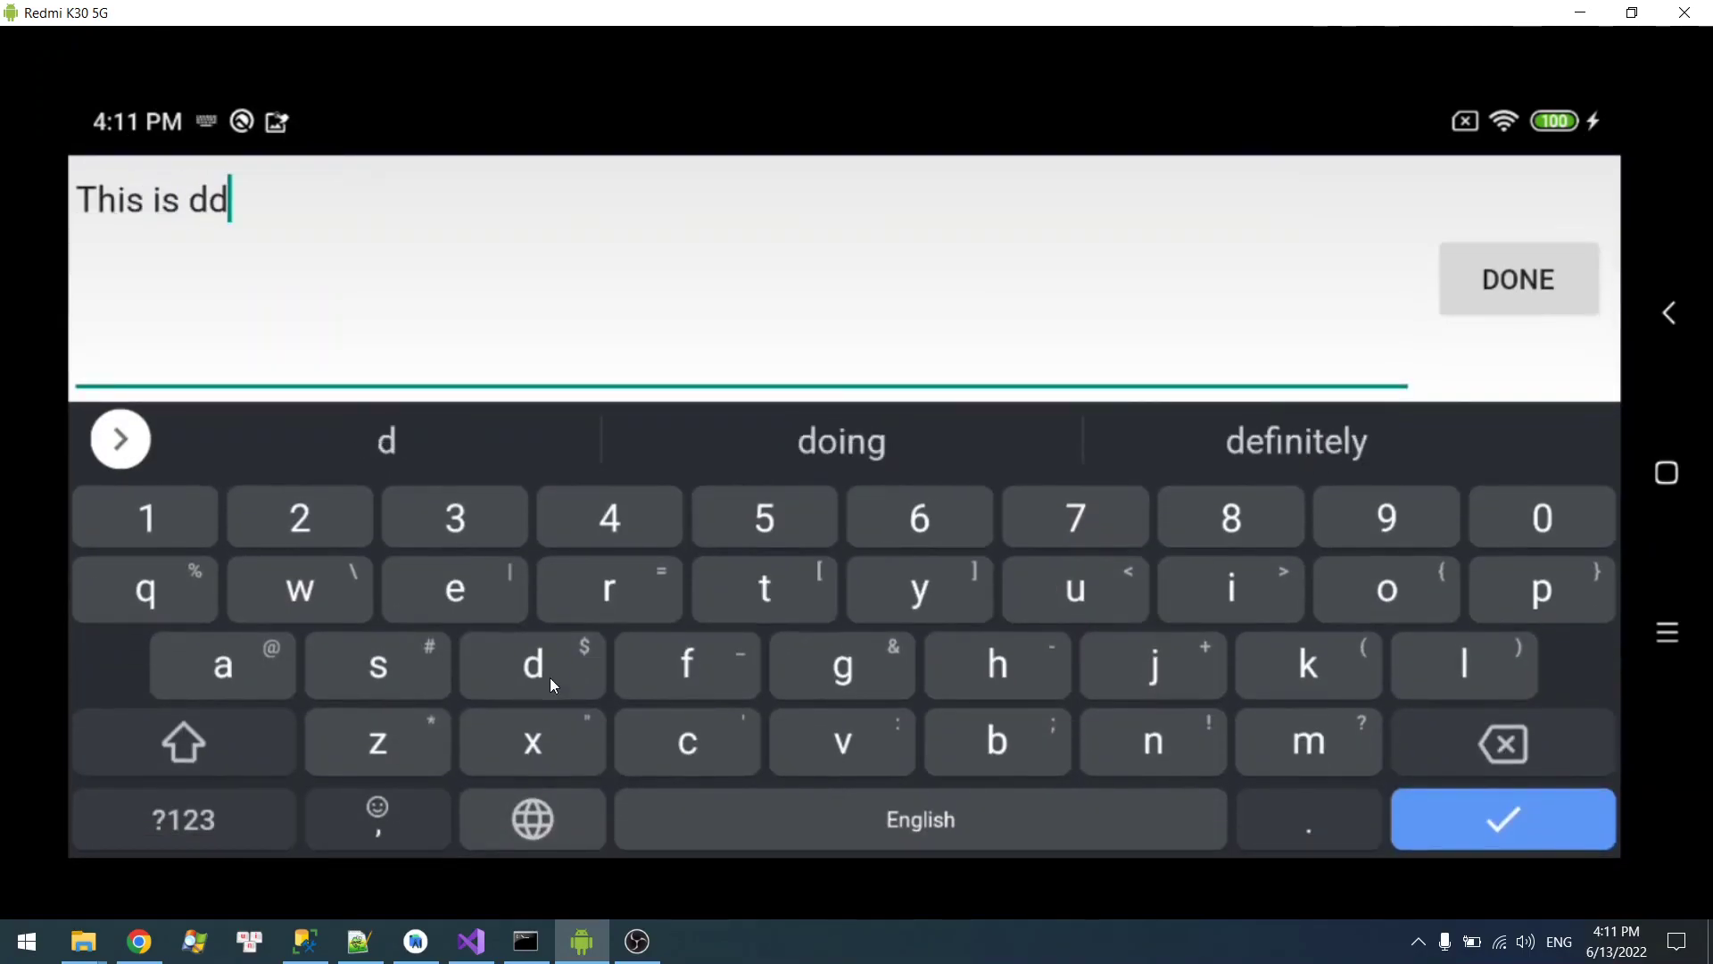
key("BackSpace")
key("BackSpace")
key("BackSpace")
type("ebug")
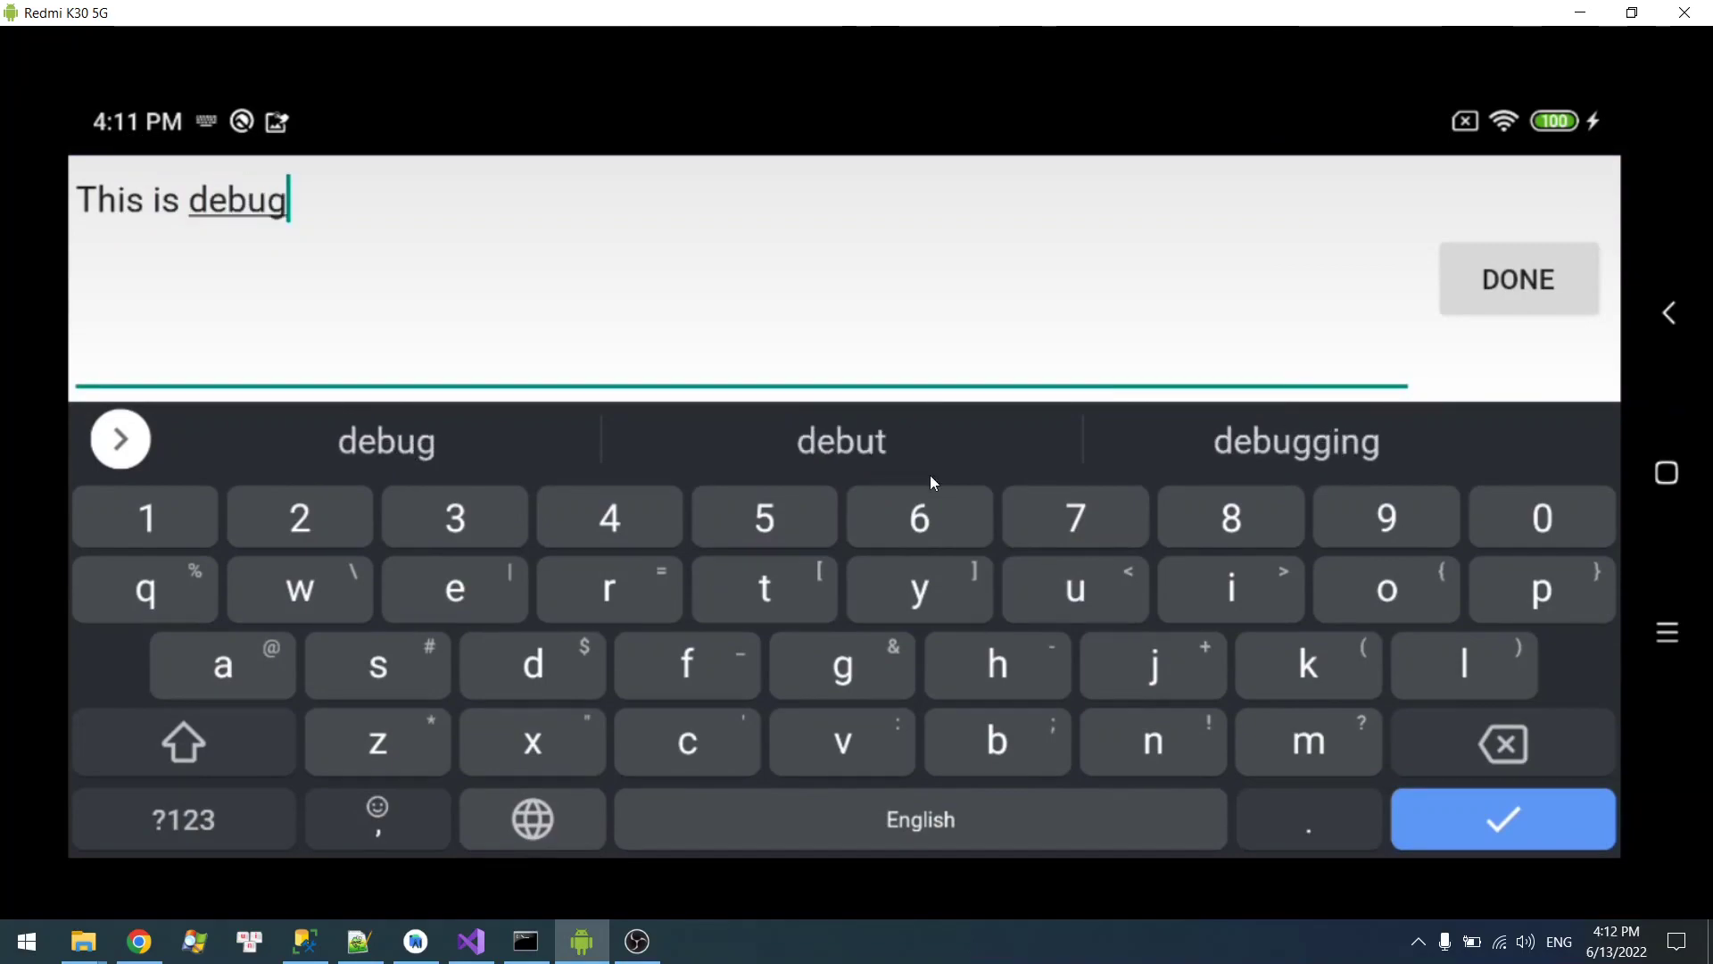
left_click(1518, 280)
- Go back up through the Debug group to the Mission Loop steps
left_click(425, 253)
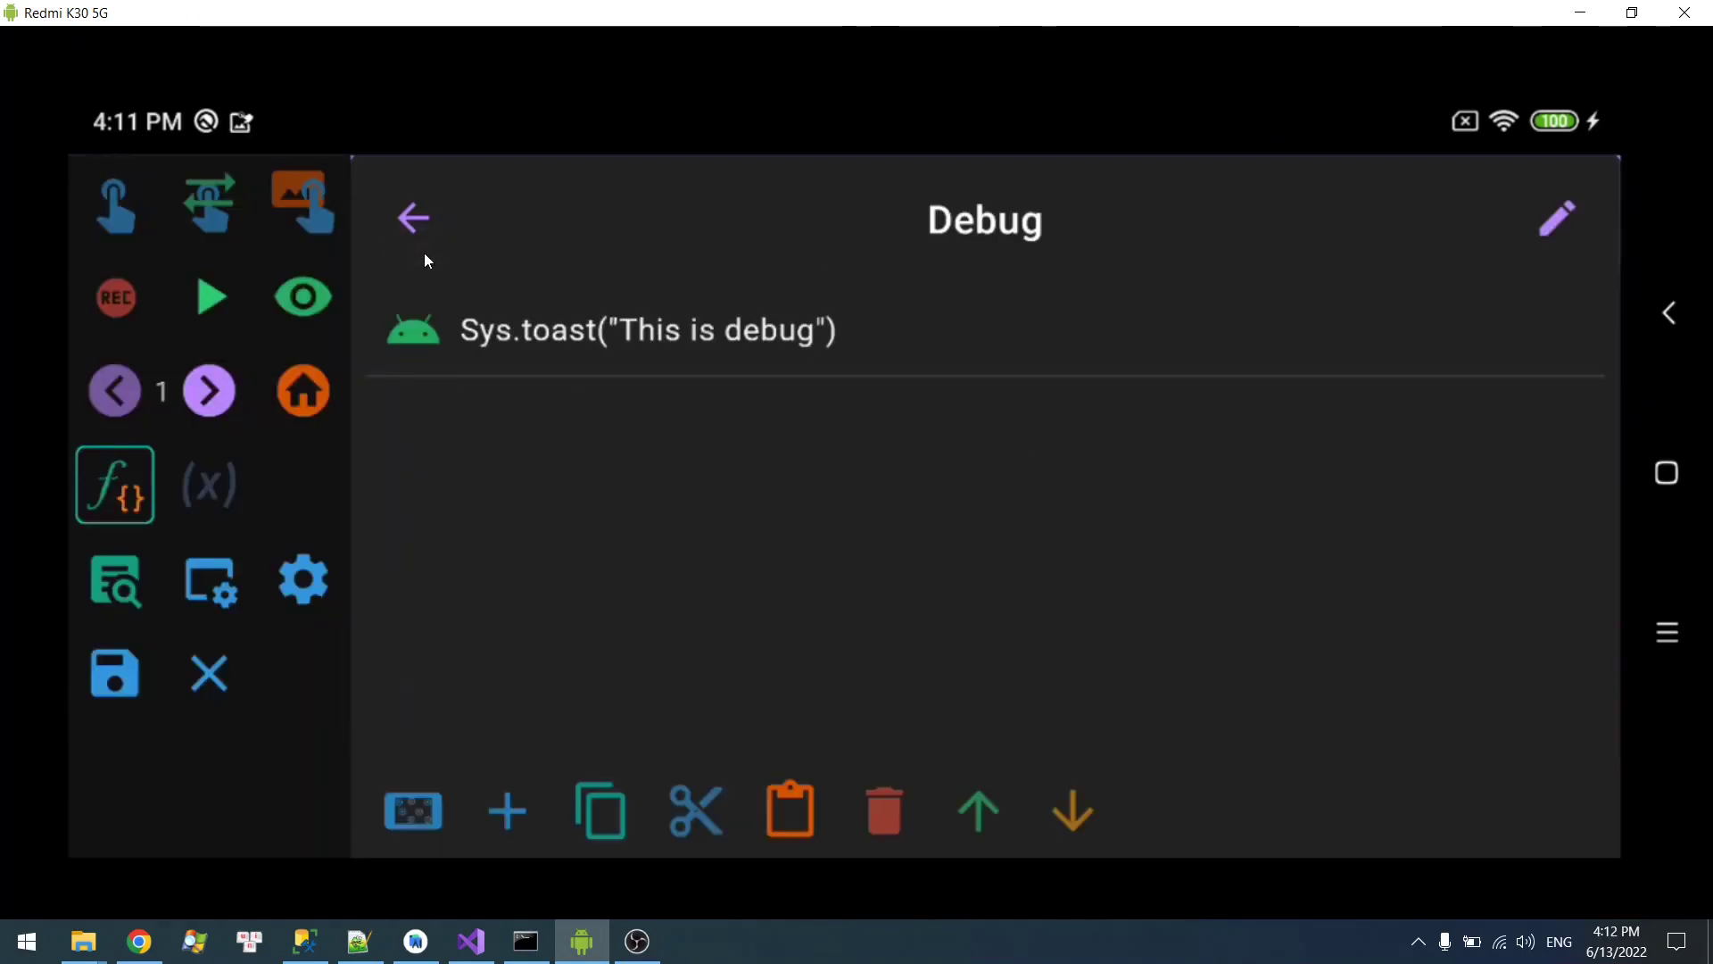
left_click(424, 254)
scroll(603, 553, "down", 1)
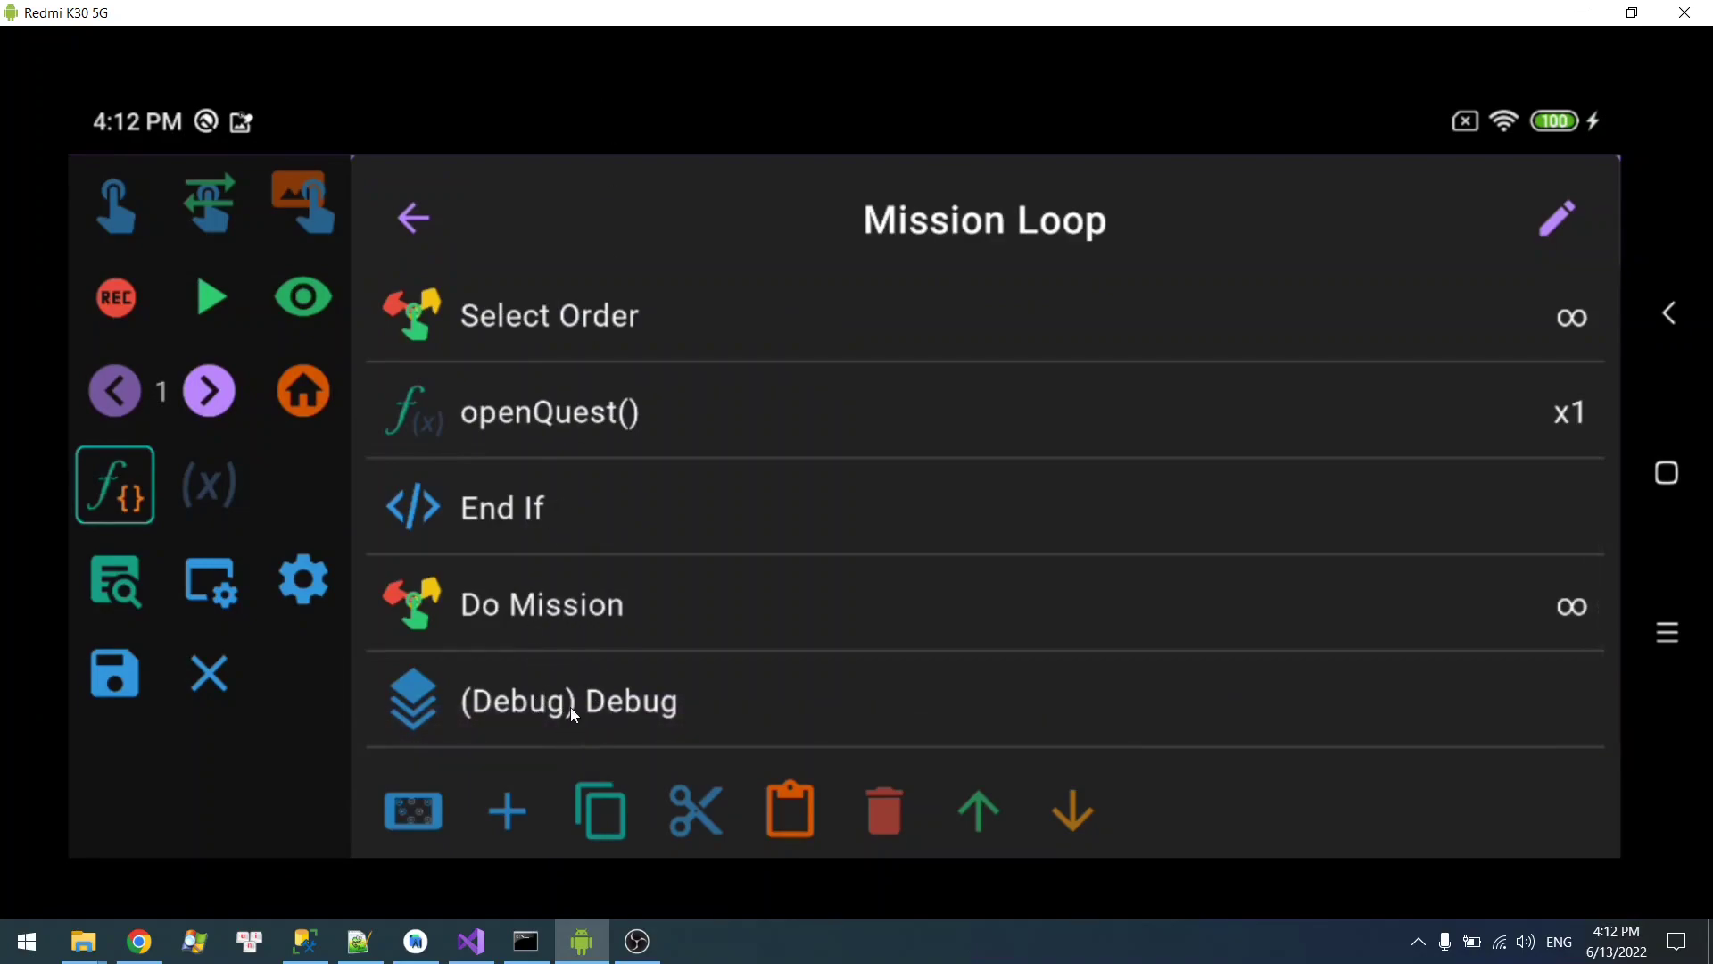
- Return to the coc function's groups and check Flavor Setting's build variant list, leaving OriginalDebug
left_click(414, 217)
right_click(363, 283)
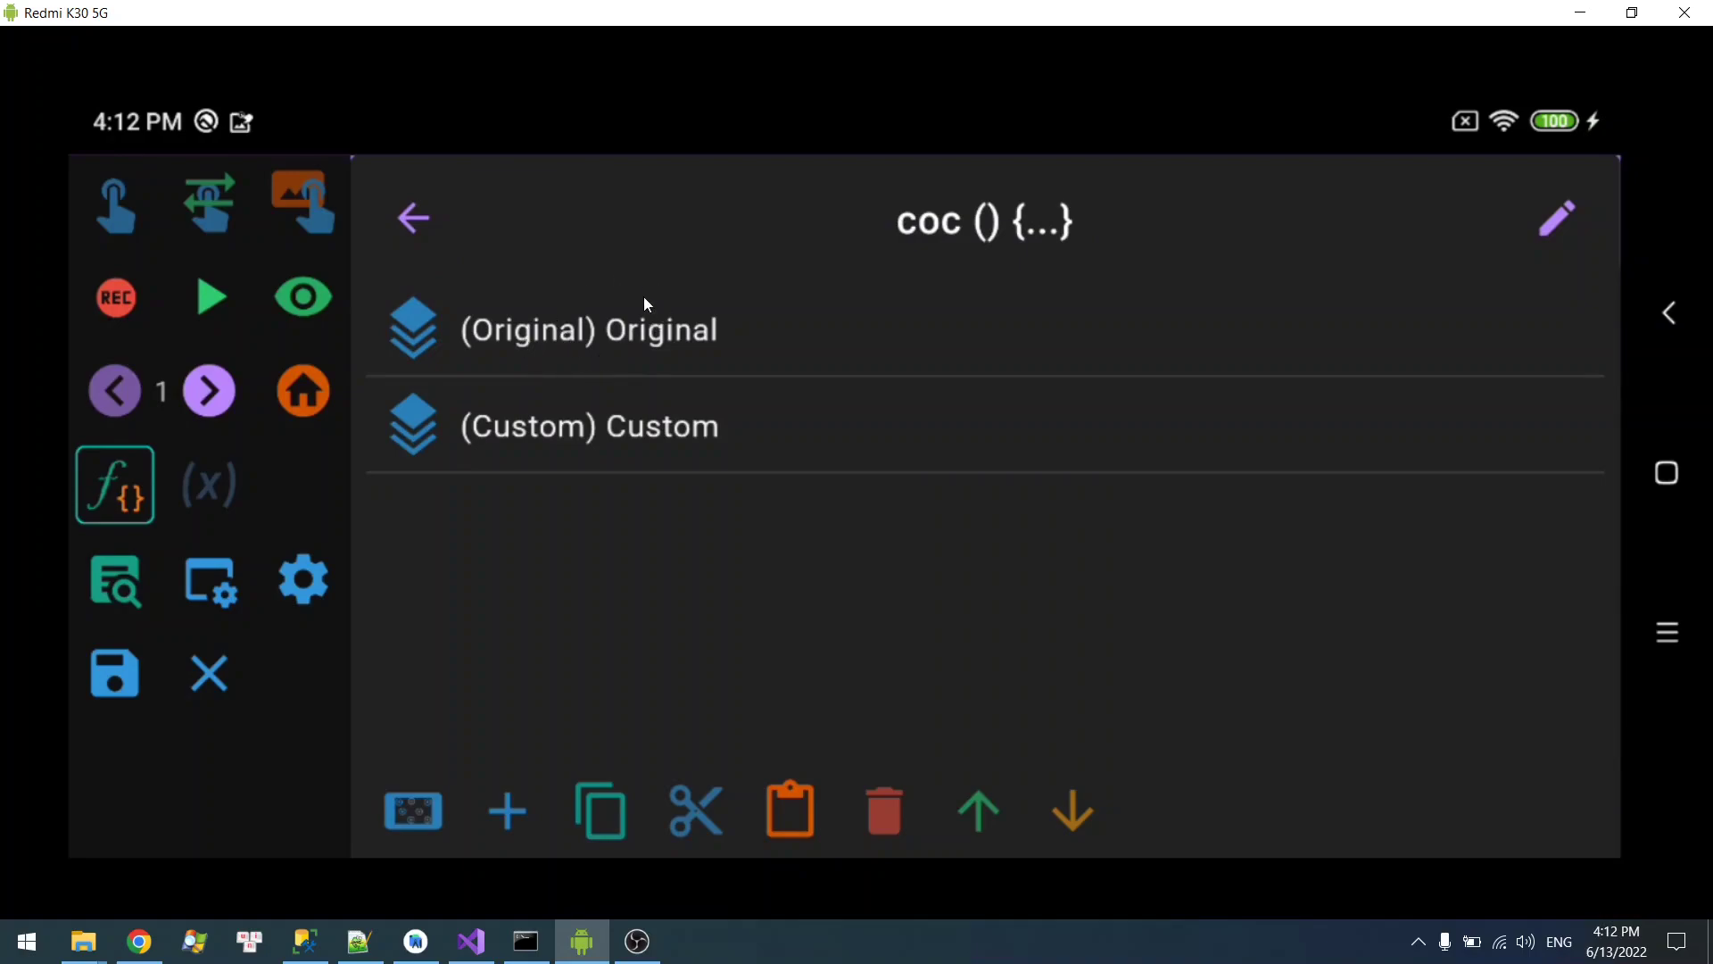
left_click(286, 567)
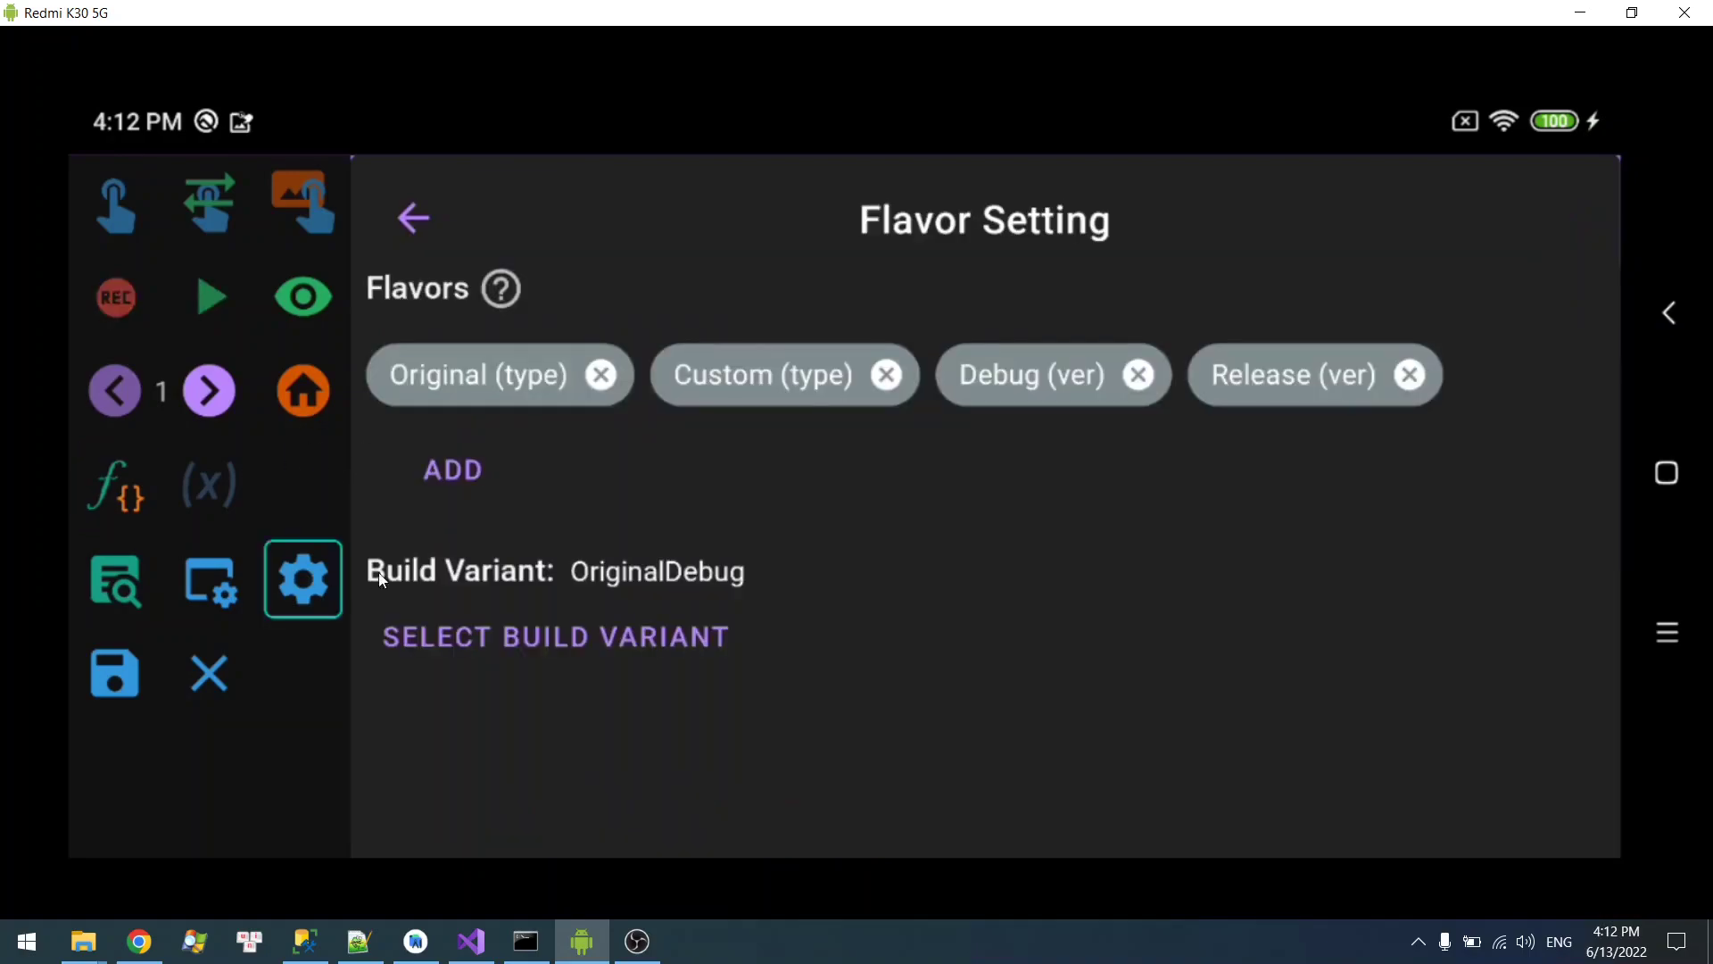
left_click(553, 637)
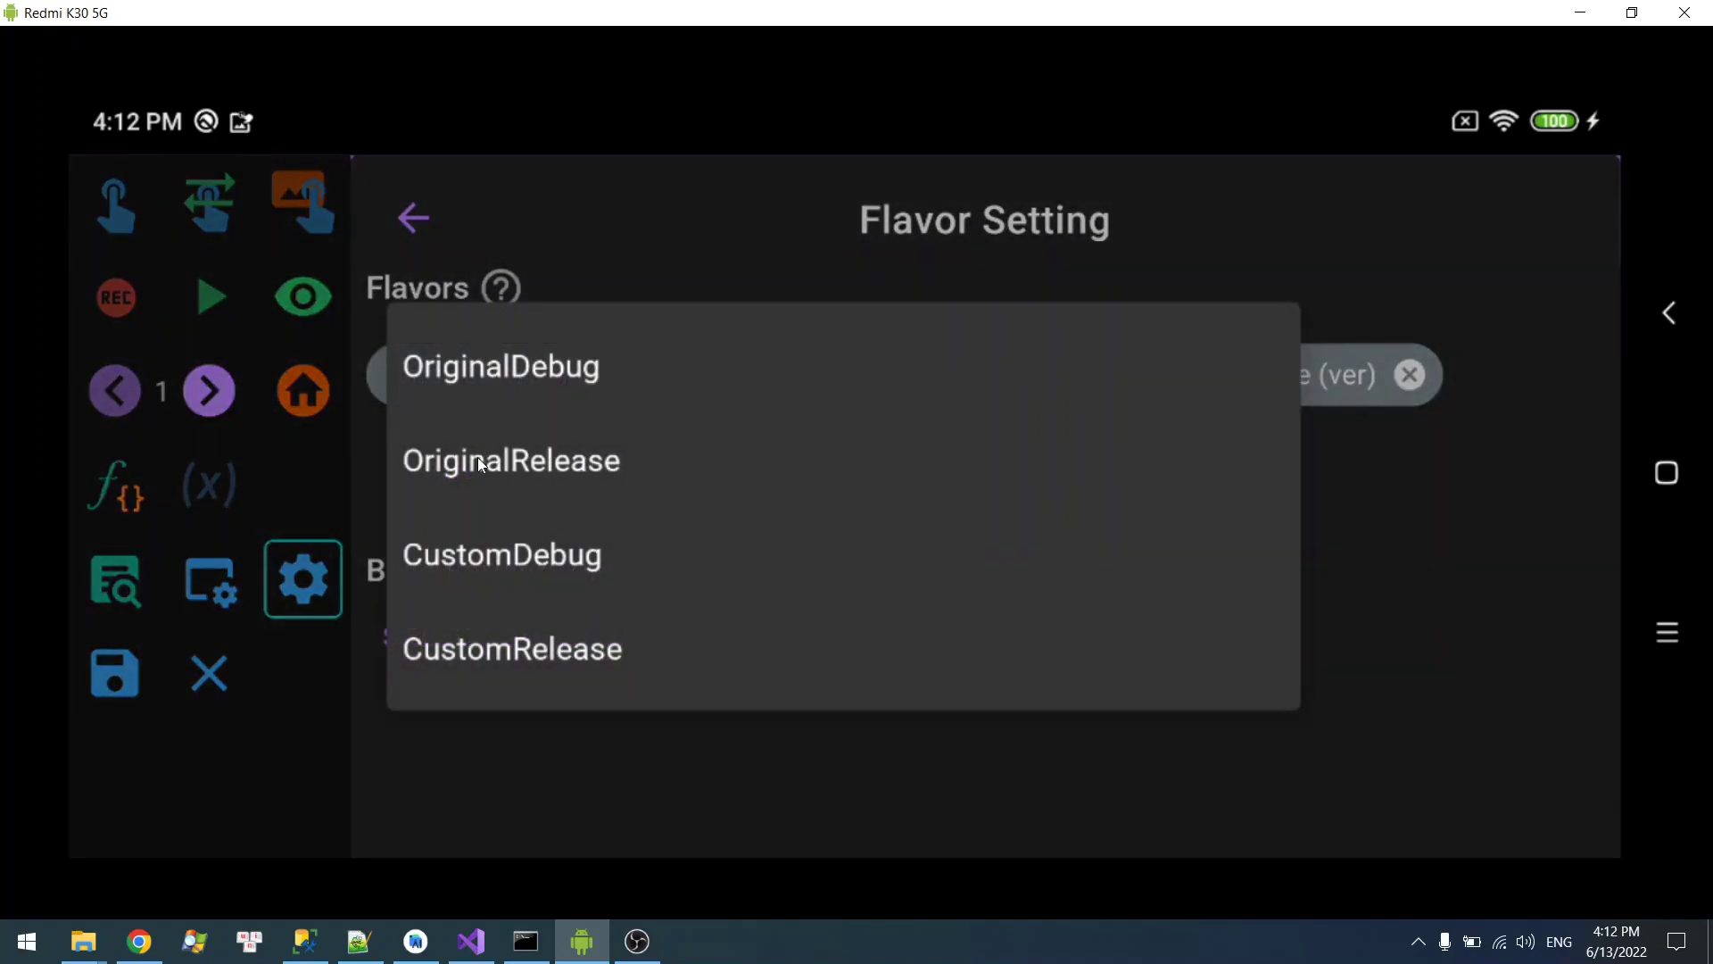
left_click(565, 768)
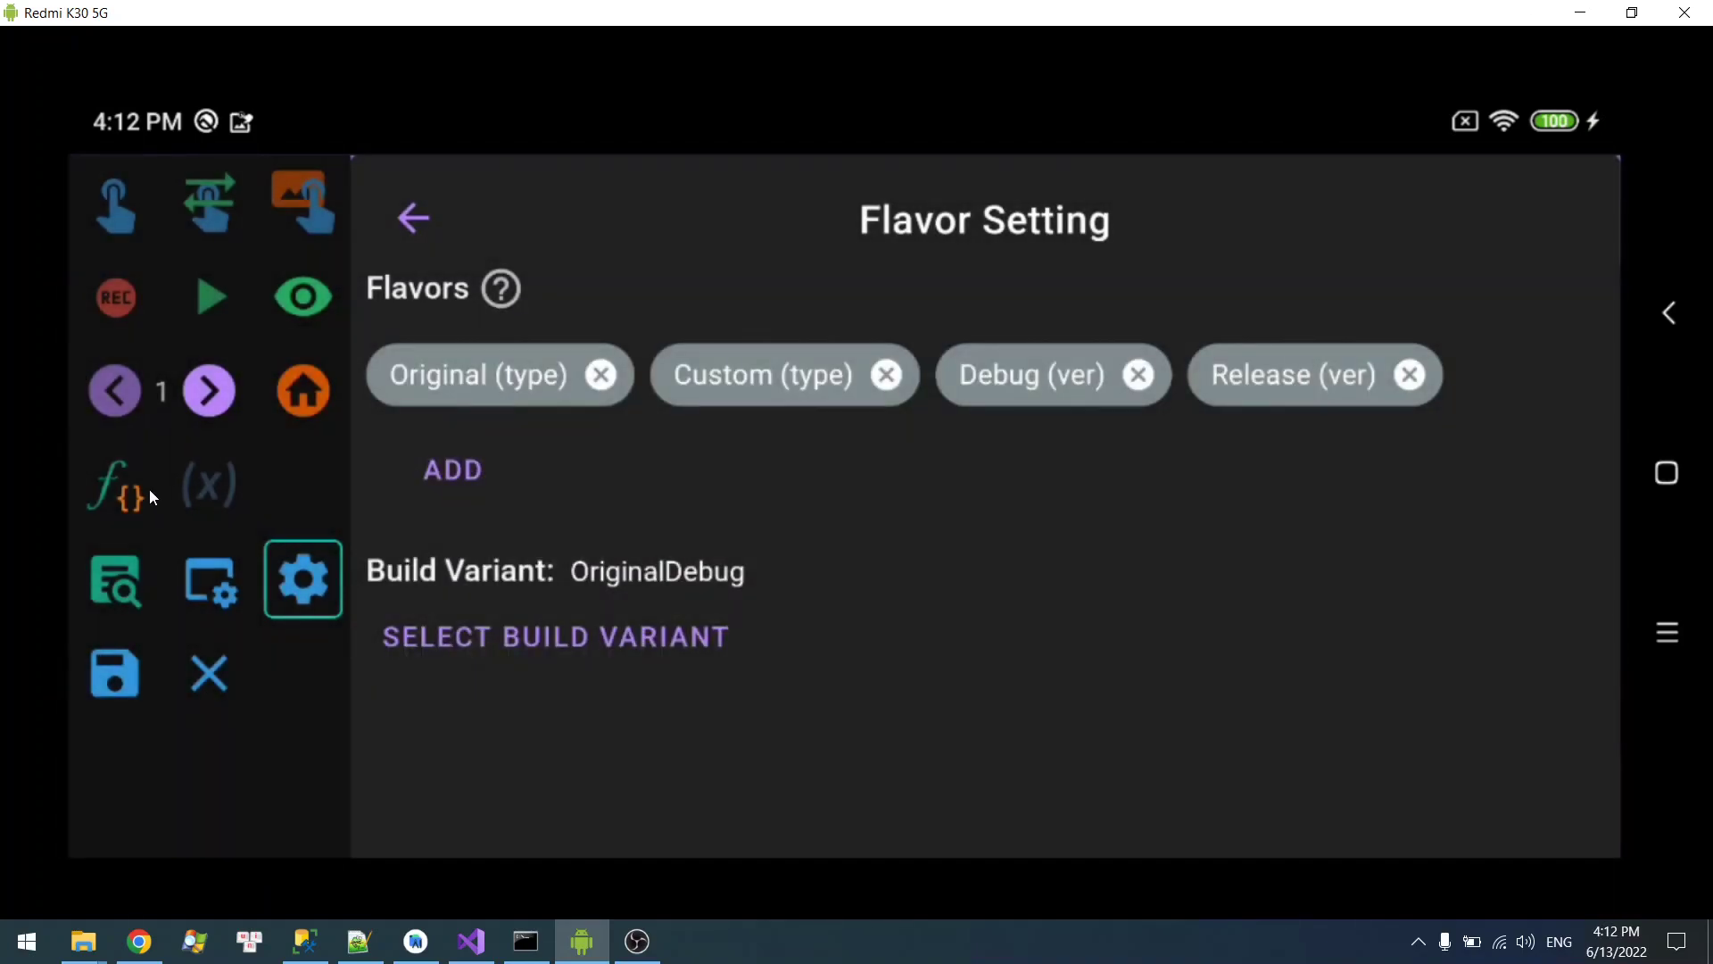
- Reopen coc, then the Original group's Mission Loop steps, scrolling to the (Debug) Debug group
left_click(148, 489)
left_click(576, 329)
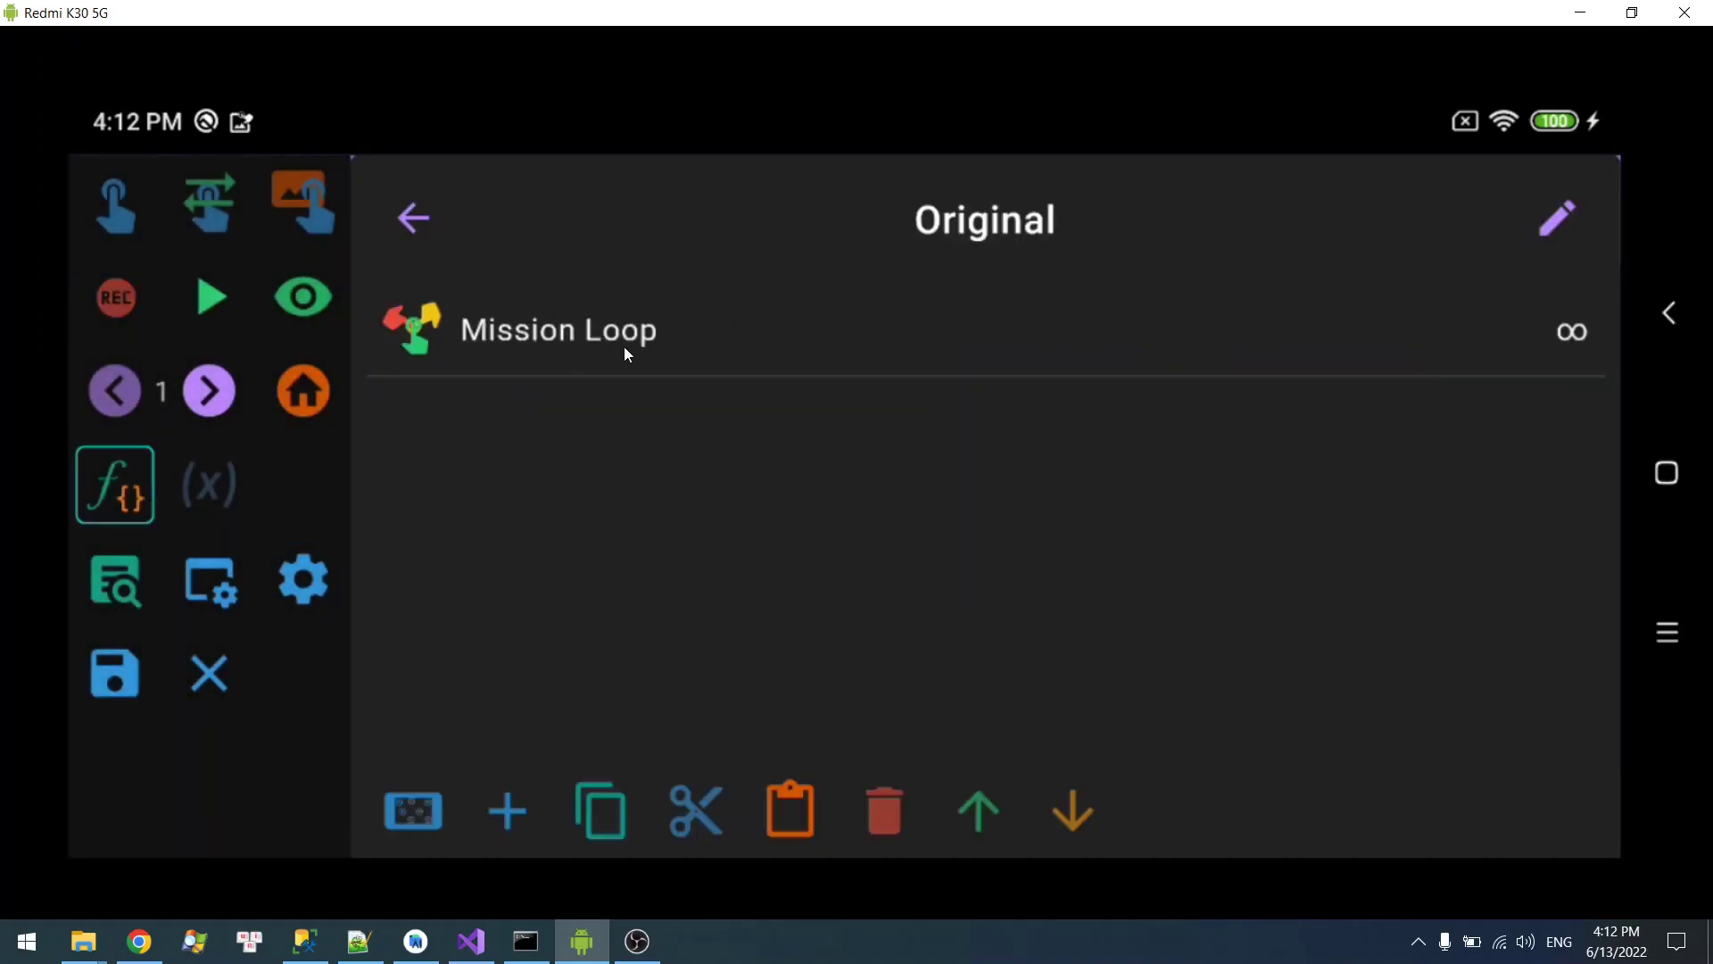
left_click(574, 332)
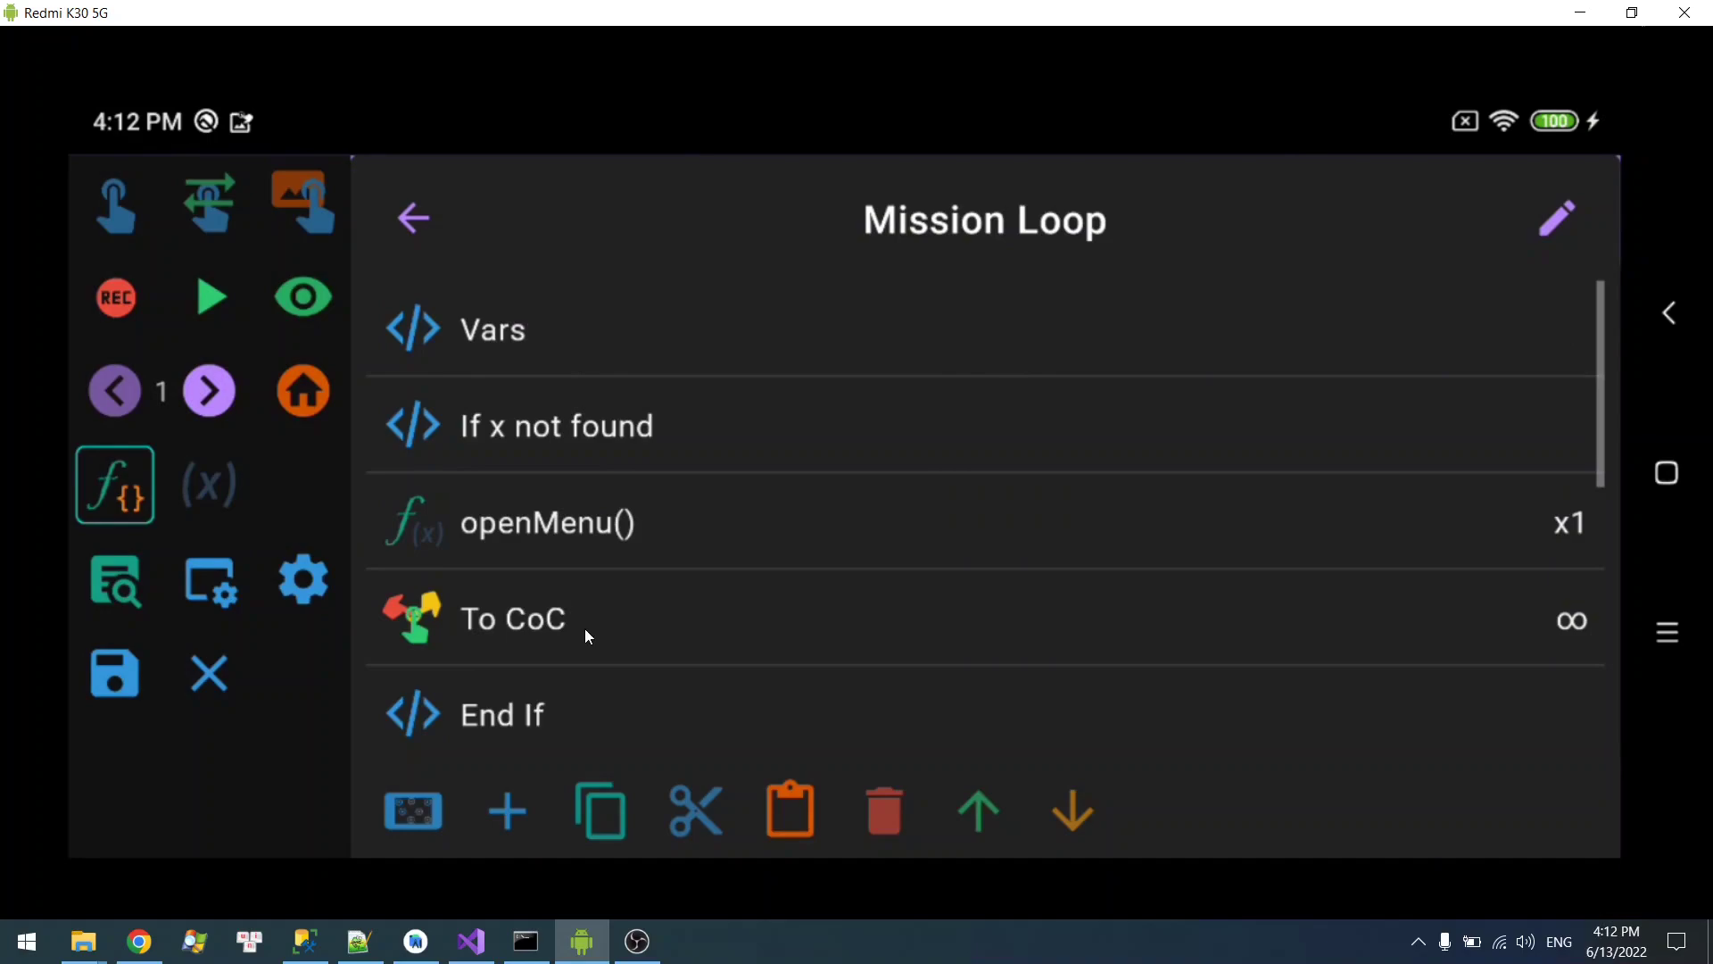
left_click_drag(585, 629, 642, 296)
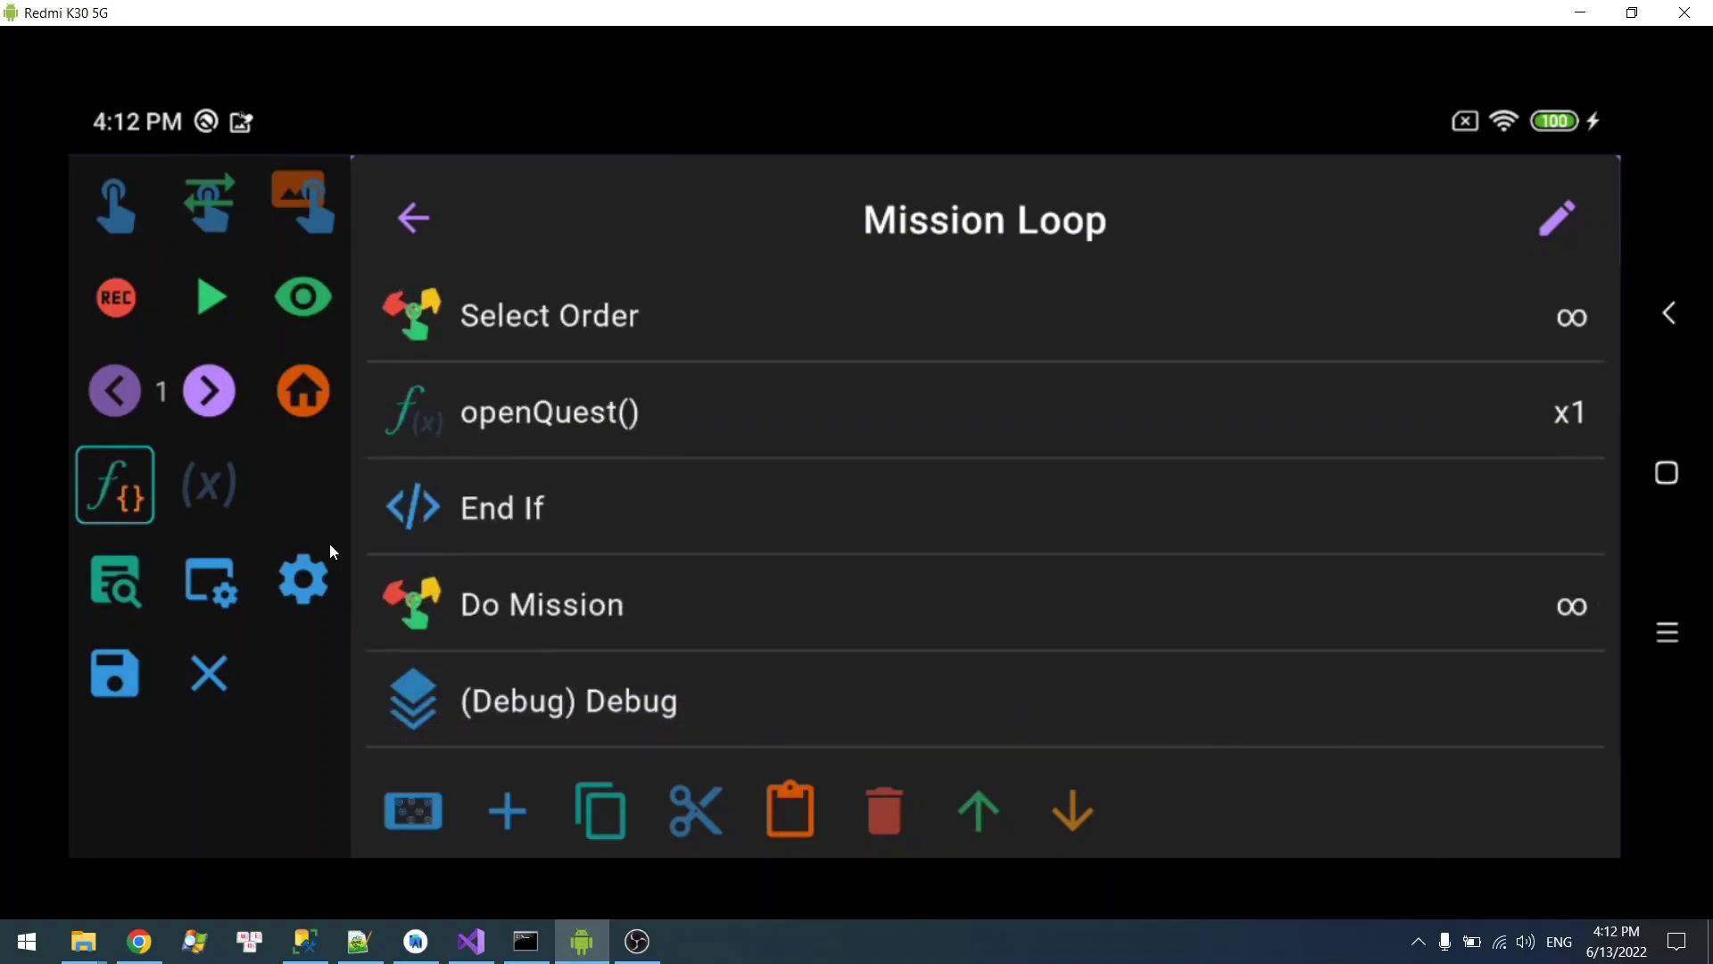
- Recheck the build variant list, keeping OriginalDebug, and return to the Mission Loop steps
left_click(298, 589)
left_click(552, 630)
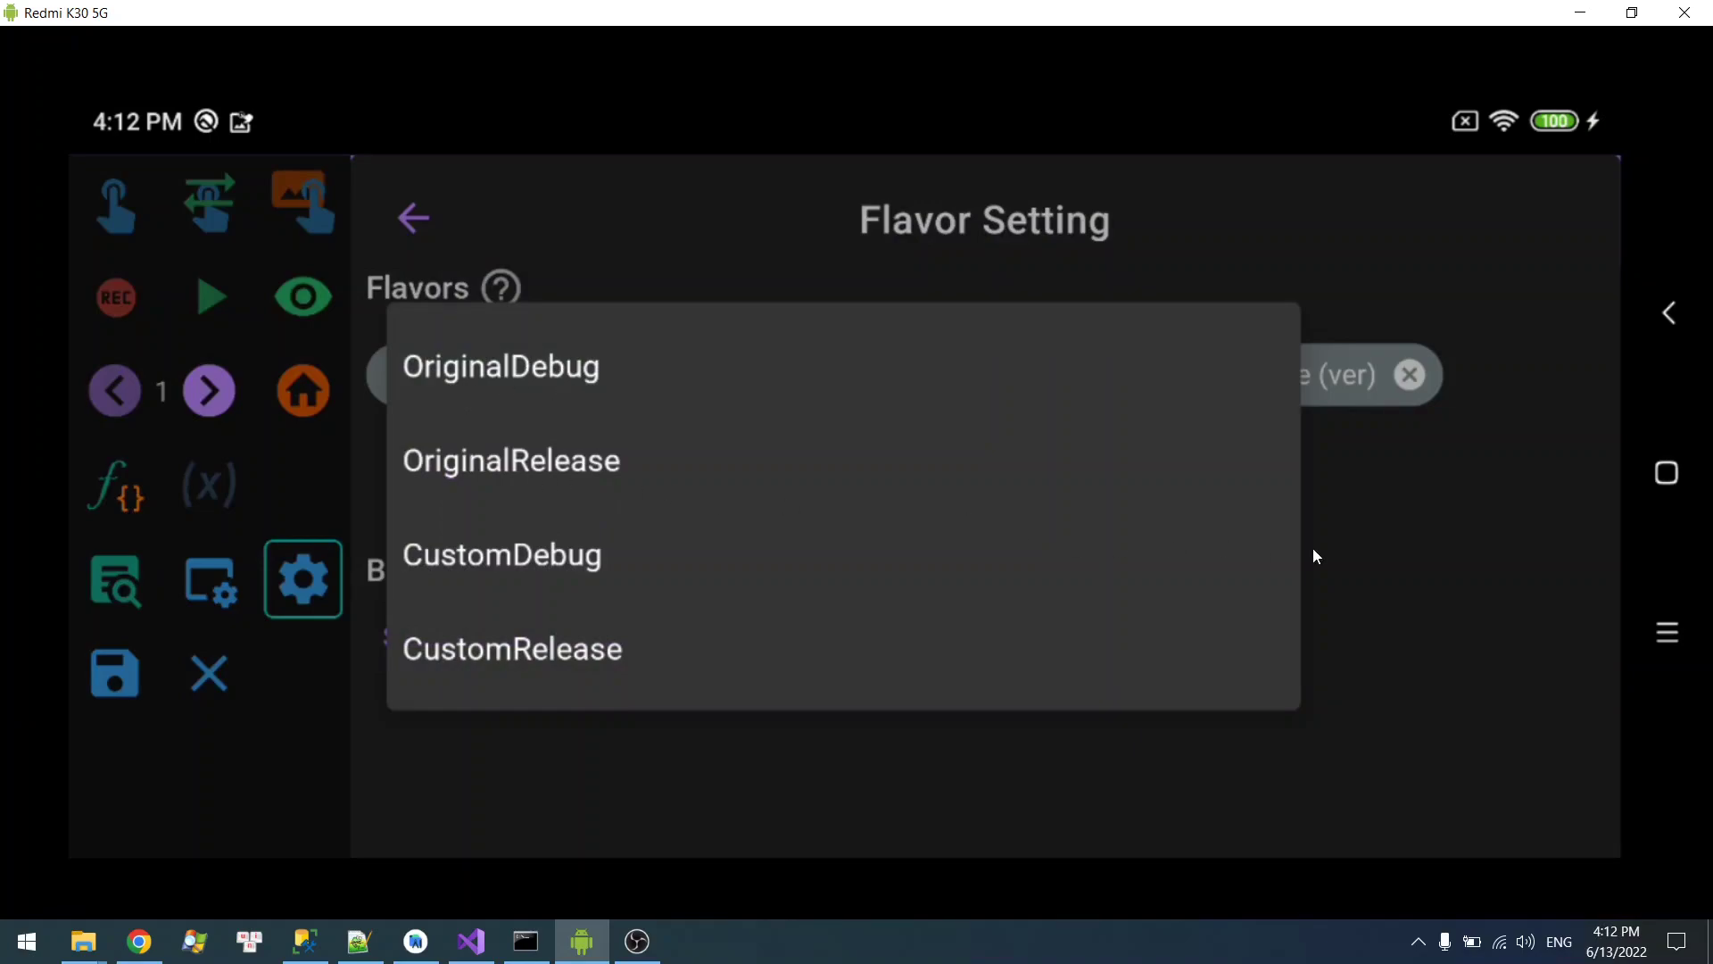
left_click(1484, 603)
left_click(425, 219)
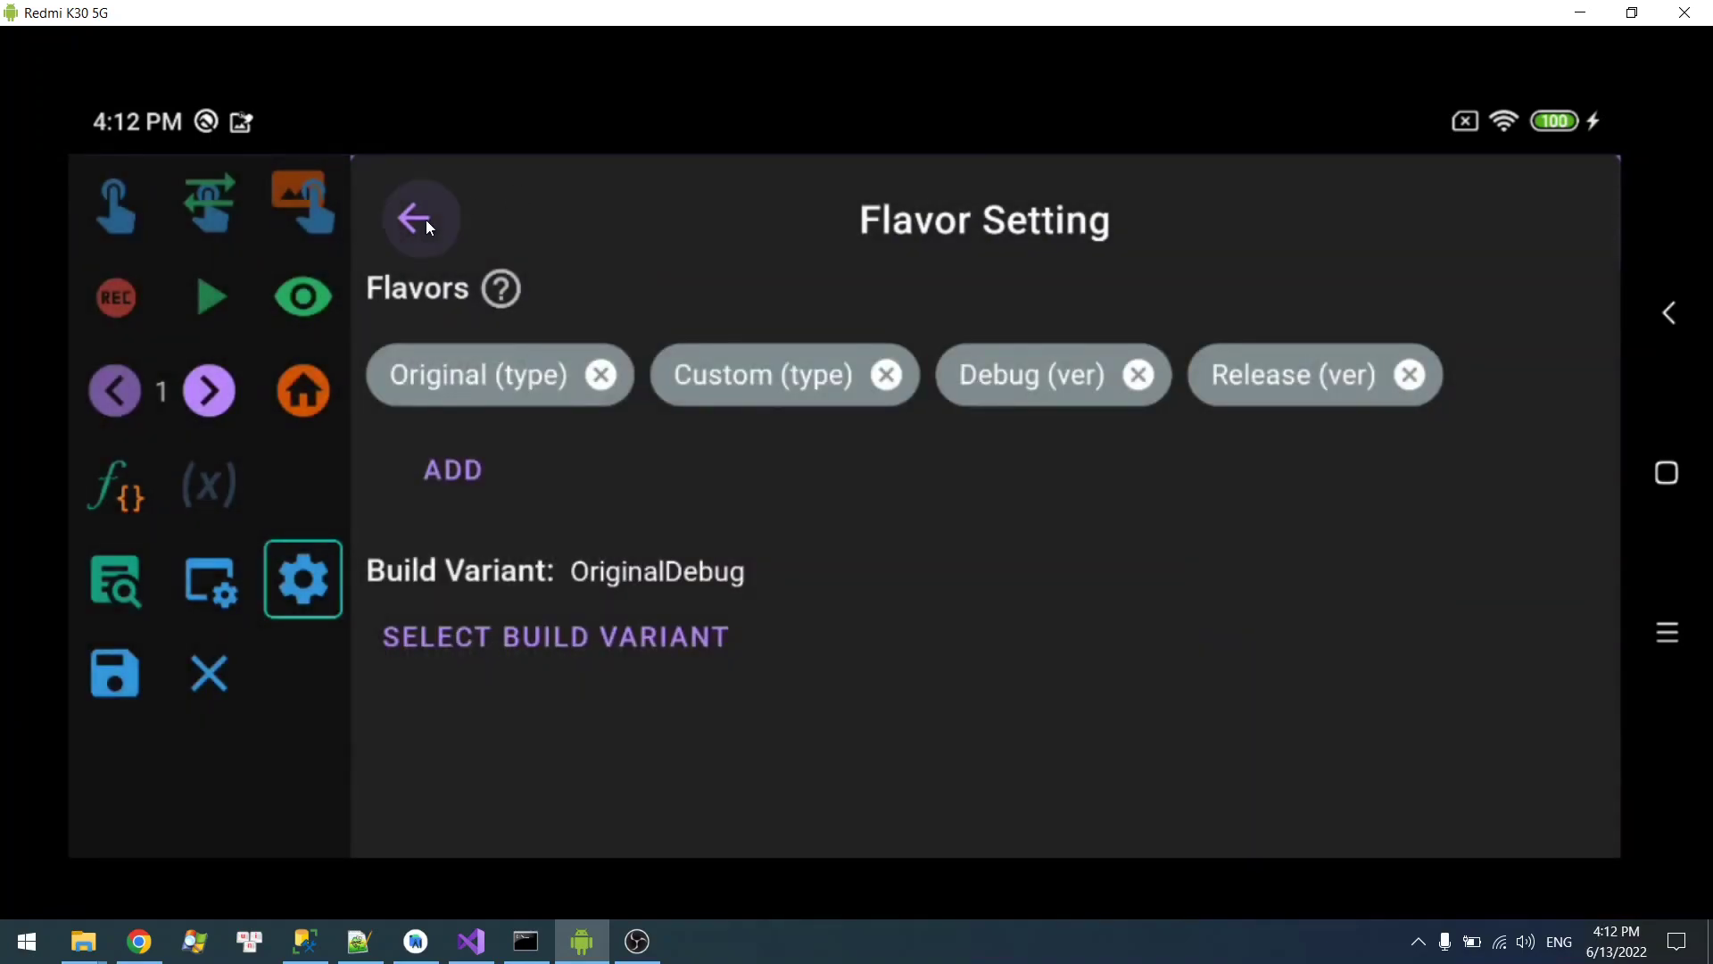
left_click(120, 496)
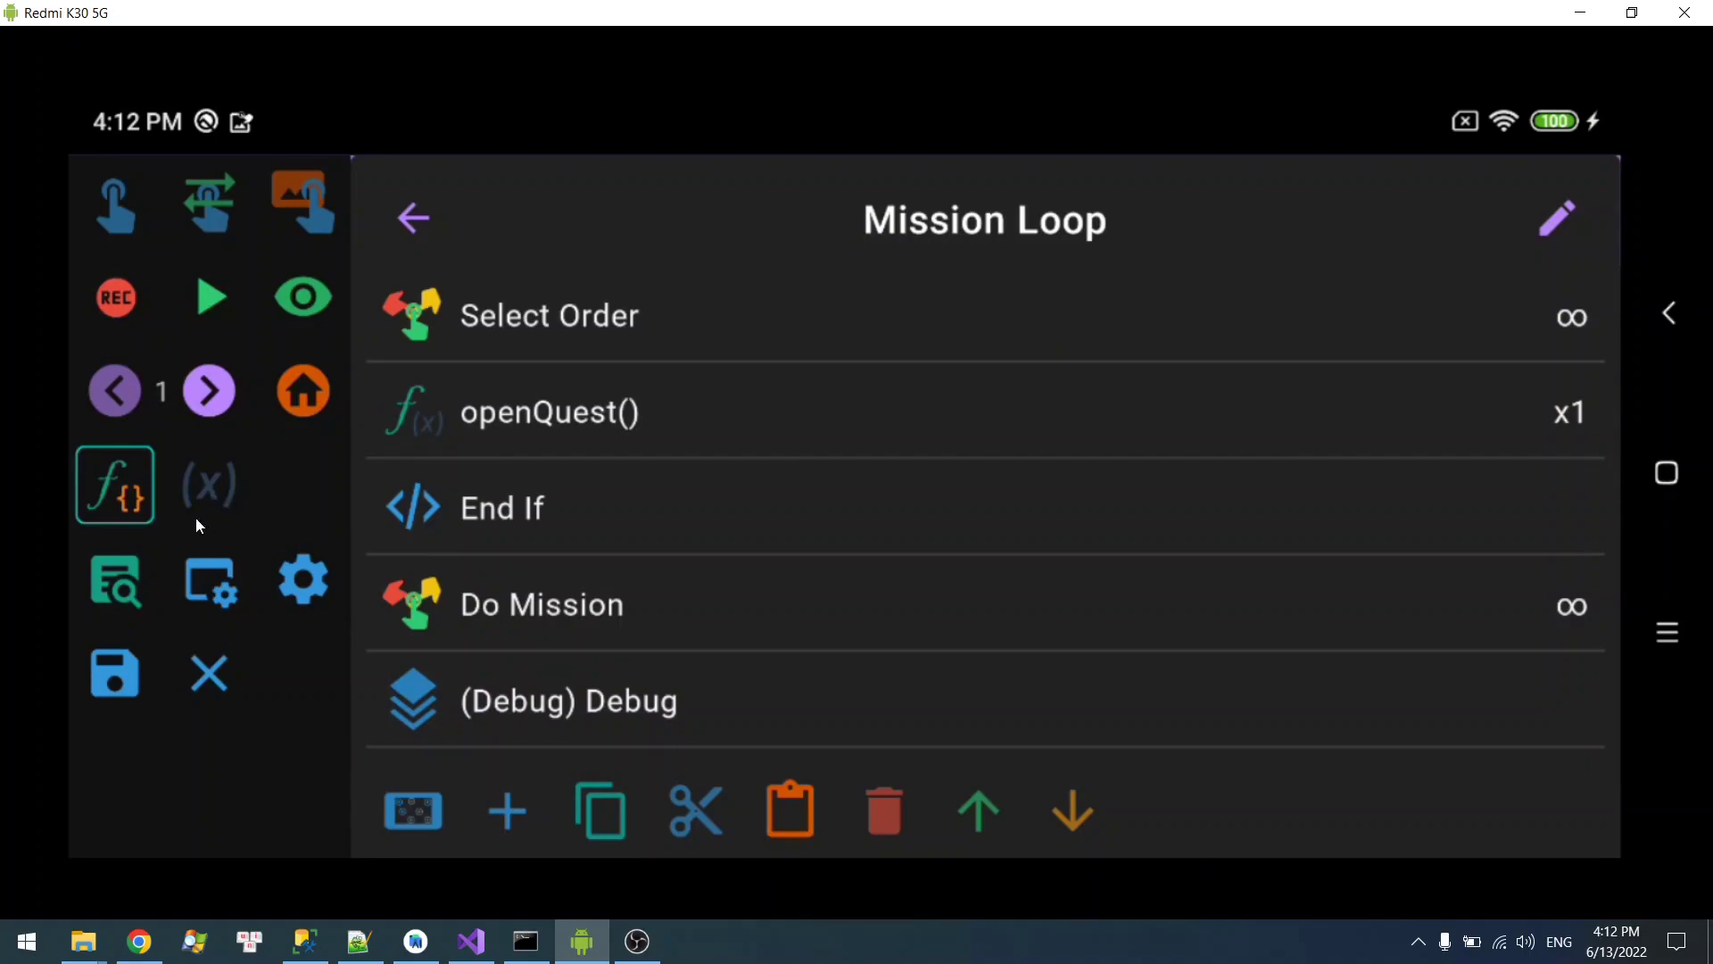
- Save the macro, start it in play mode, and reposition the play-mode controls
left_click(158, 669)
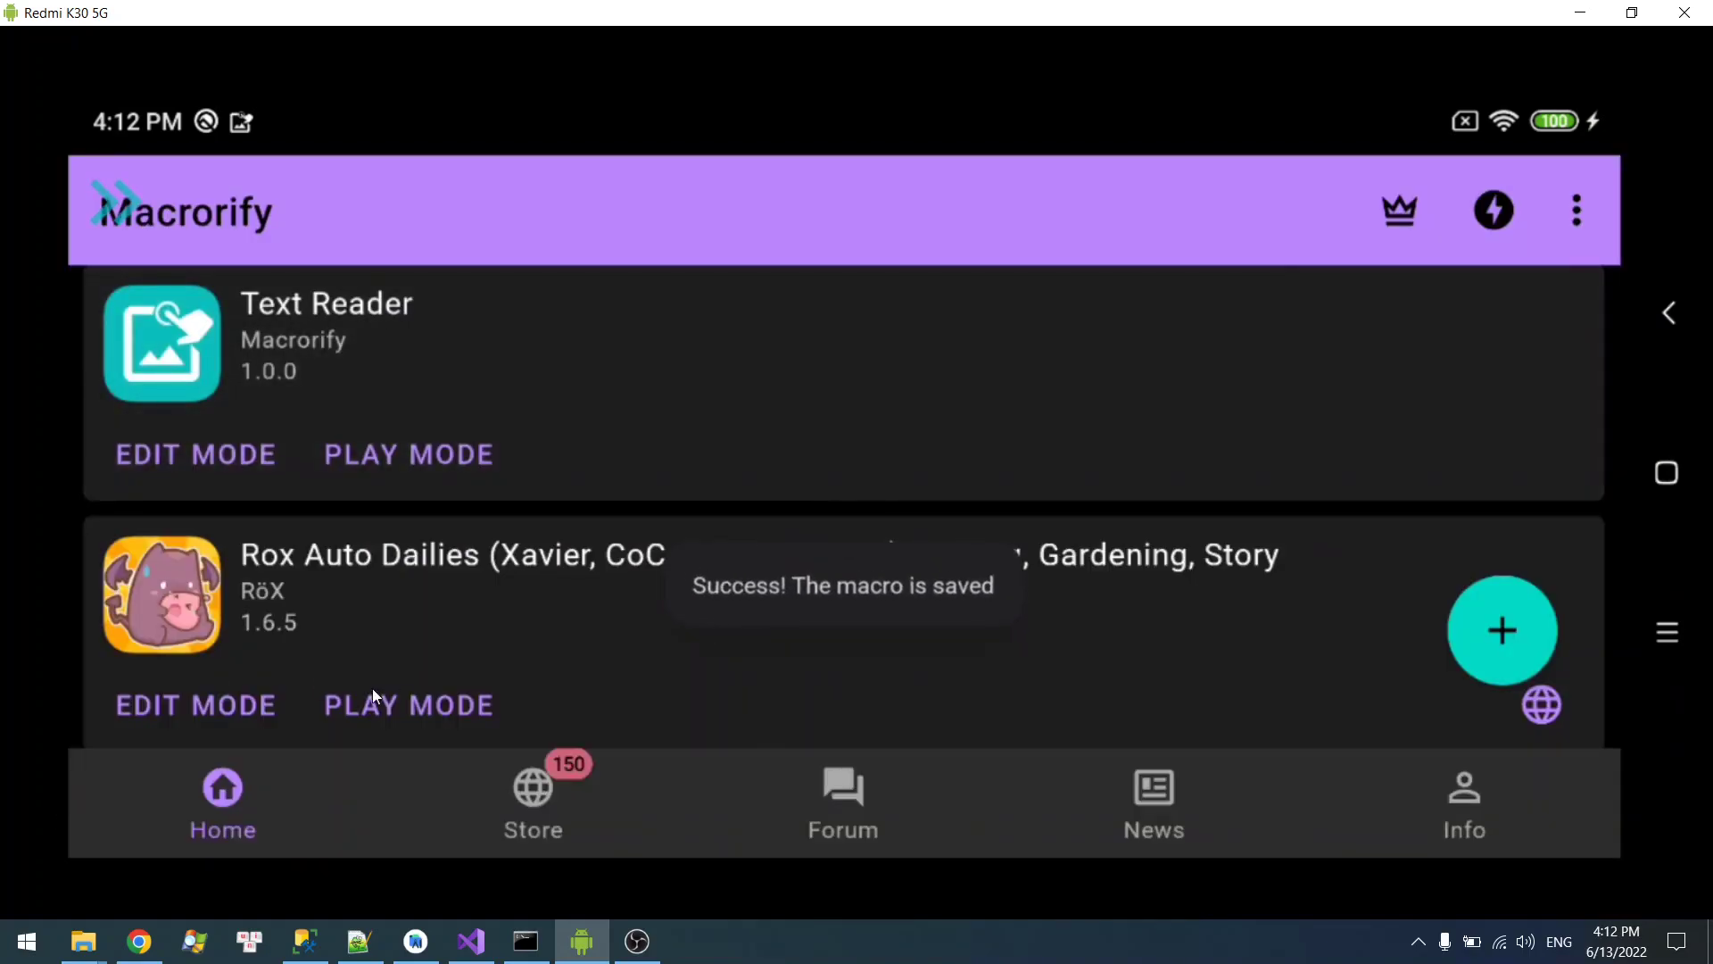
left_click(393, 693)
left_click_drag(217, 789, 449, 357)
left_click(448, 357)
- Change the play-mode build variant from OriginalDebug to CustomDebug
left_click(603, 340)
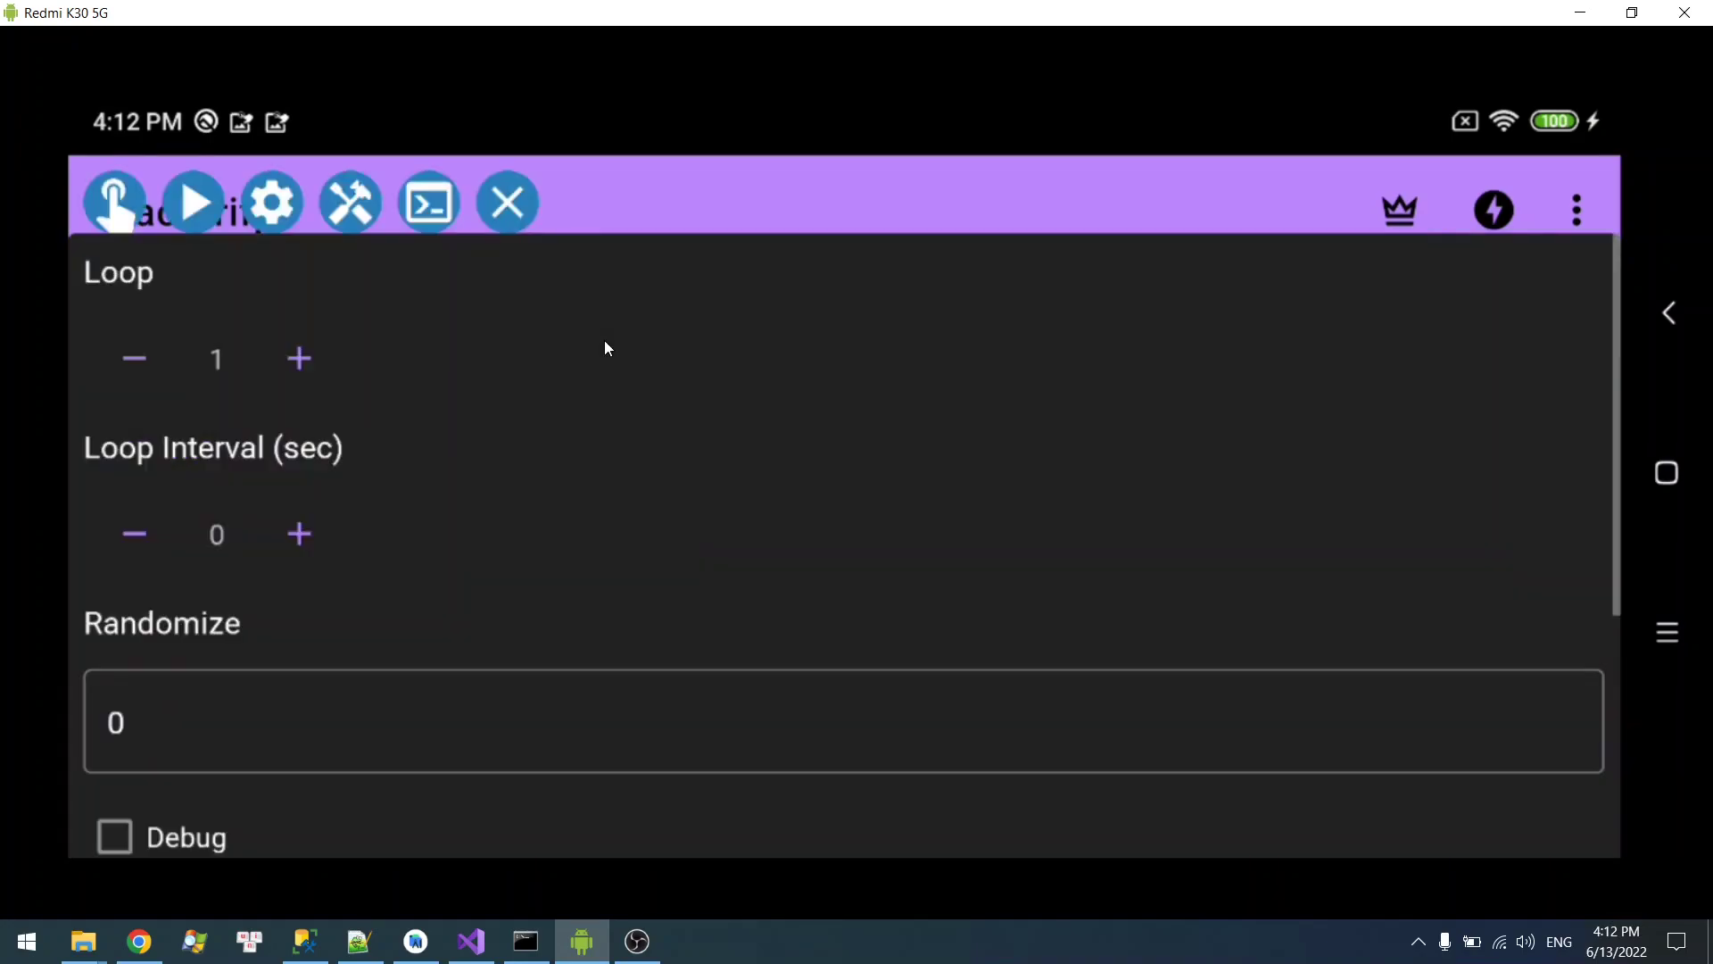
left_click_drag(628, 503, 669, 352)
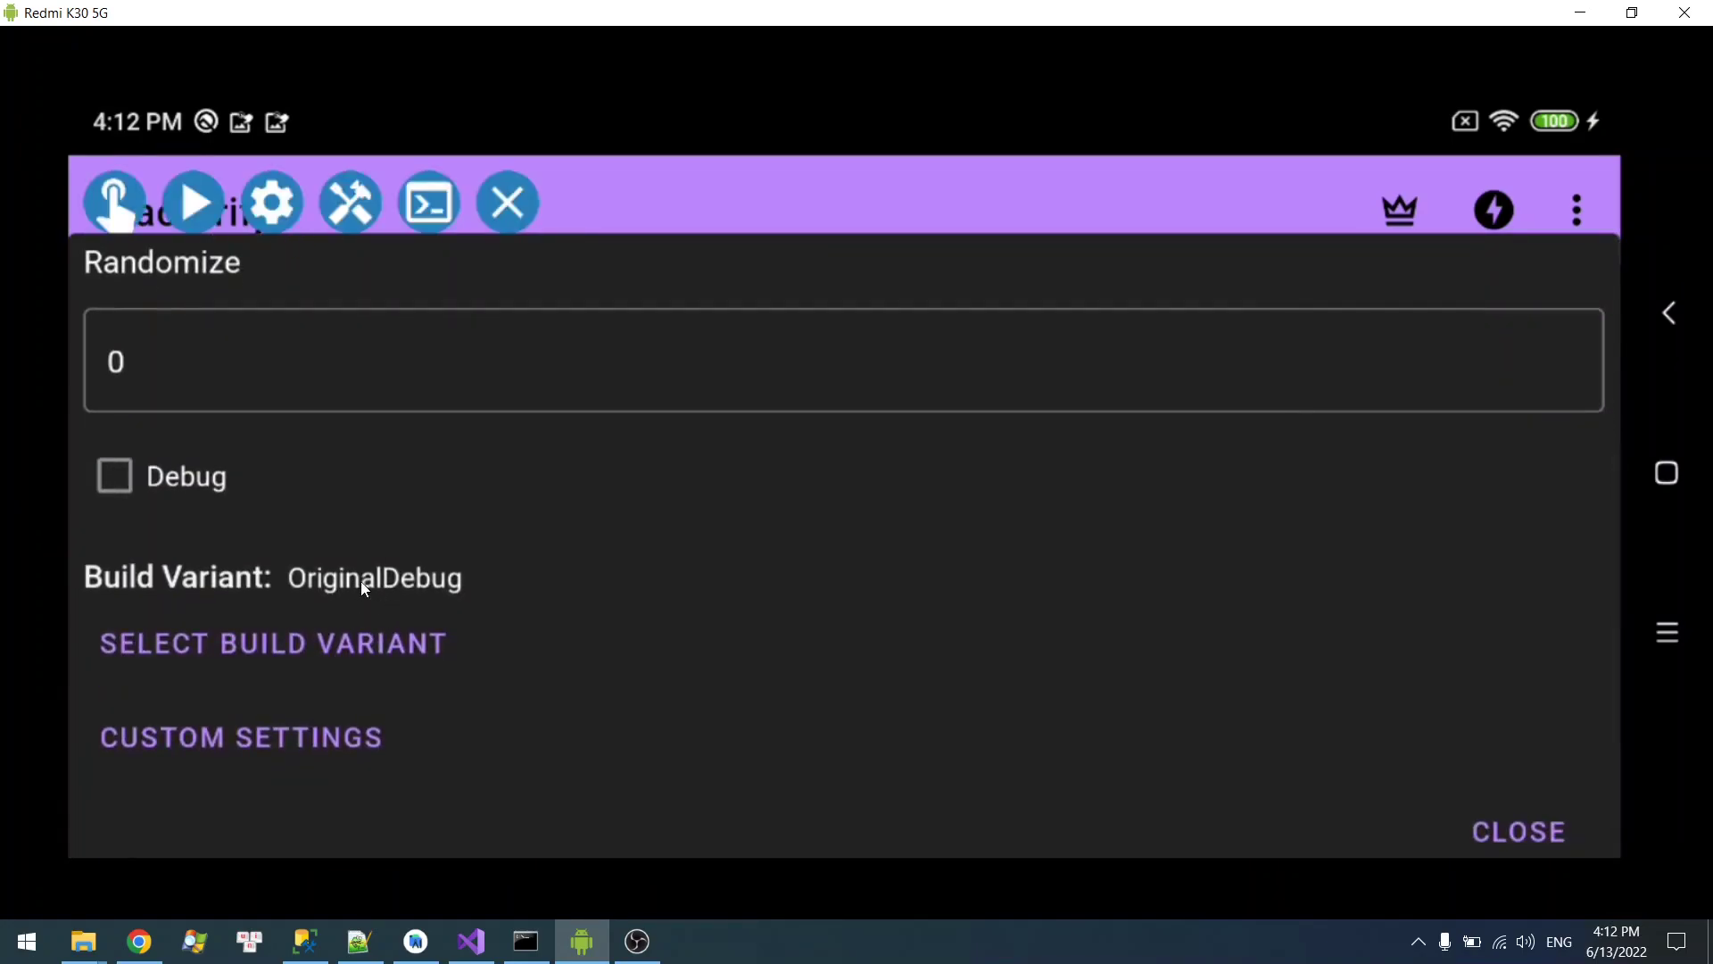
left_click(359, 653)
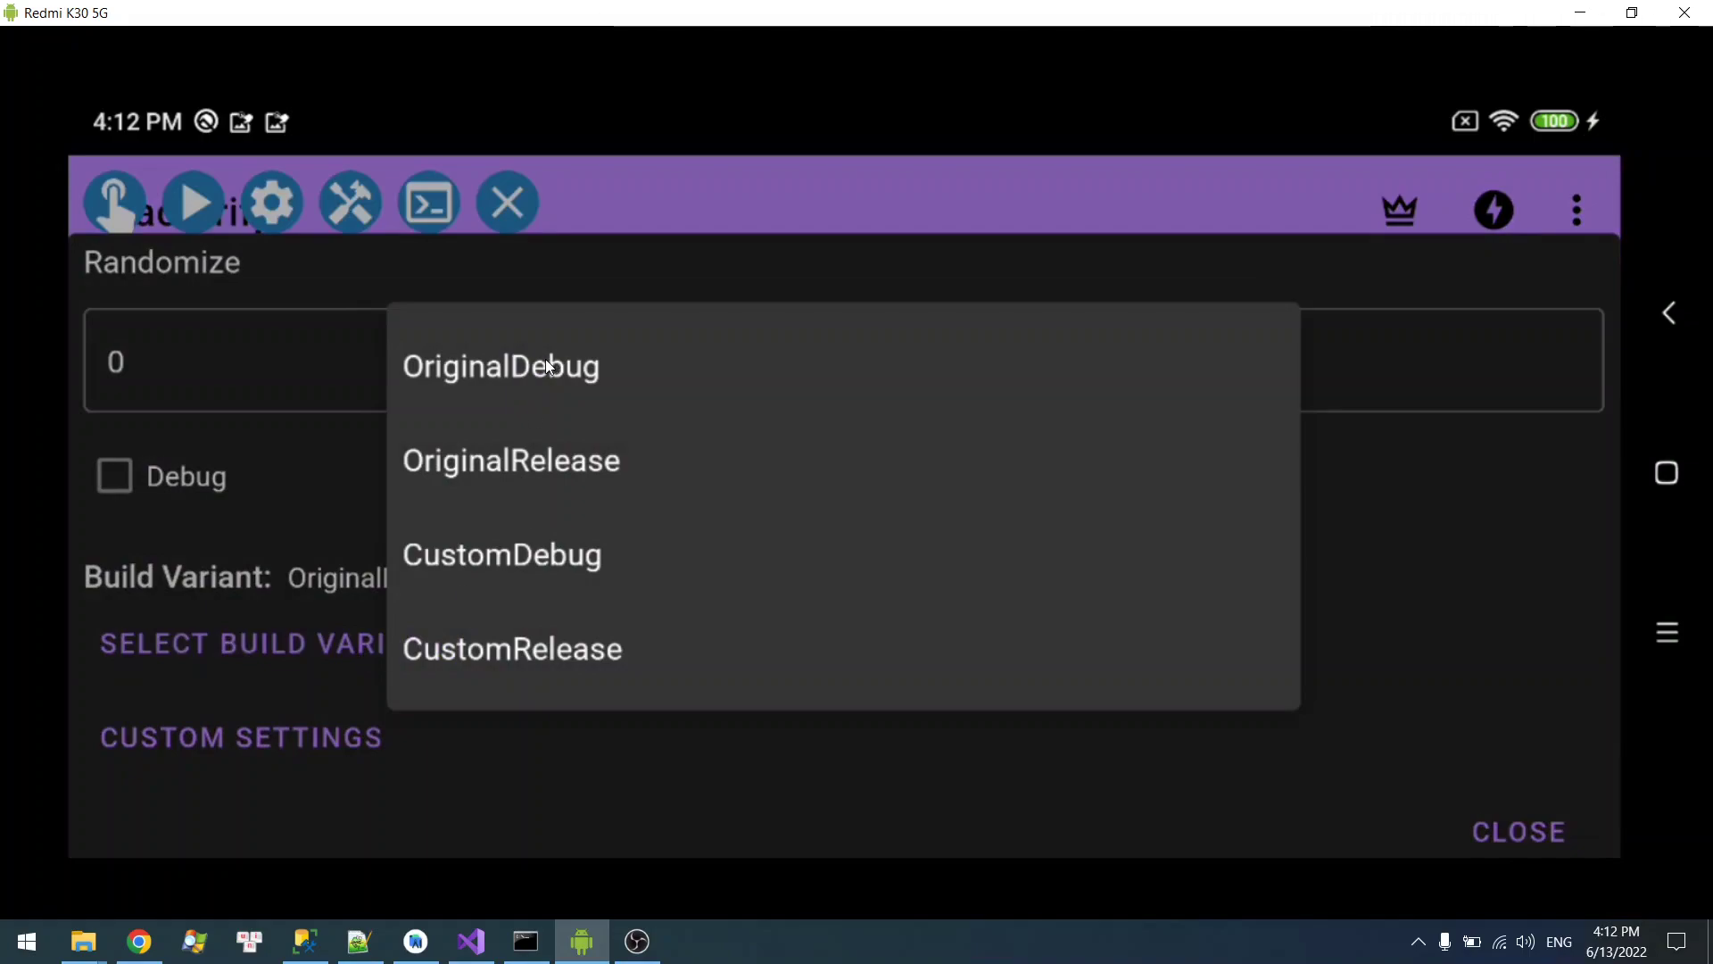
left_click(548, 367)
left_click(304, 657)
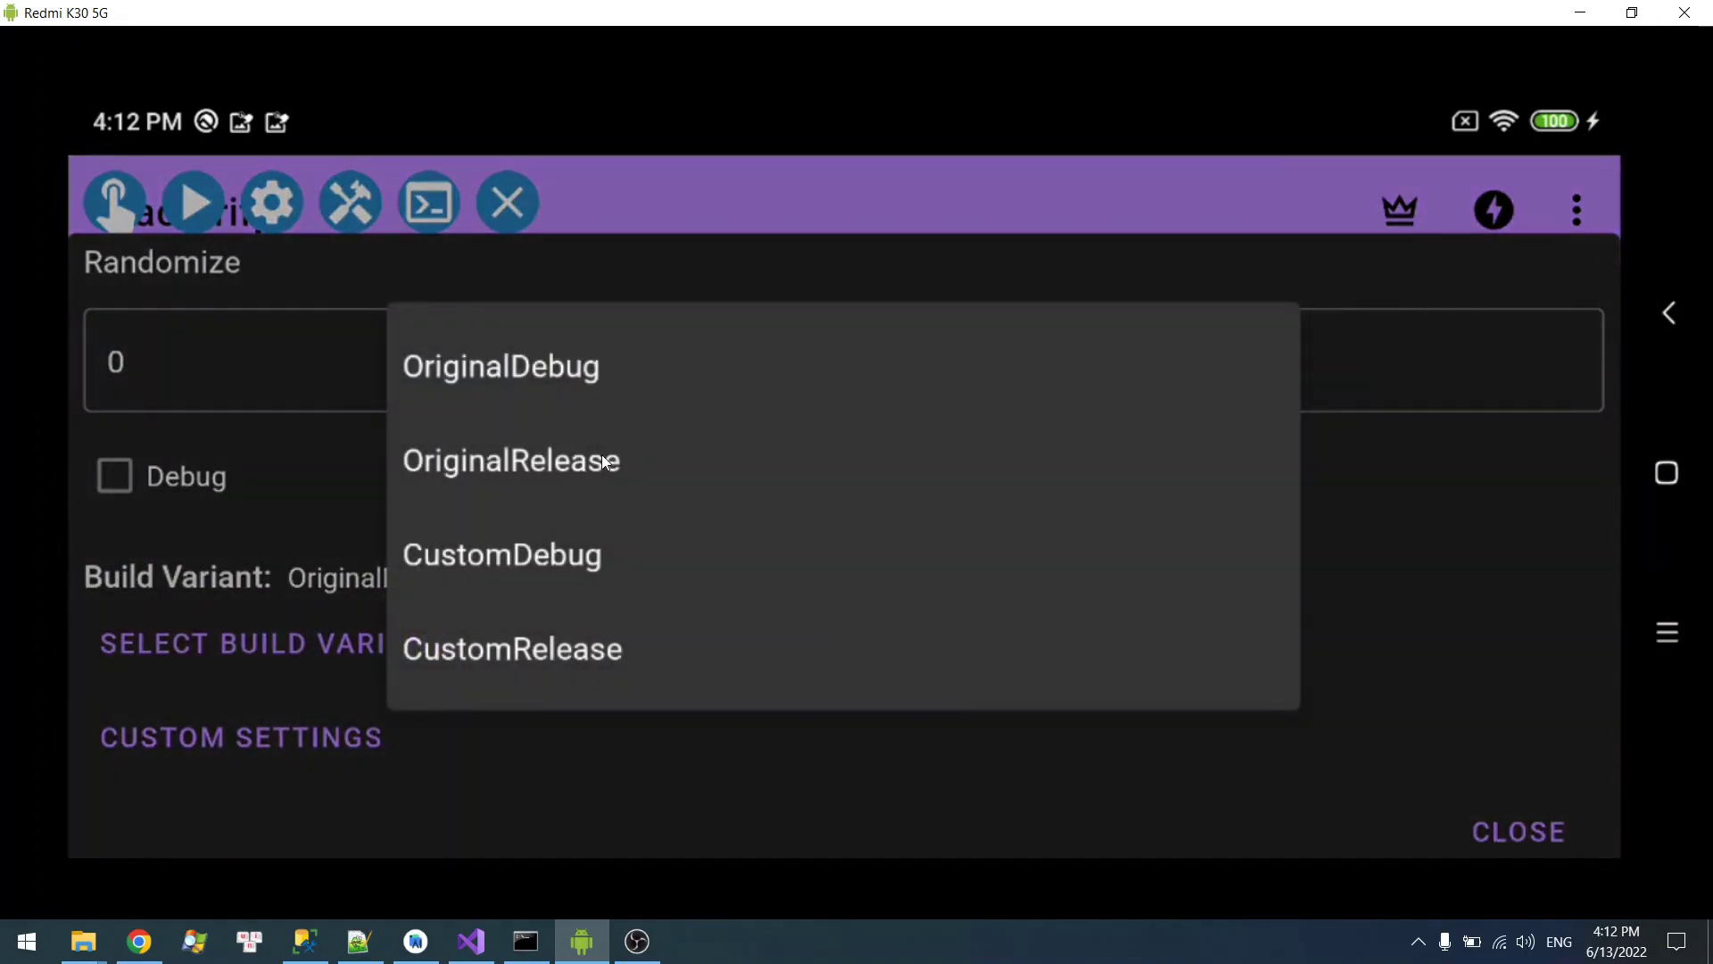
left_click(549, 558)
left_click(346, 636)
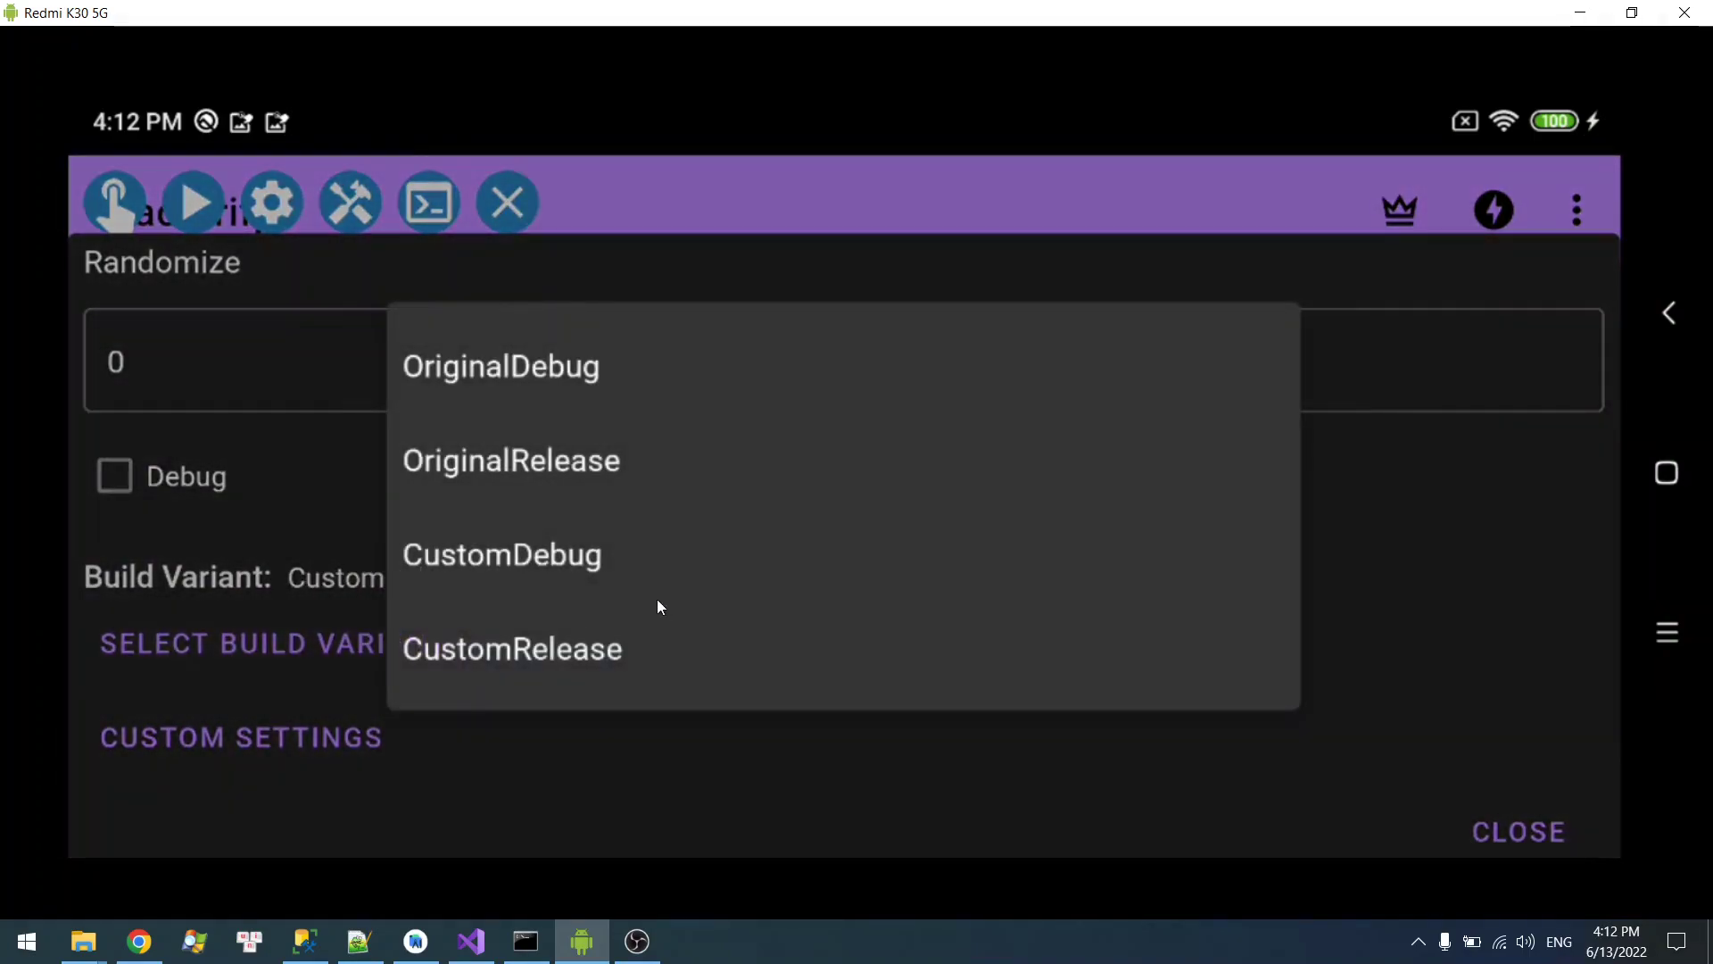
left_click(298, 580)
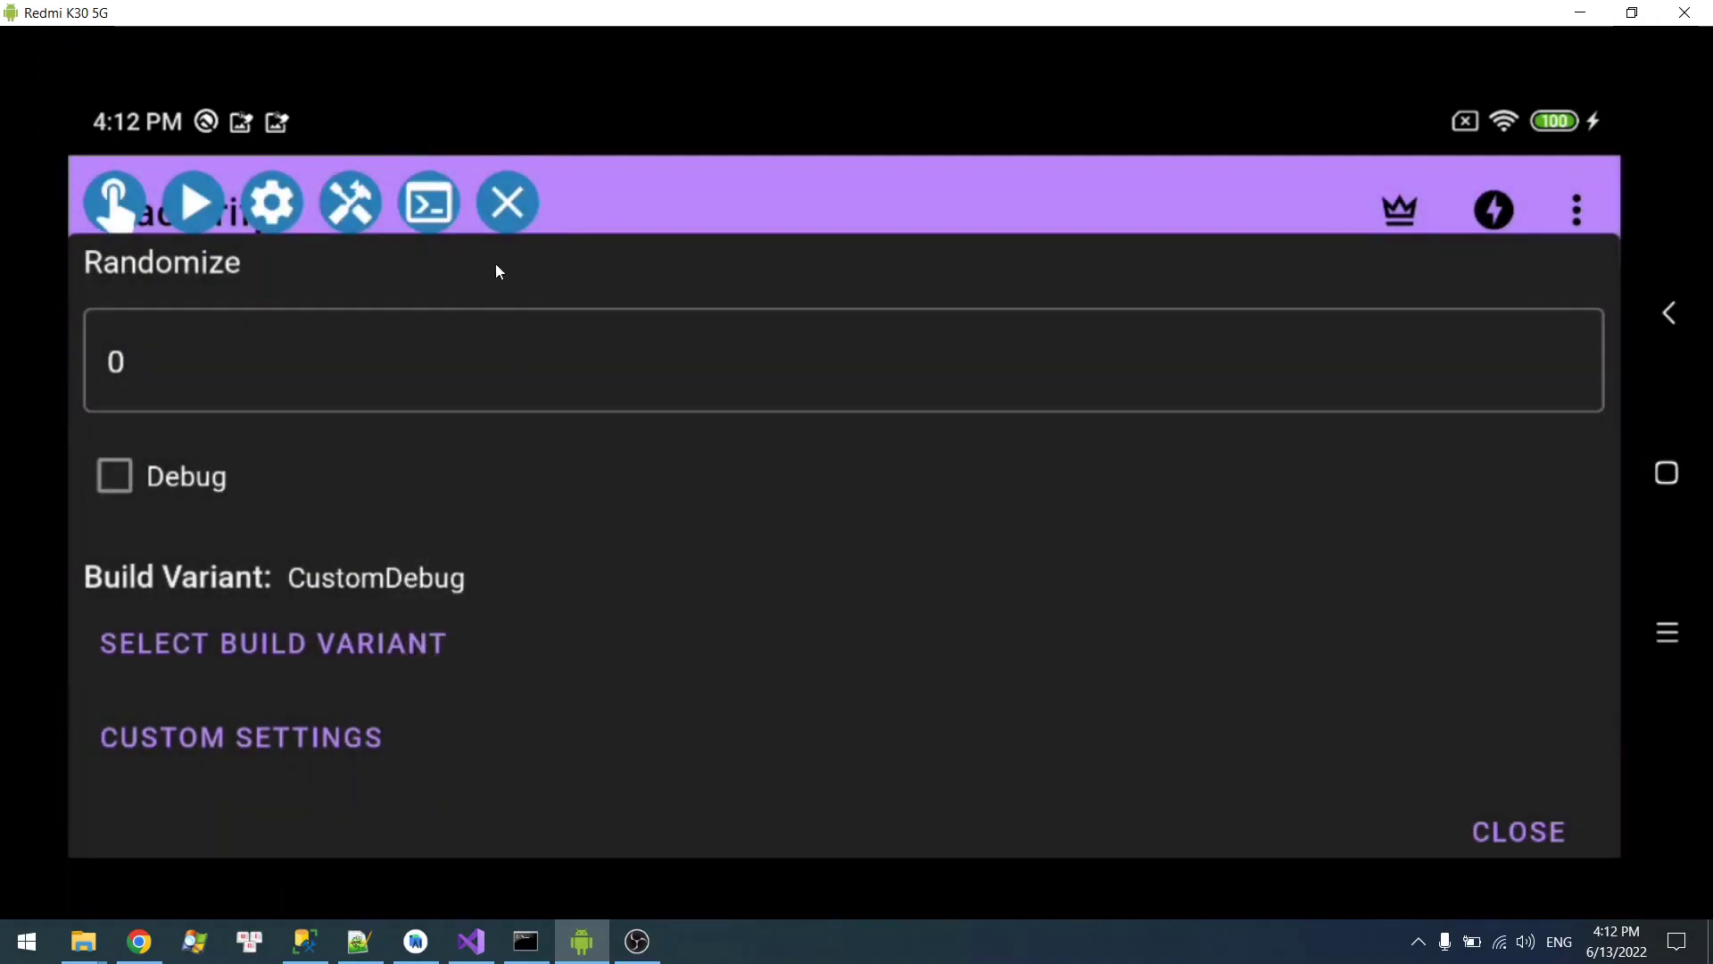
- Close the play-mode overlay to return to the editor's Functions list
left_click(505, 206)
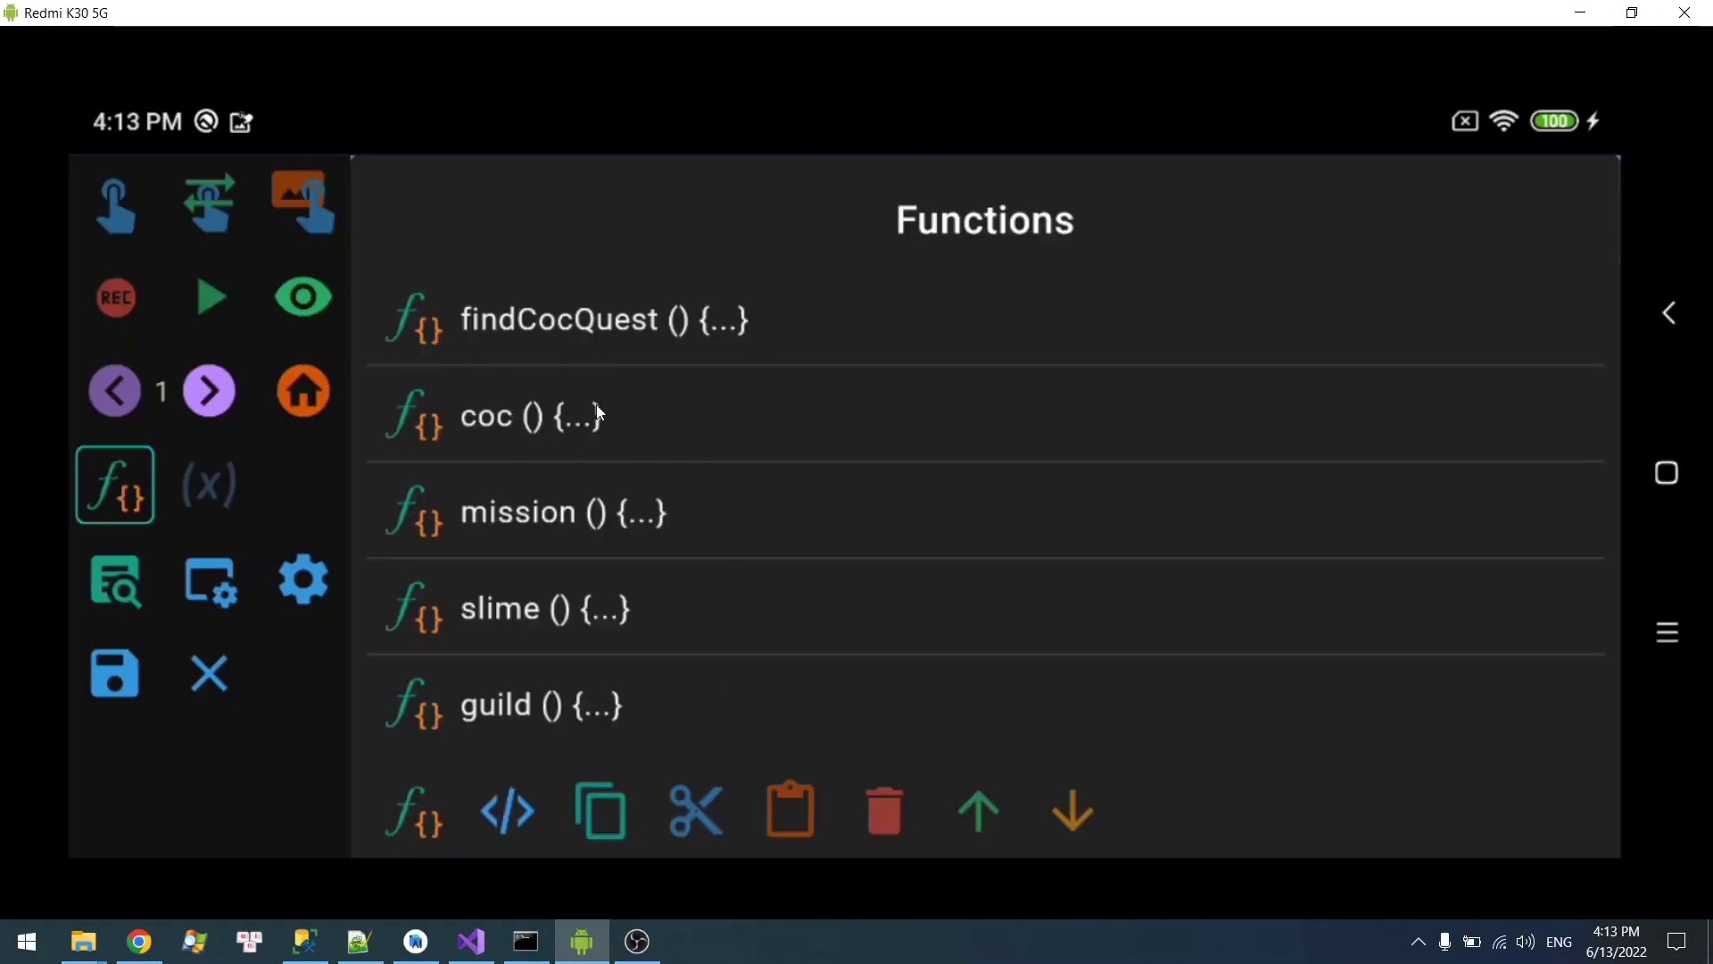